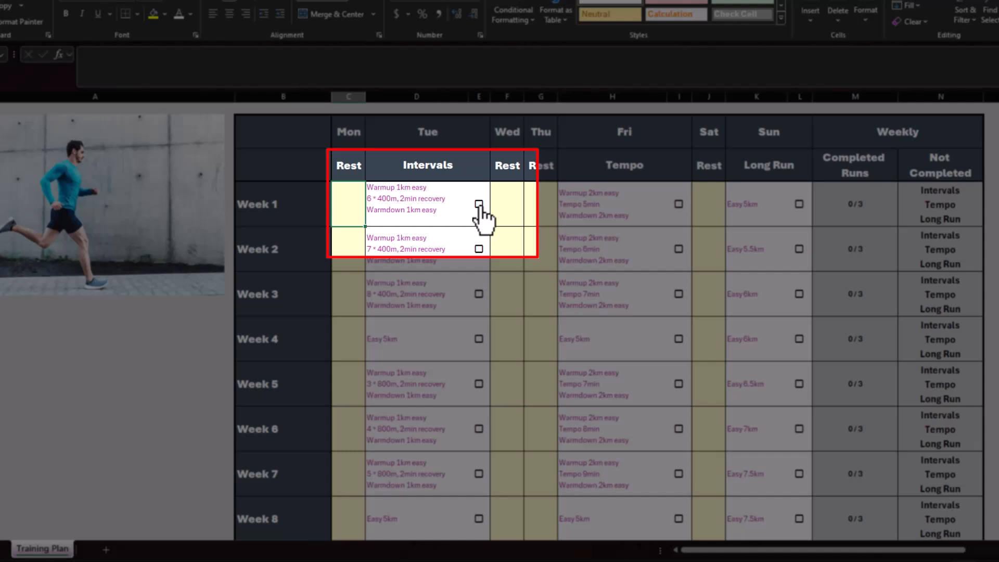
Tick the Week 1 checkboxes for the Intervals, Tempo and Long Run sessions.
click(479, 204)
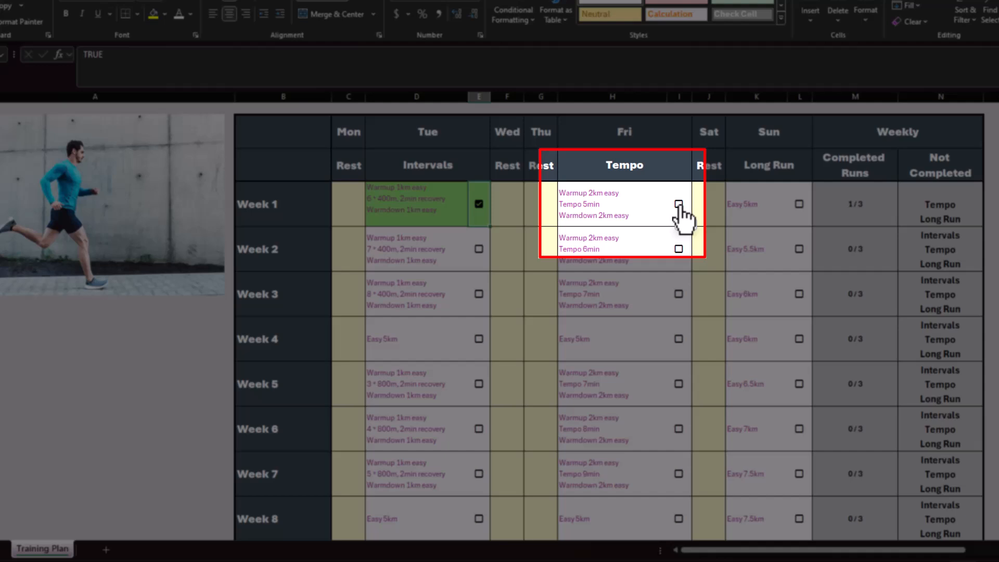
click(679, 204)
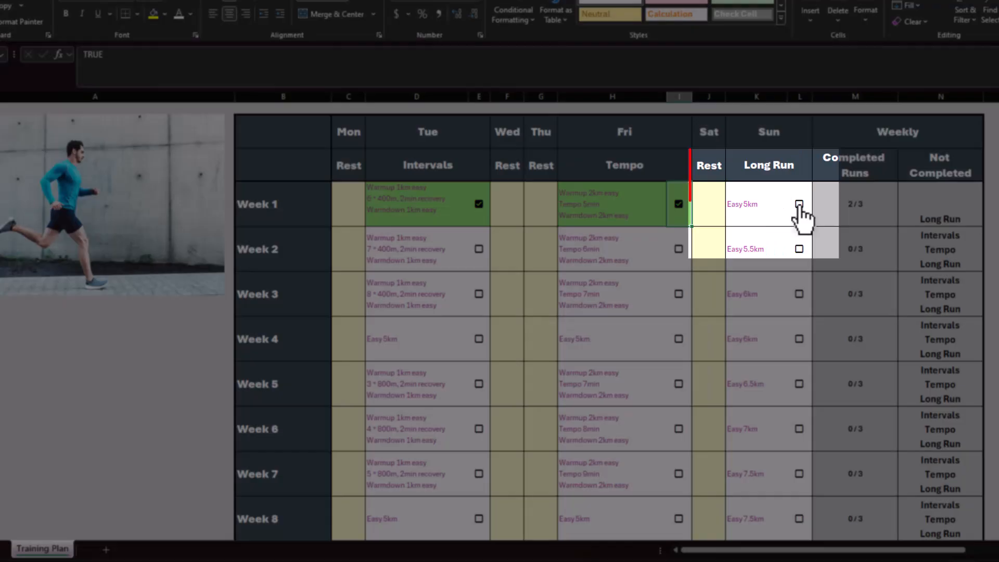
click(799, 204)
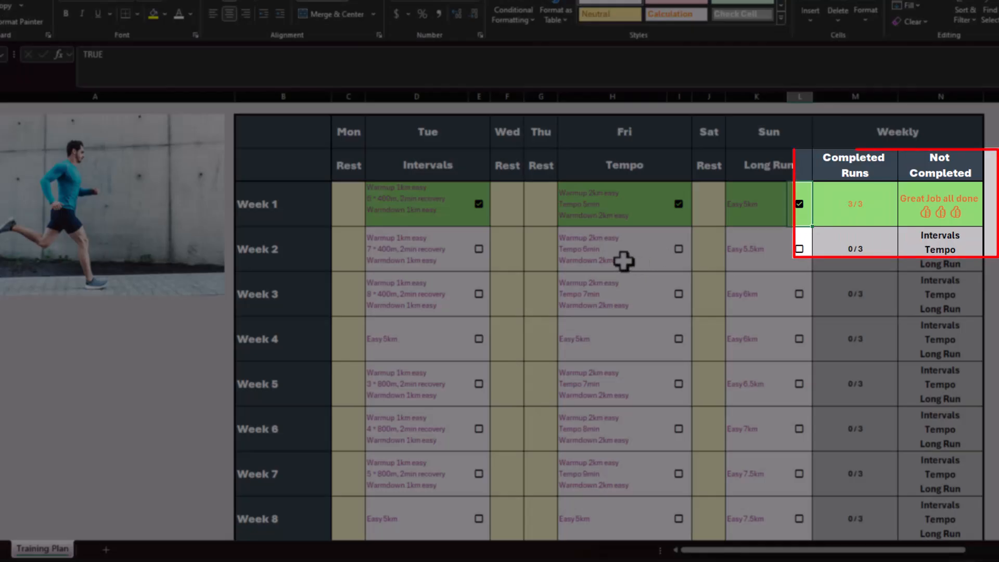
scroll(450, 217, down, 4)
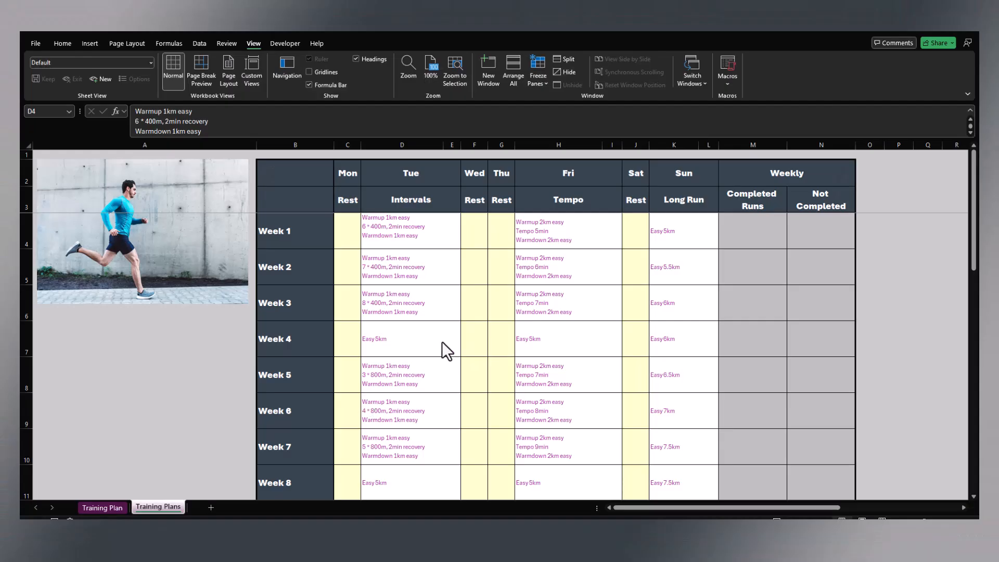
Insert a checkbox in cell E4 beside the Week 1 Intervals session.
click(450, 238)
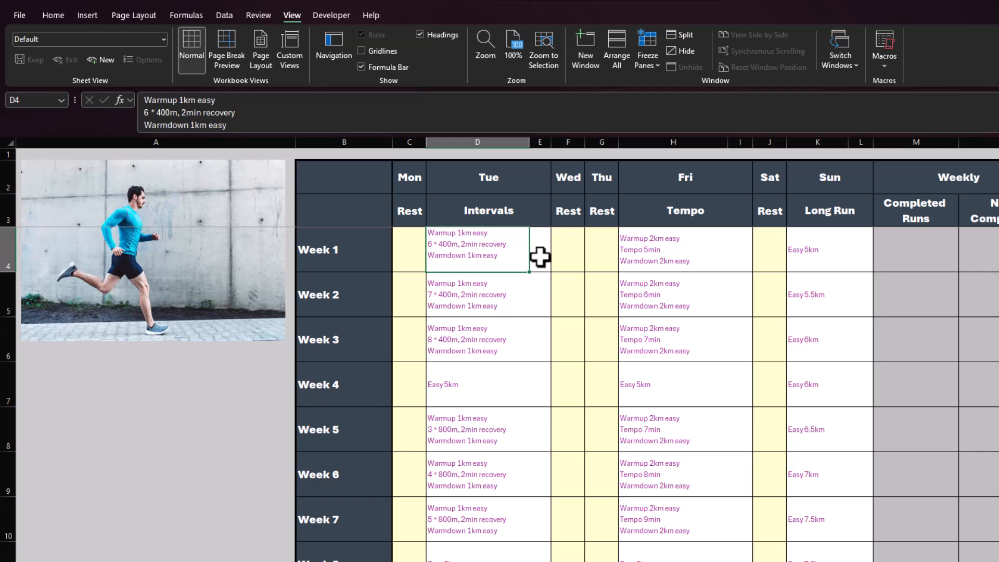
click(540, 256)
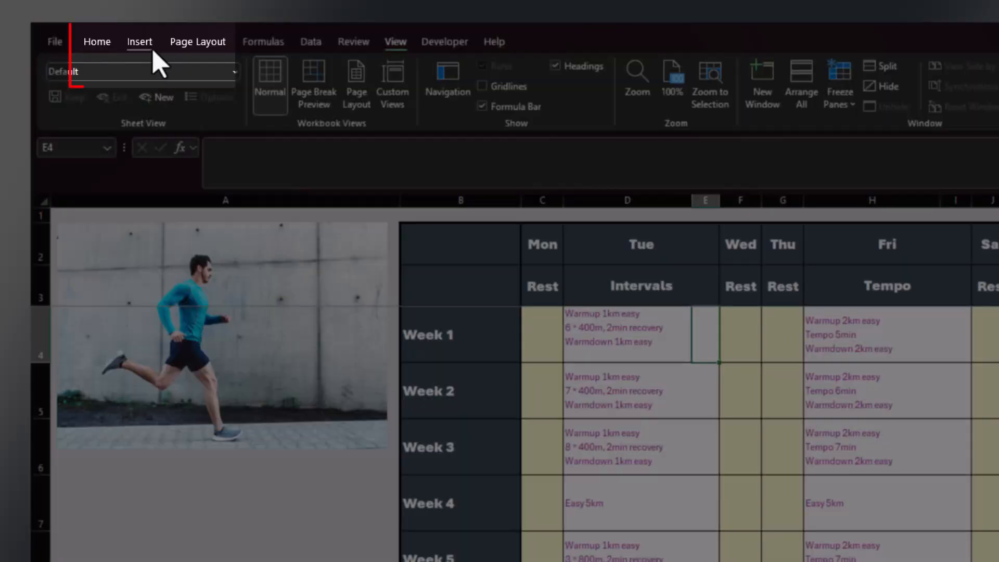
click(139, 42)
click(432, 79)
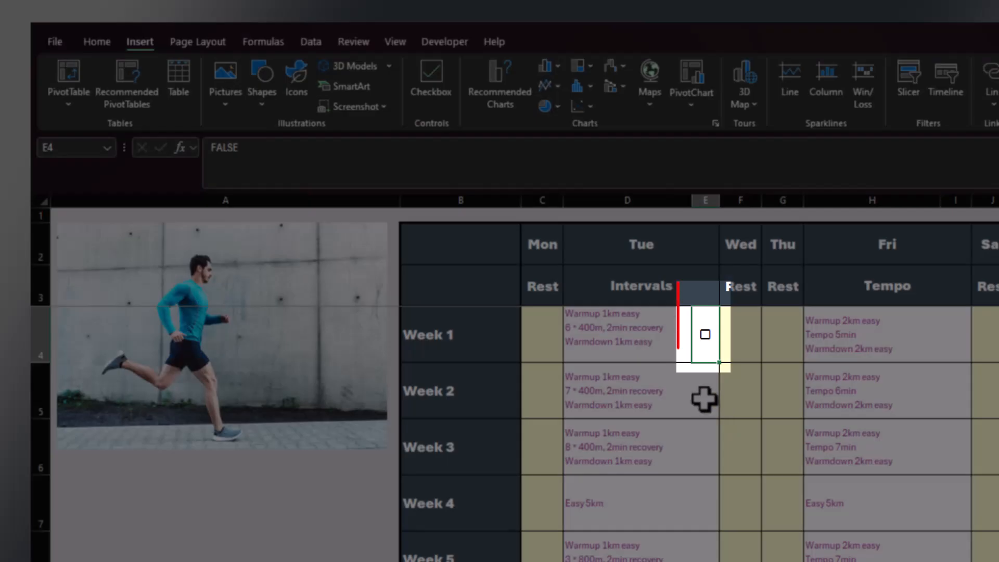
Insert checkboxes in E5:E19 for the Intervals sessions of Weeks 2 to 16.
click(705, 399)
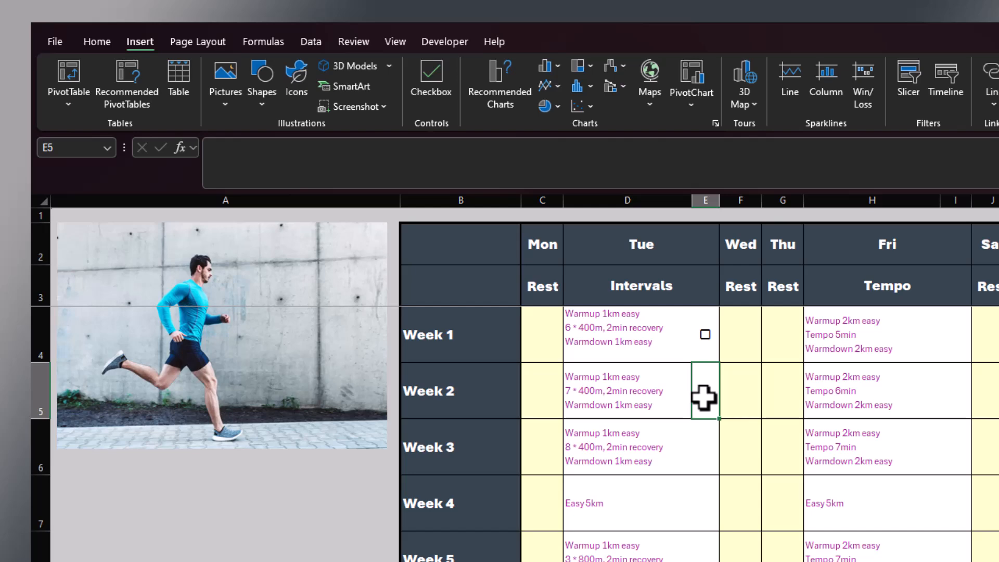
drag(705, 399, 703, 403)
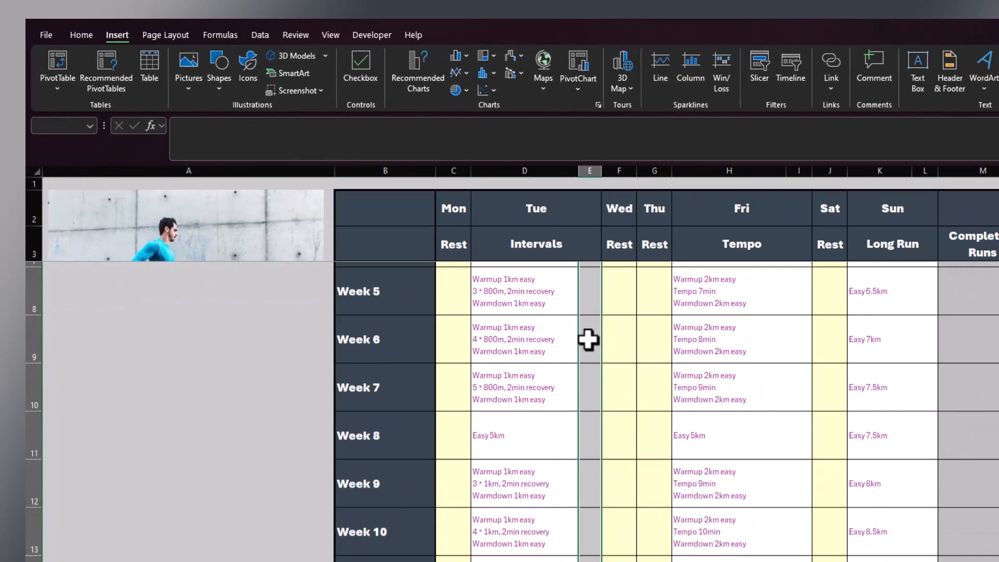
drag(588, 339, 588, 342)
drag(459, 274, 459, 273)
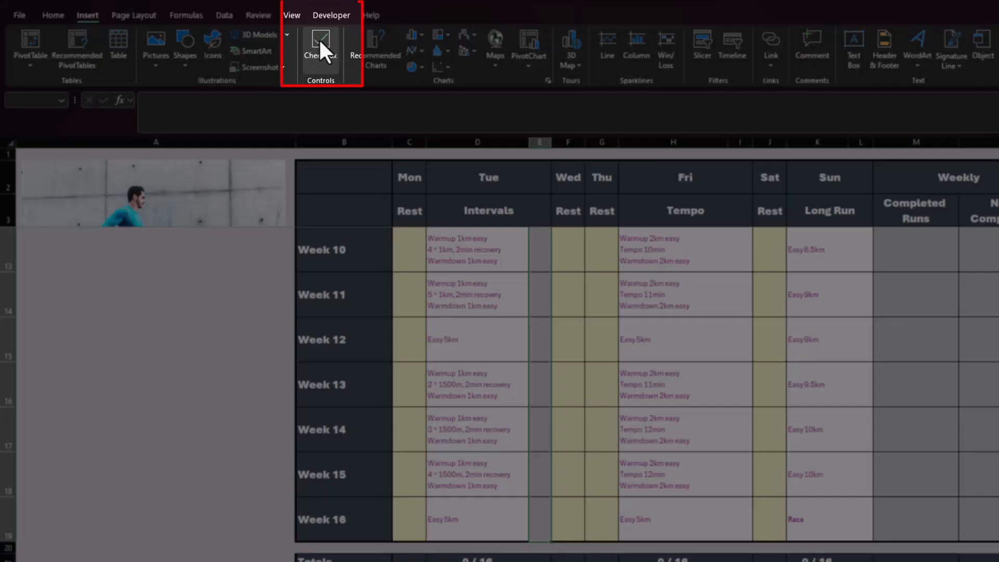
click(319, 44)
scroll(576, 323, up, 3)
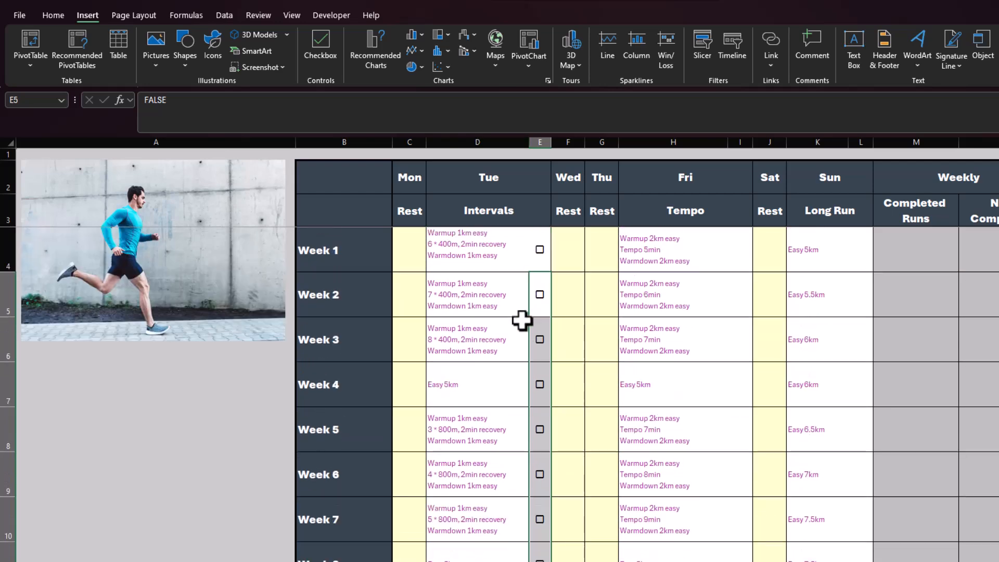
Toggle the new checkbox in E4 to try it out.
click(477, 299)
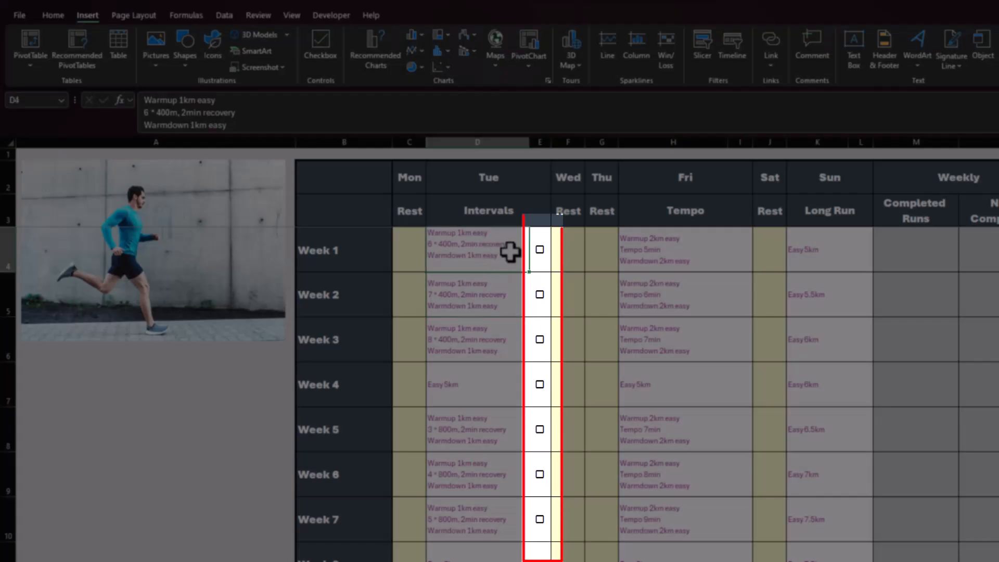
click(546, 262)
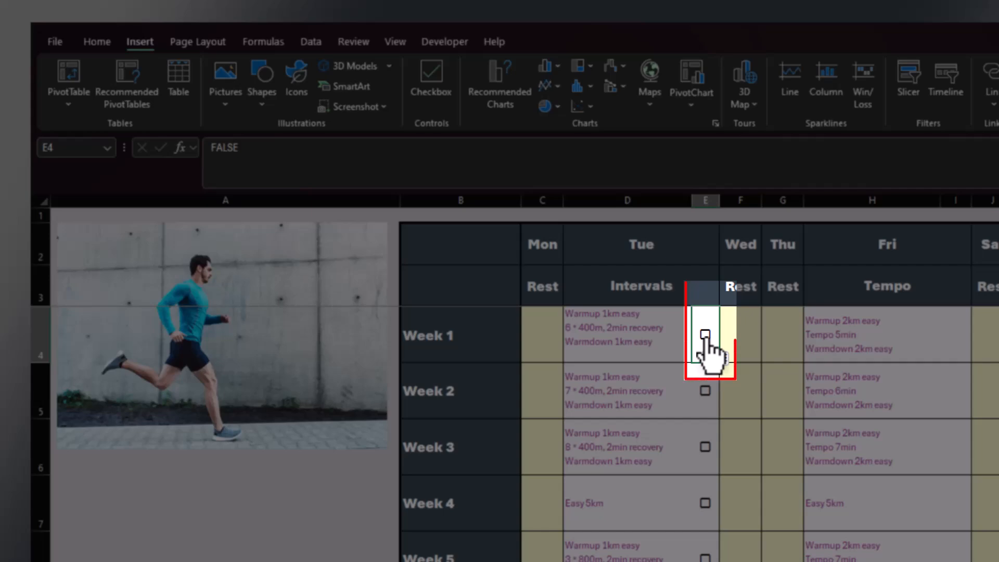
click(705, 335)
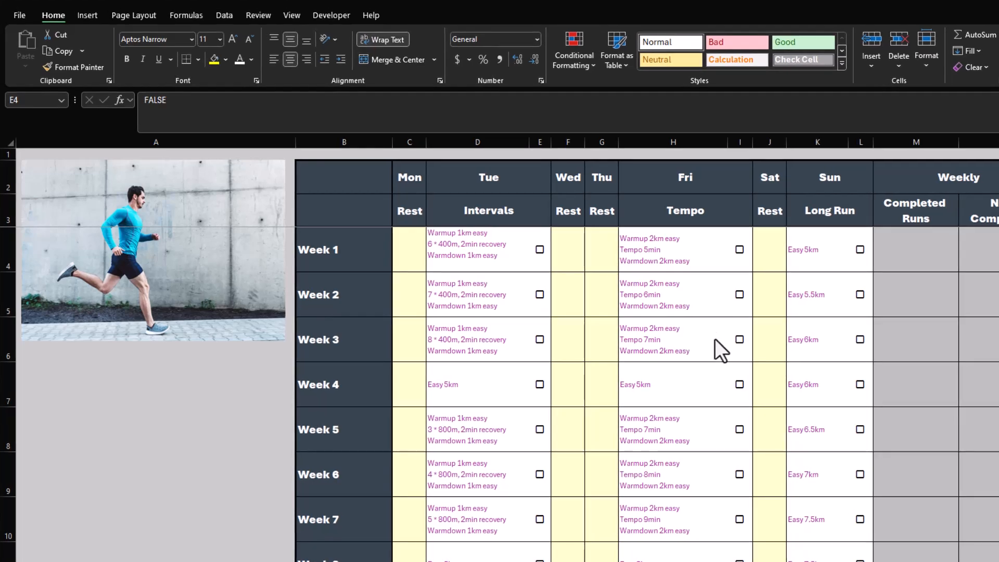
Tick the Week 1 Intervals checkbox and clear it again.
click(537, 264)
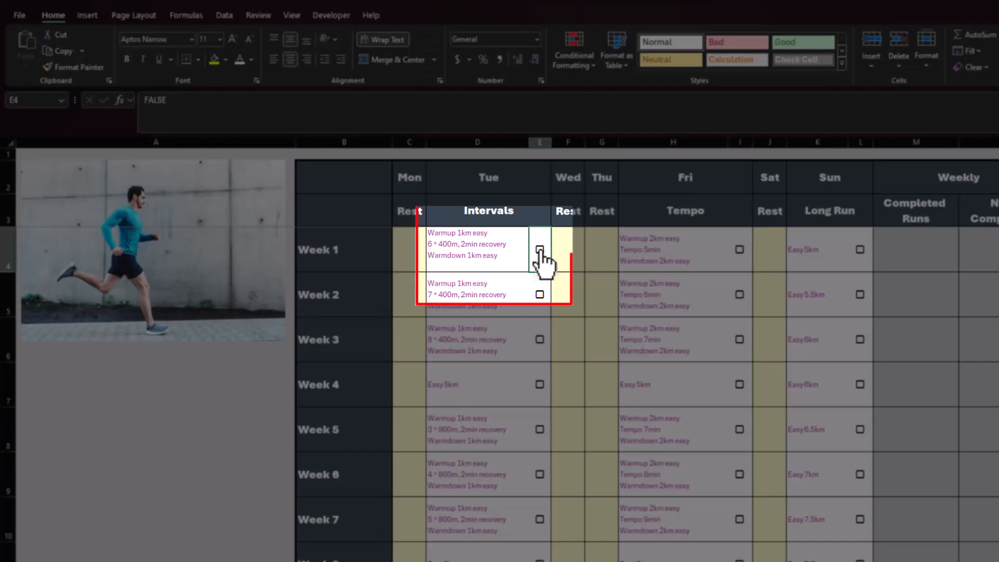
click(540, 250)
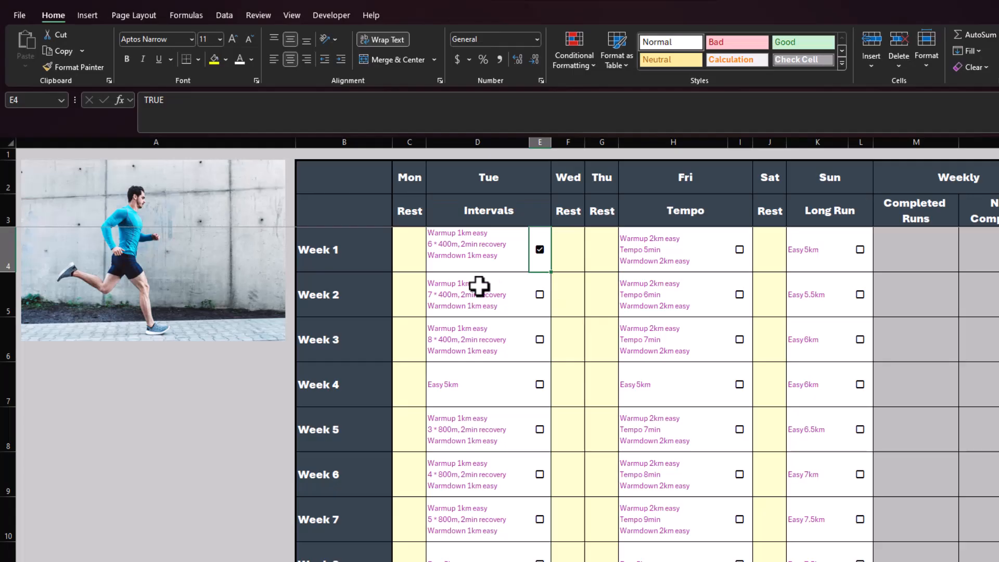
click(481, 286)
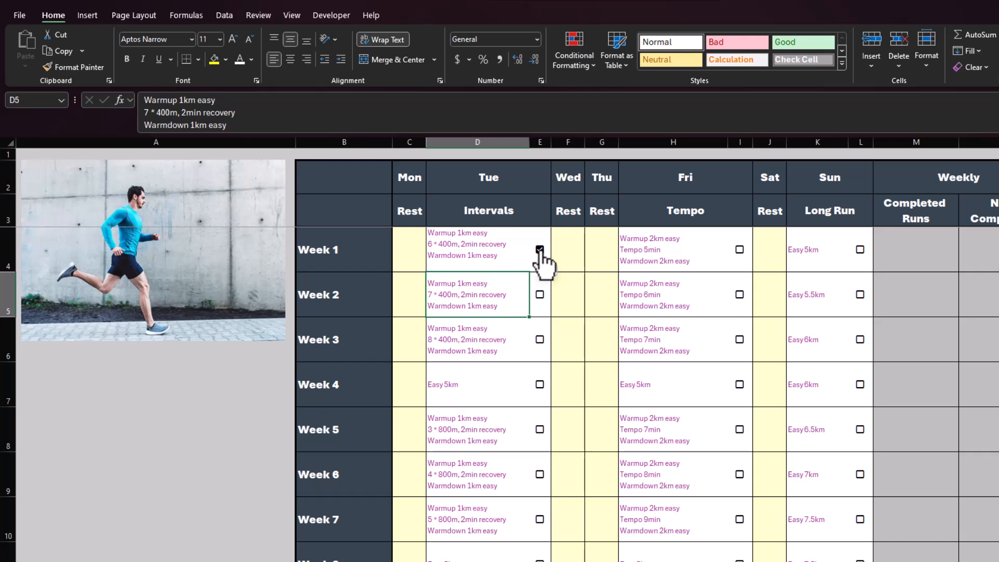
click(540, 250)
Start a new conditional formatting rule for the Intervals range D4:E19, using a formula to determine which cells to format.
click(445, 250)
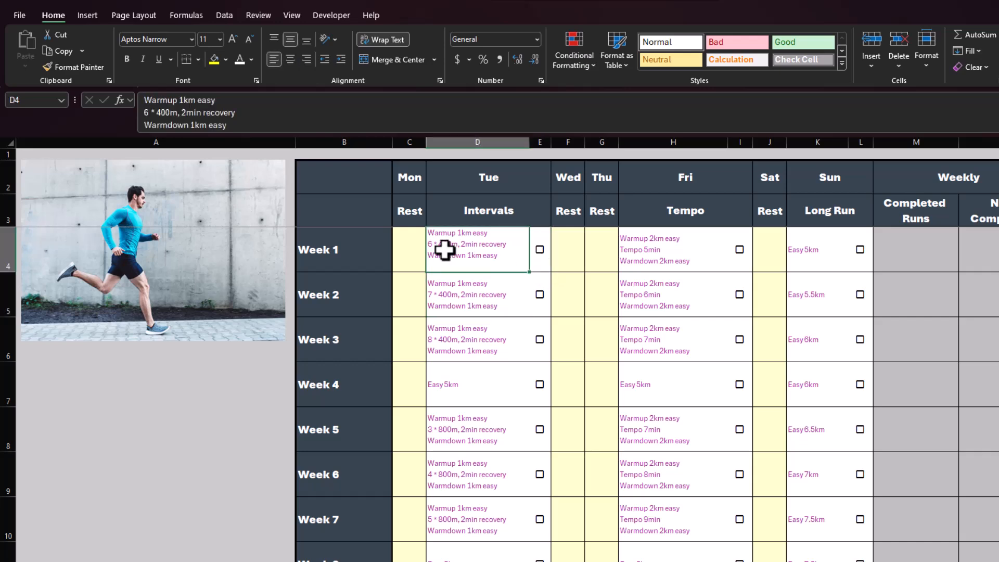
key(shift+Right)
key(ctrl+shift+Down)
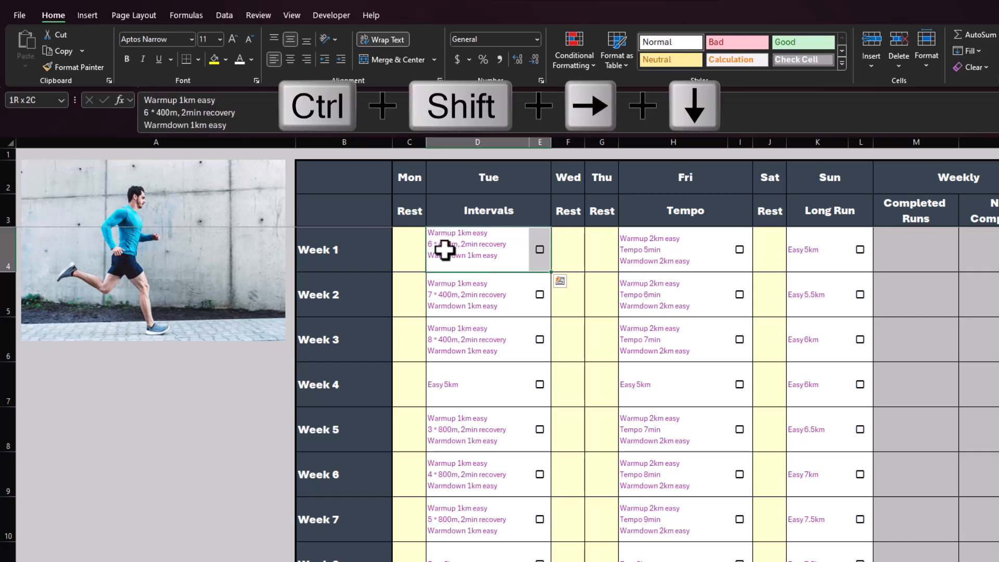
scroll(589, 314, up, 5)
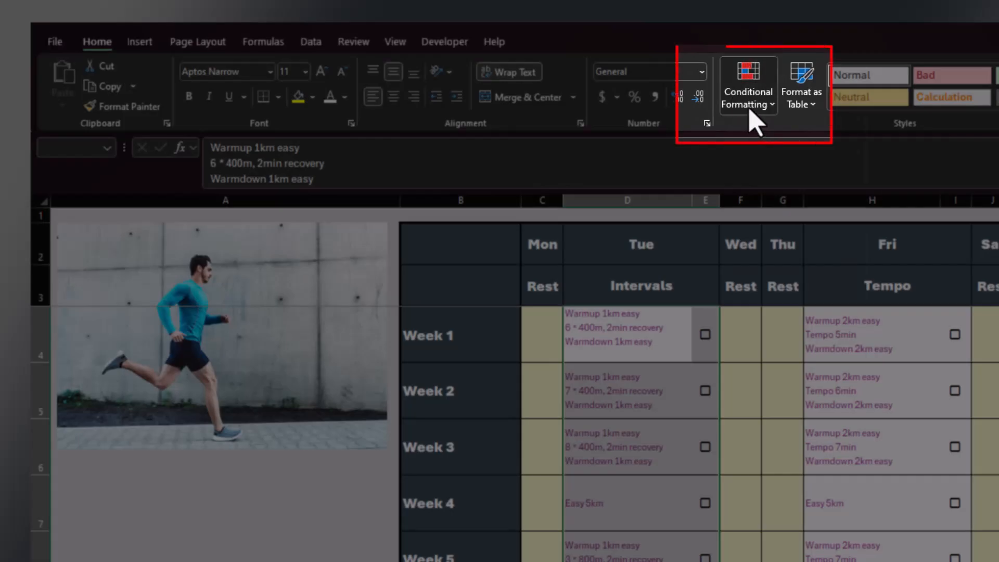
click(753, 121)
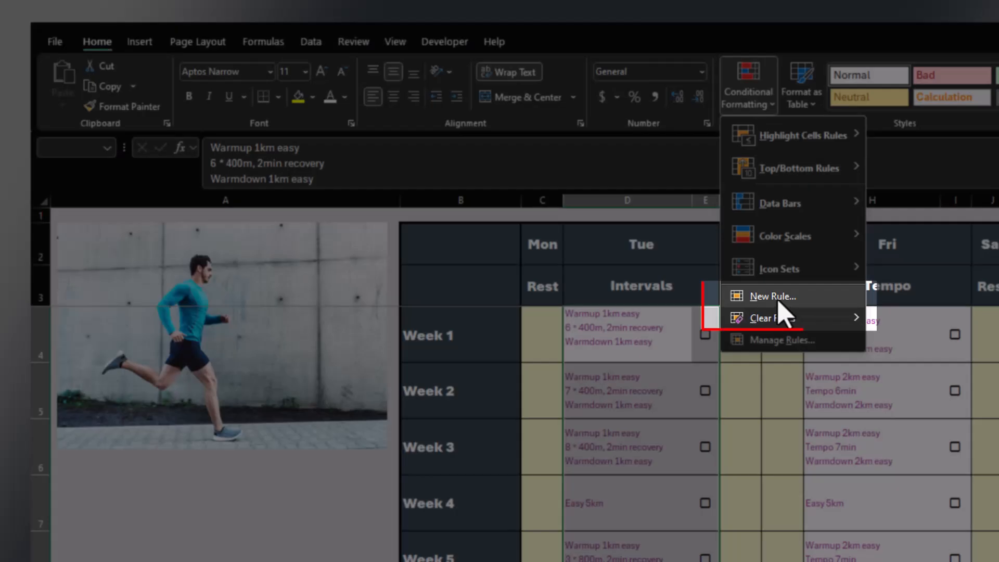
click(780, 301)
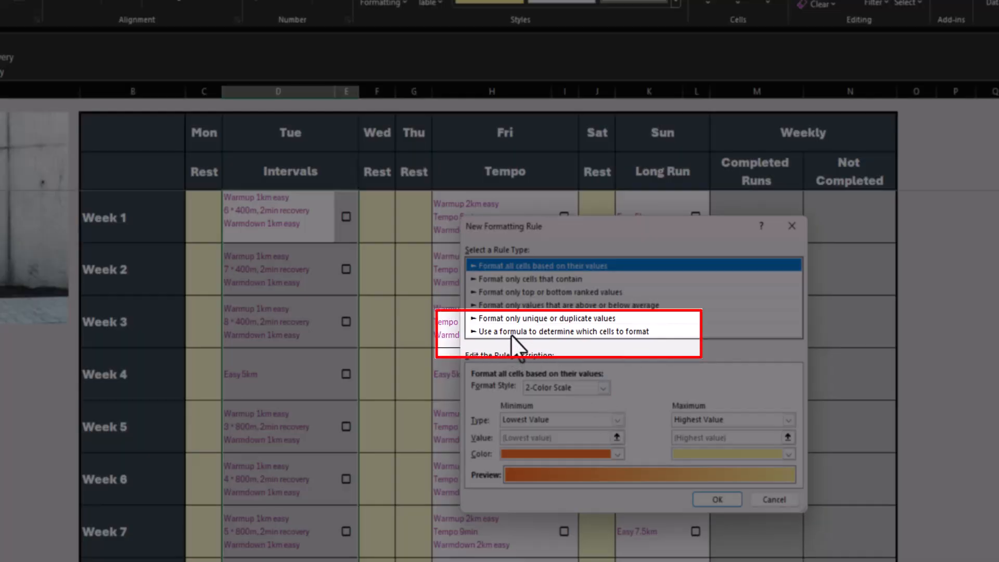
click(510, 333)
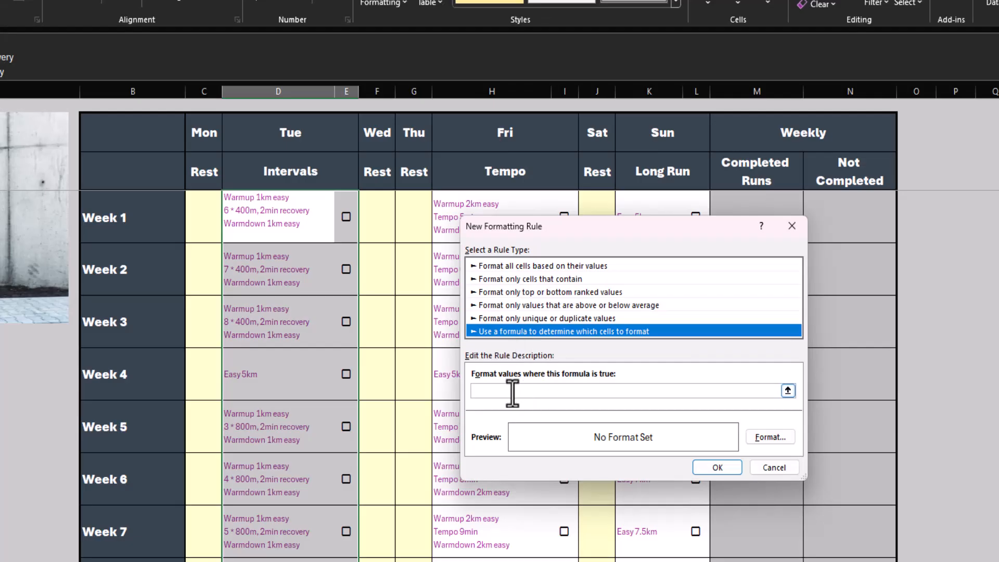
Enter =$E4 as the rule's formula, locking only the column reference.
click(512, 391)
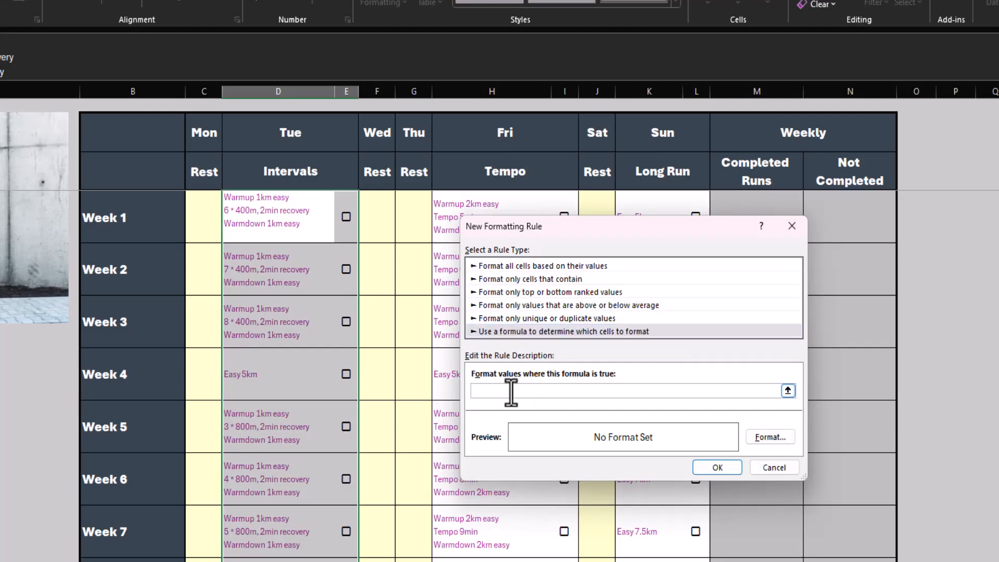
text(=)
click(342, 234)
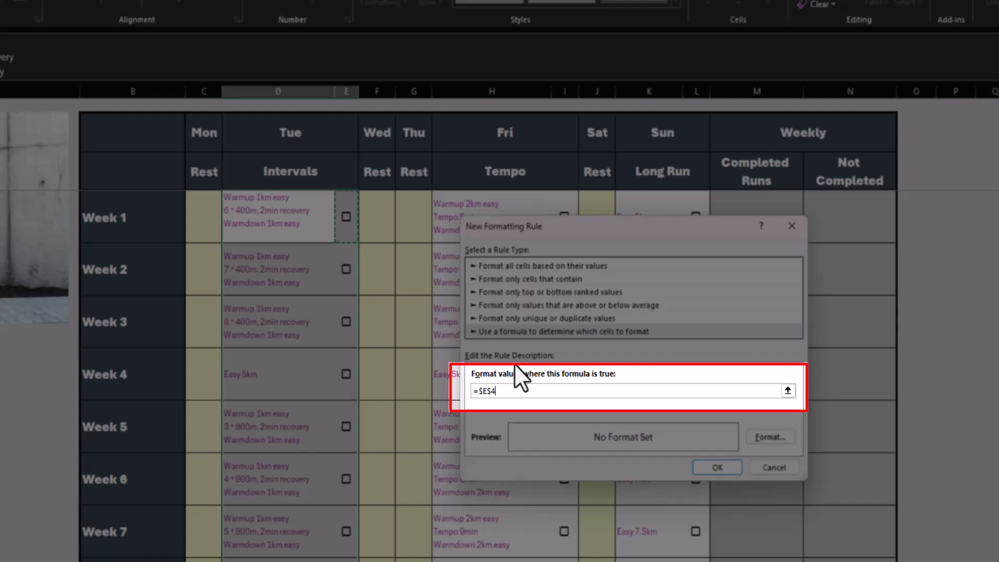
key(F4)
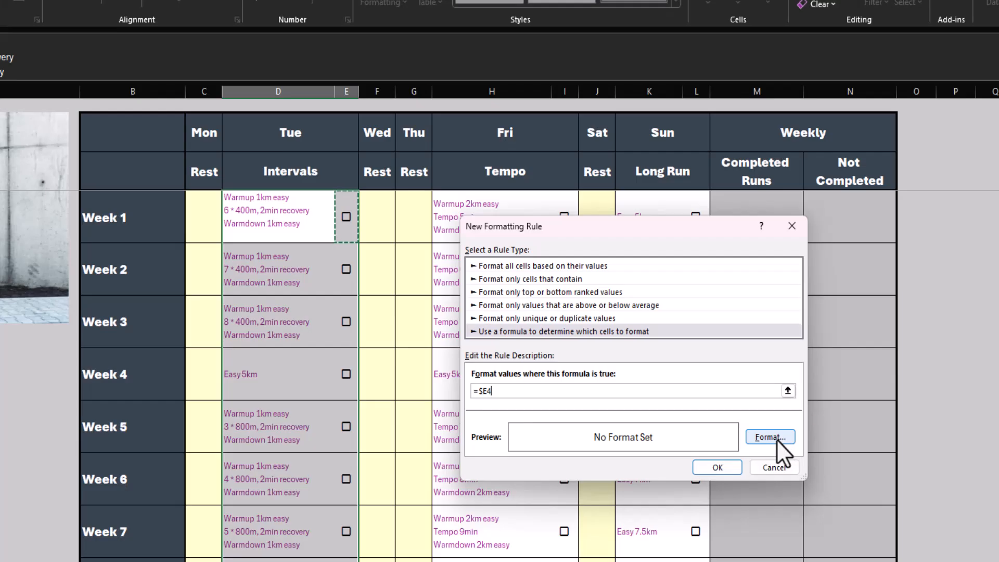
Give the rule a light green fill and apply it to the selected range.
click(776, 439)
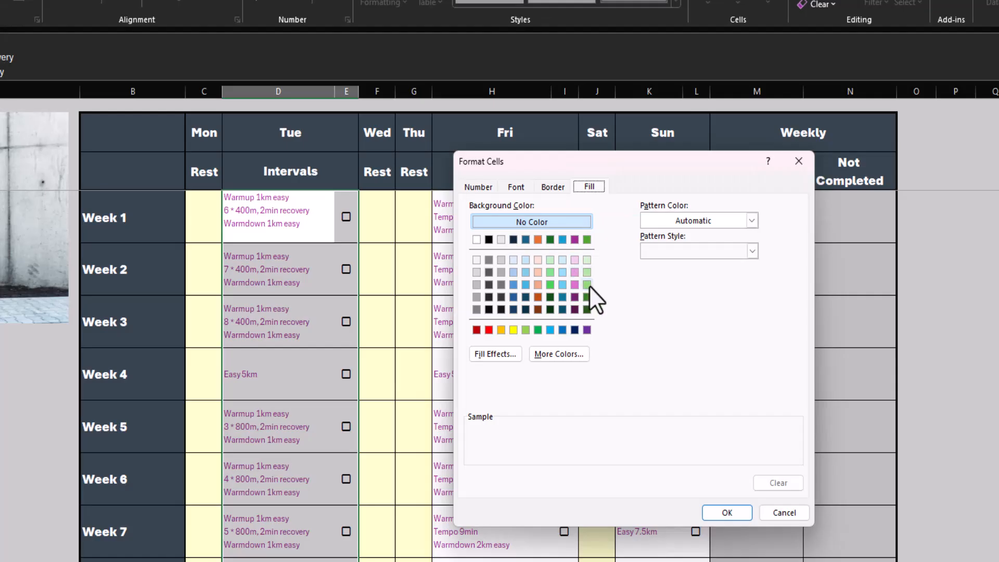
click(588, 285)
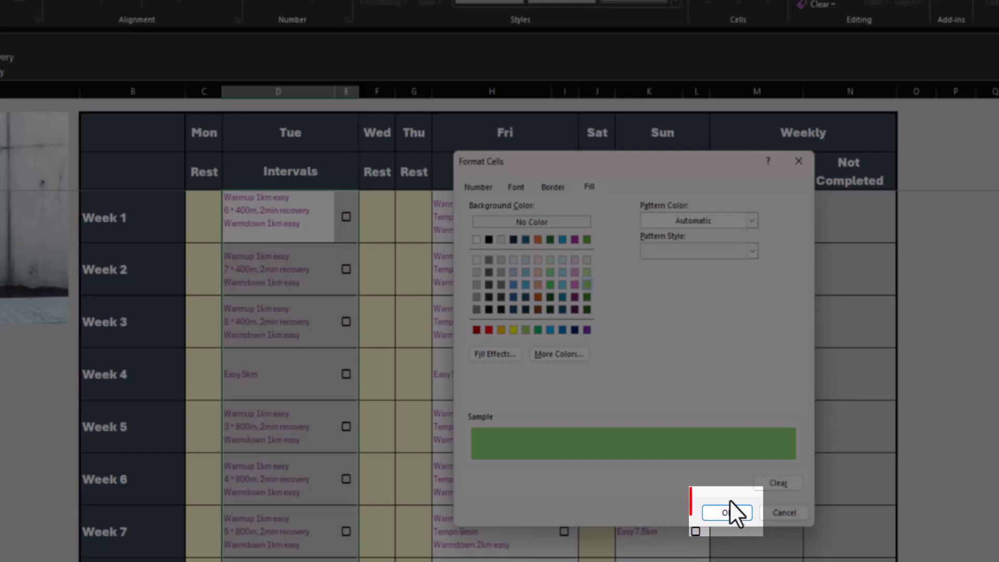
click(728, 513)
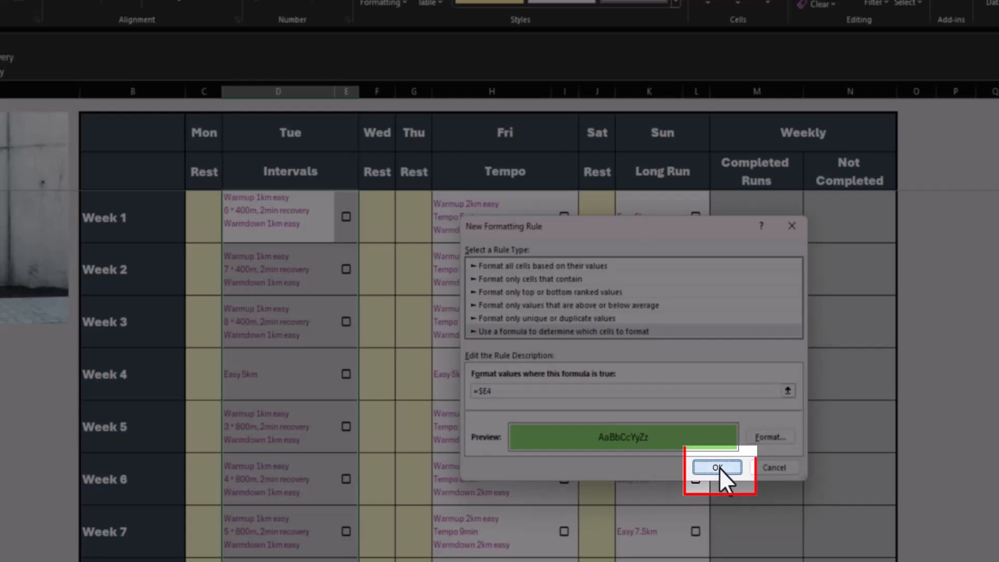
click(718, 467)
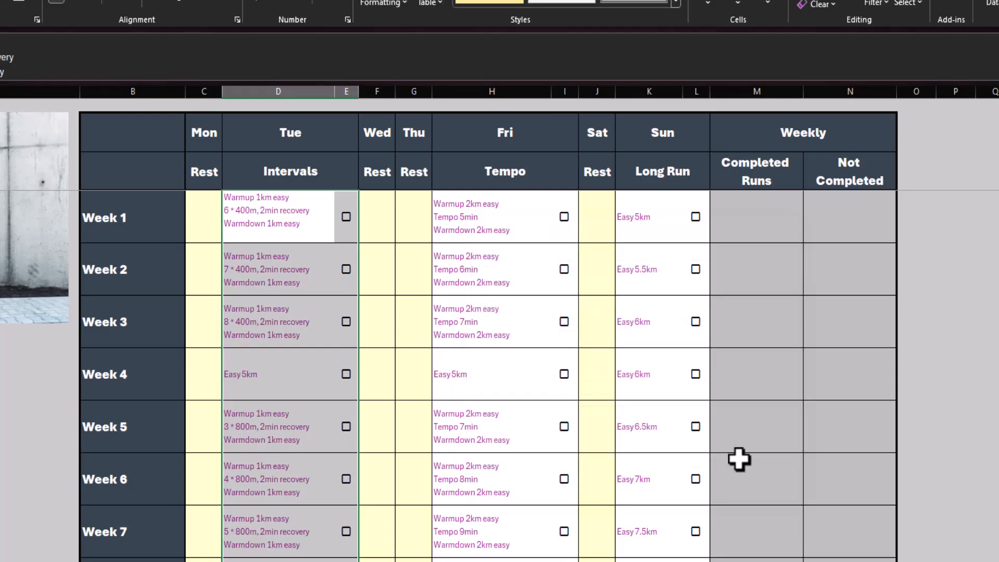
Tick the Week 1 Intervals checkbox to test the conditional formatting rule.
click(292, 250)
click(296, 232)
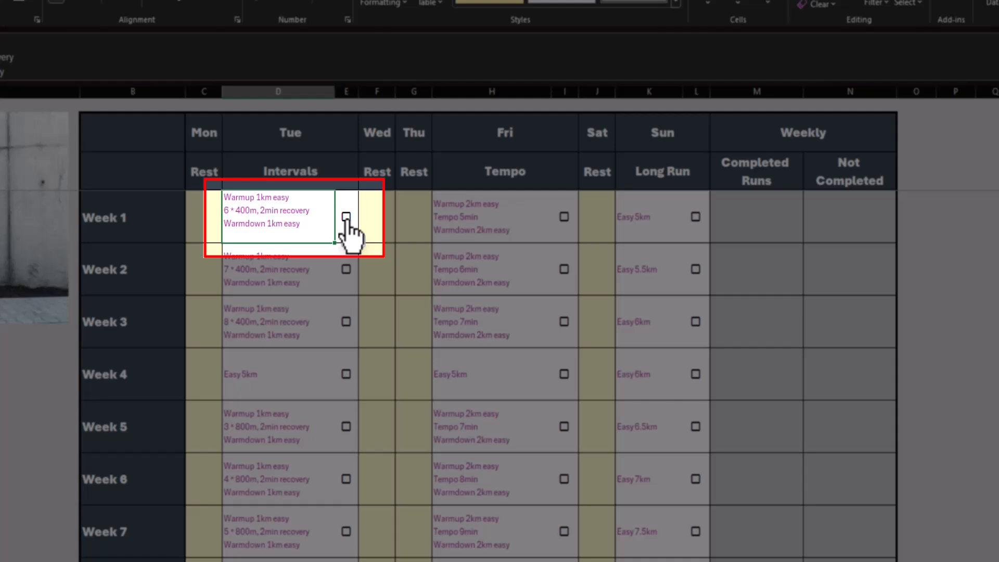
click(346, 217)
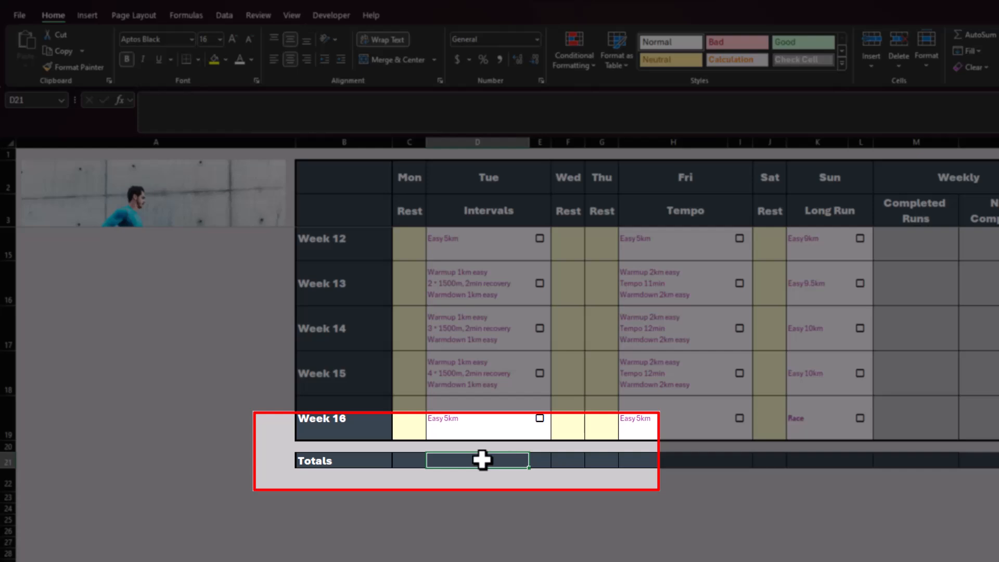
Enter =COUNTIF(E4:E19,TRUE) in Totals cell D21 to count the completed Intervals sessions.
text(=)
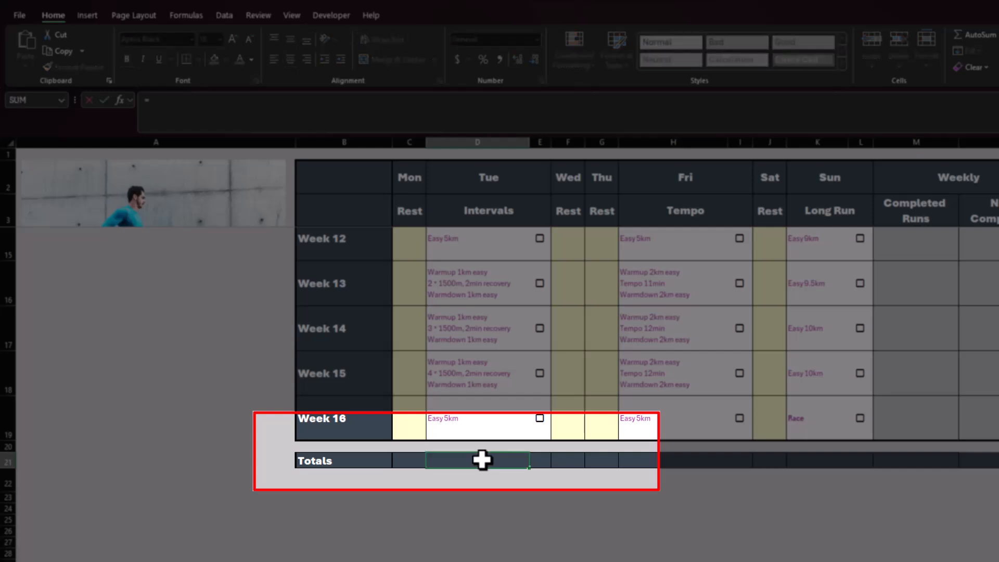
text(Coun)
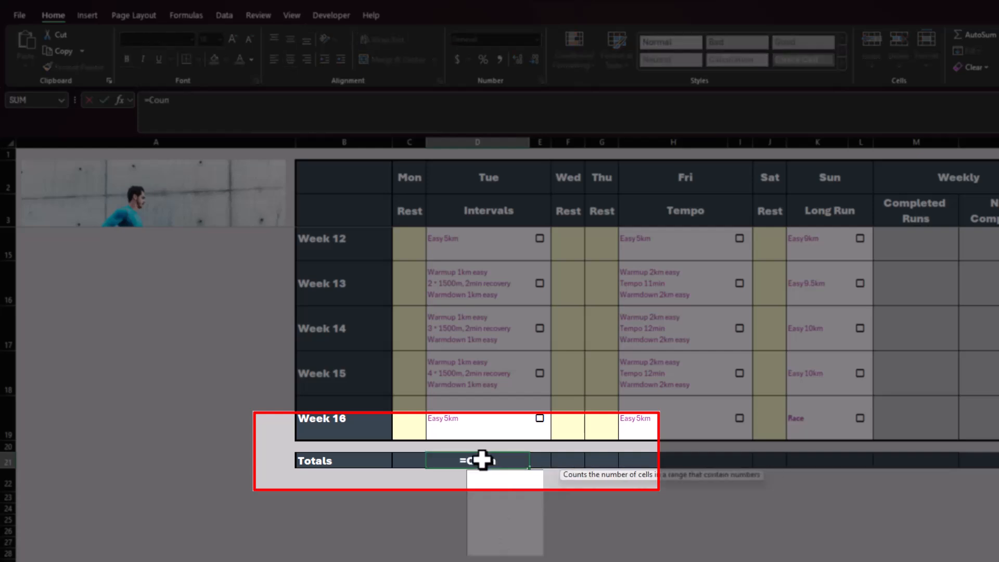
text(tif()
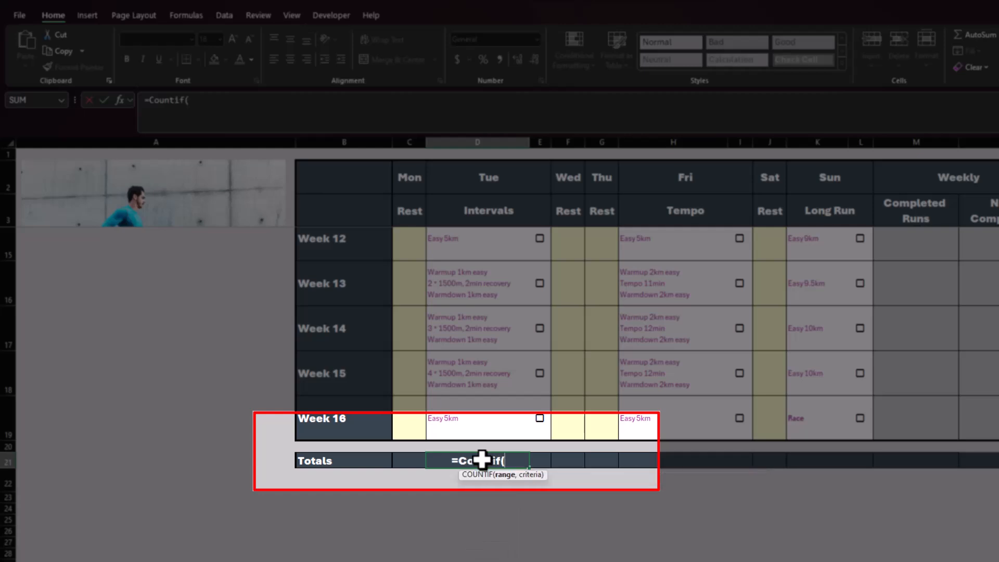
click(537, 428)
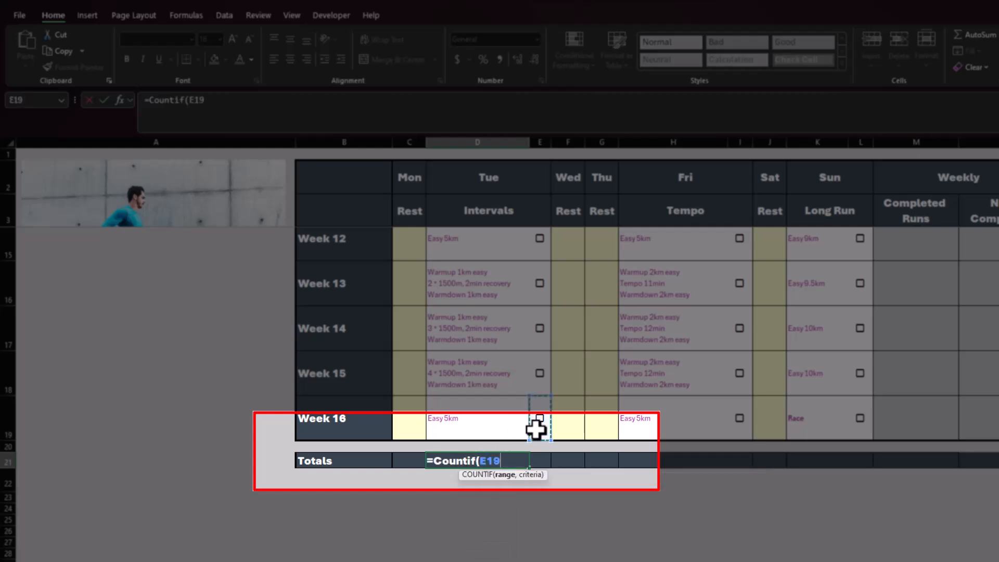
key(ctrl+shift+Up)
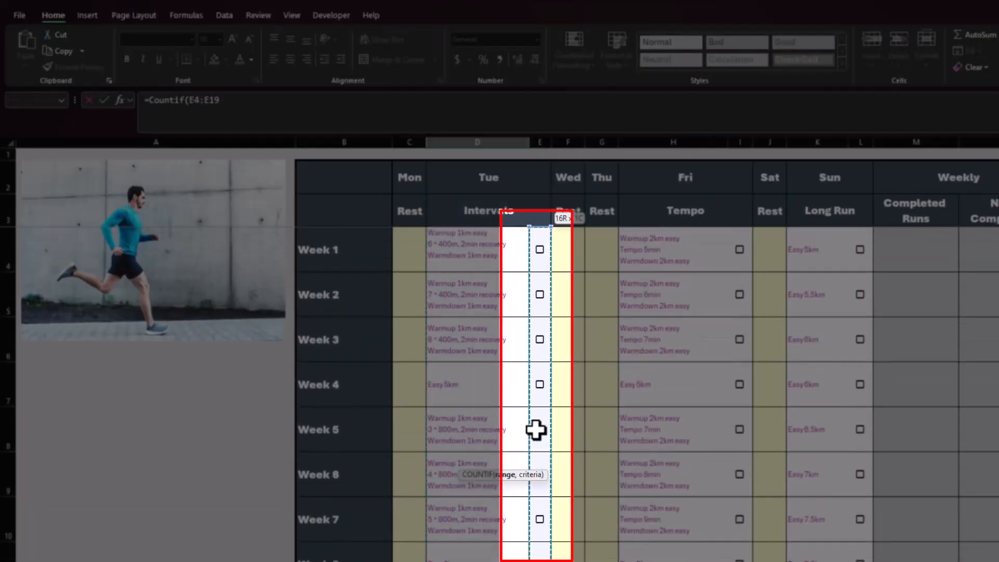
text(,)
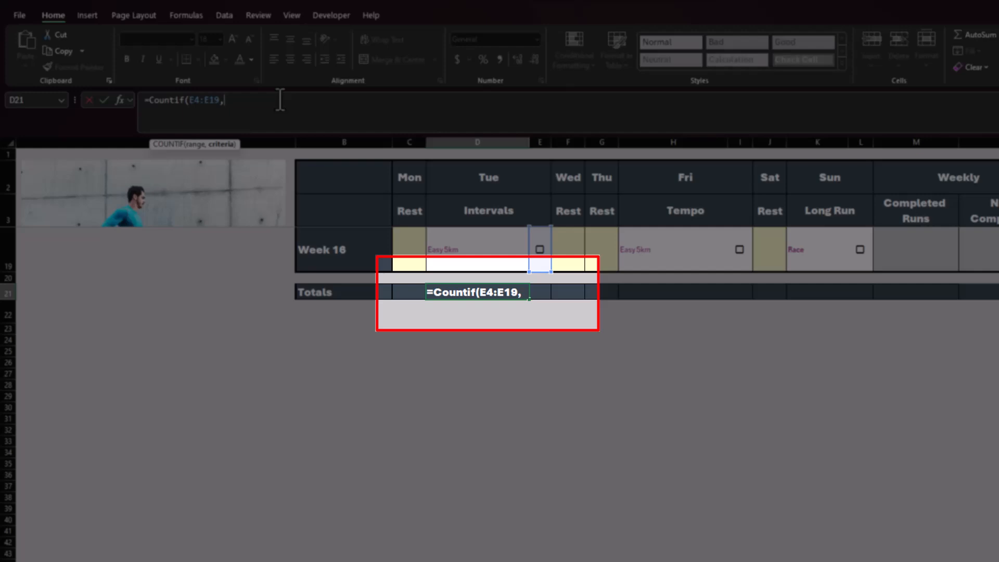
text(TRUE)
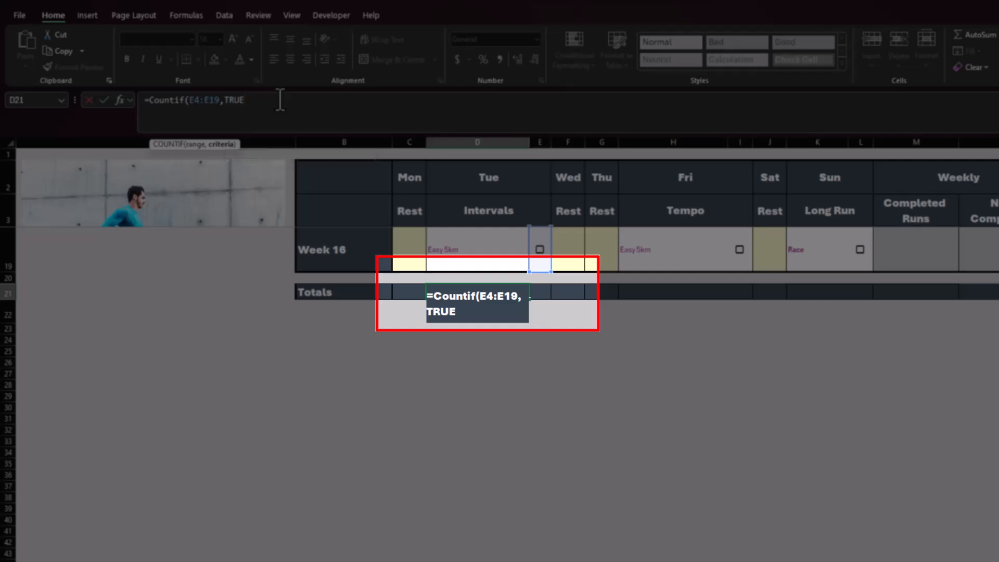
text())
key(ctrl+Return)
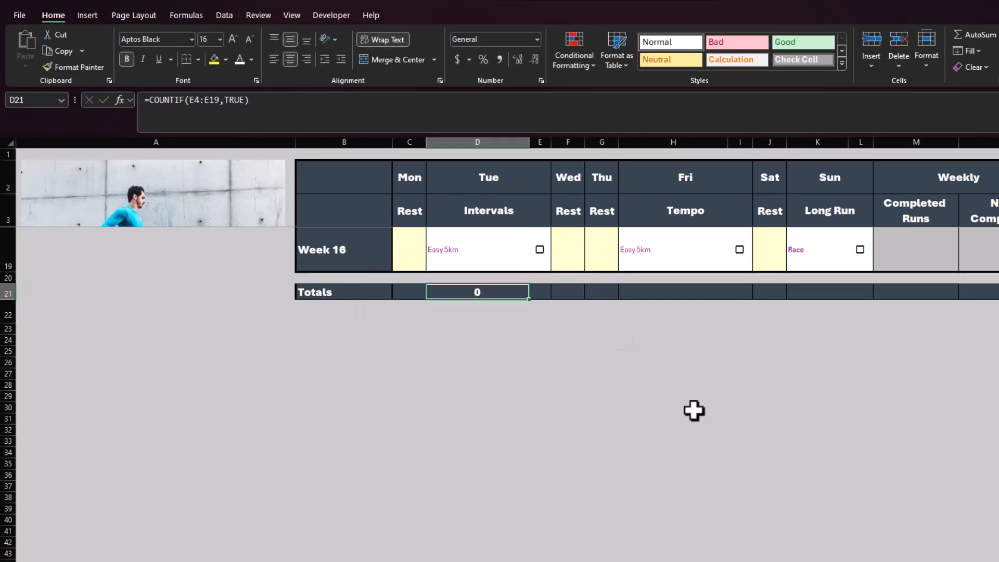
Tick the Week 1 Intervals checkbox to test the count in the Totals row.
scroll(622, 340, up, 5)
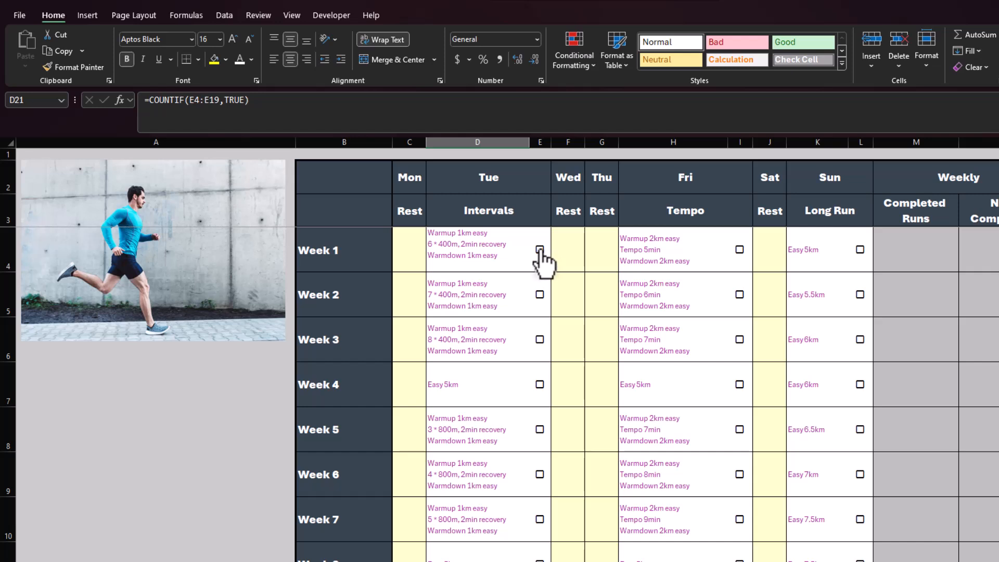
click(539, 251)
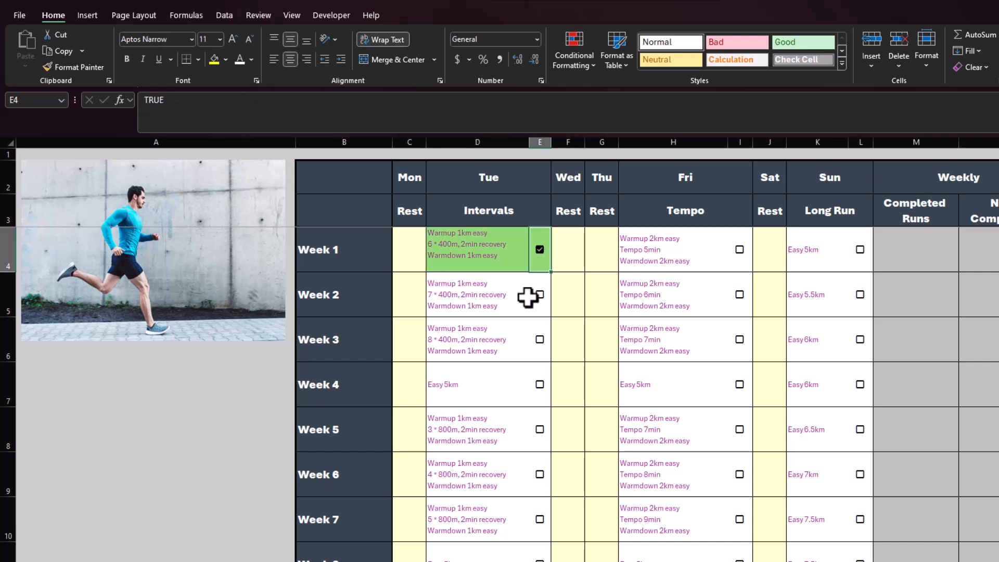
scroll(528, 296, down, 5)
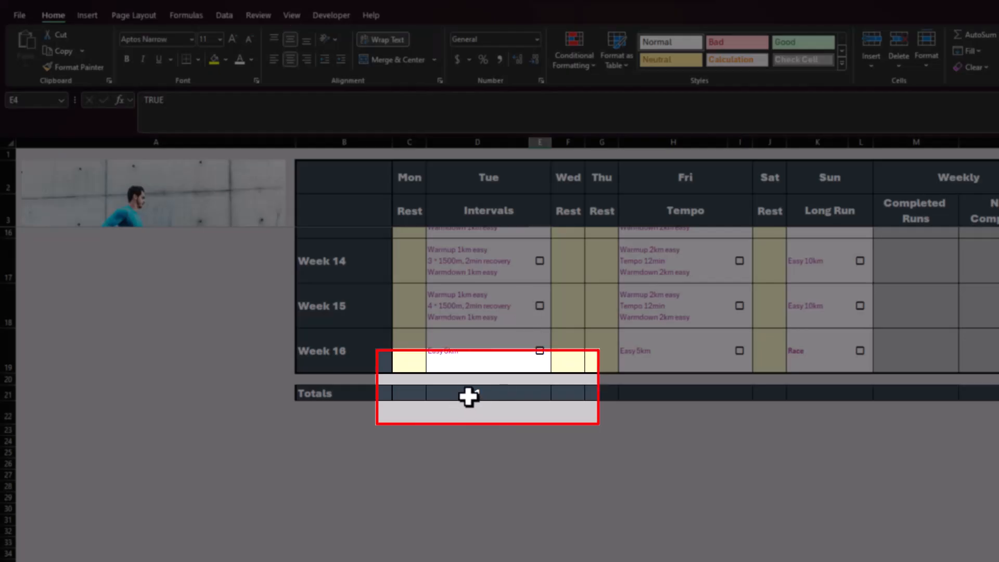
Extend the D21 formula with &" / "& COUNTA(D4:D19) so it shows completed sessions out of all planned Intervals sessions.
click(468, 397)
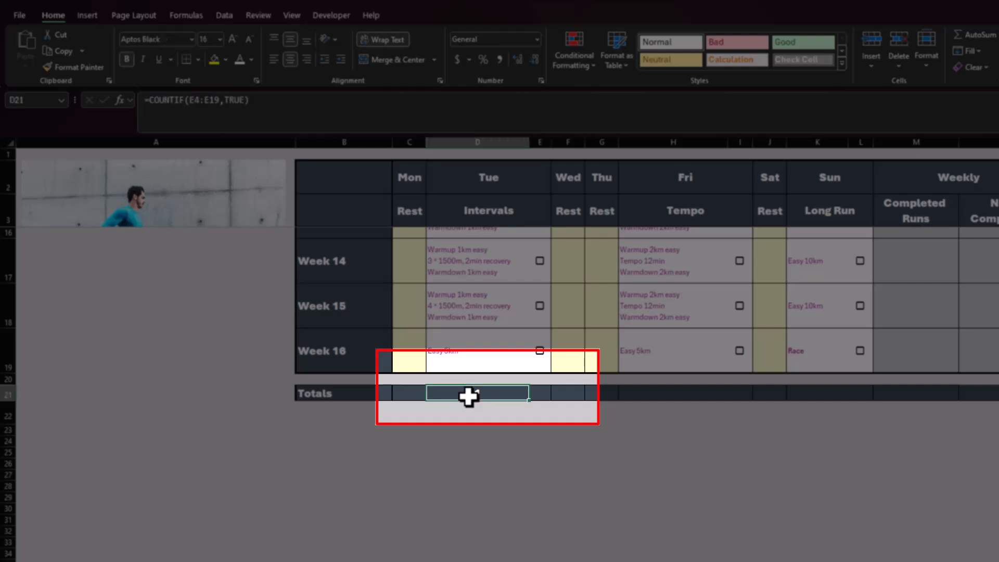
click(305, 108)
text(&)
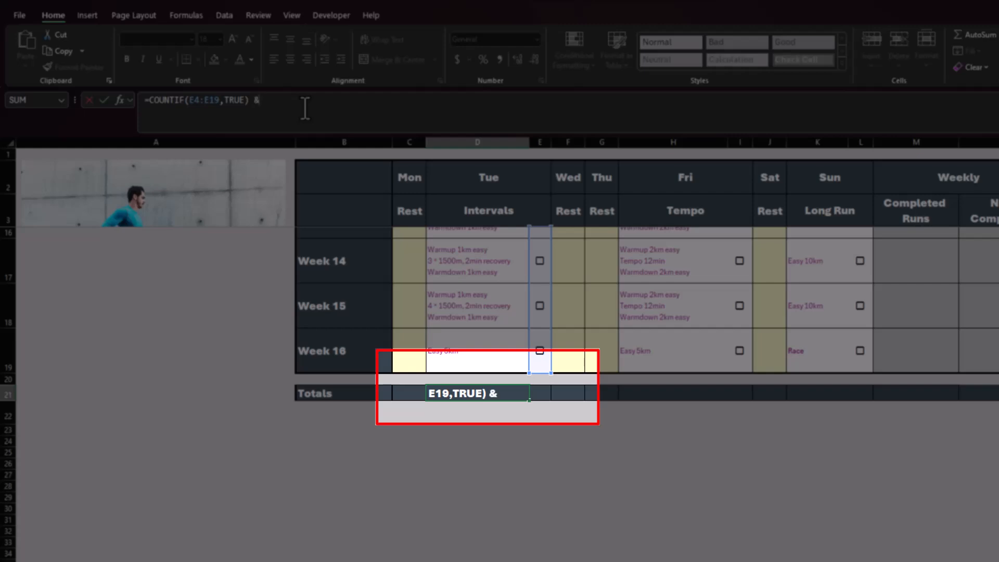
text(" / "& Counta)
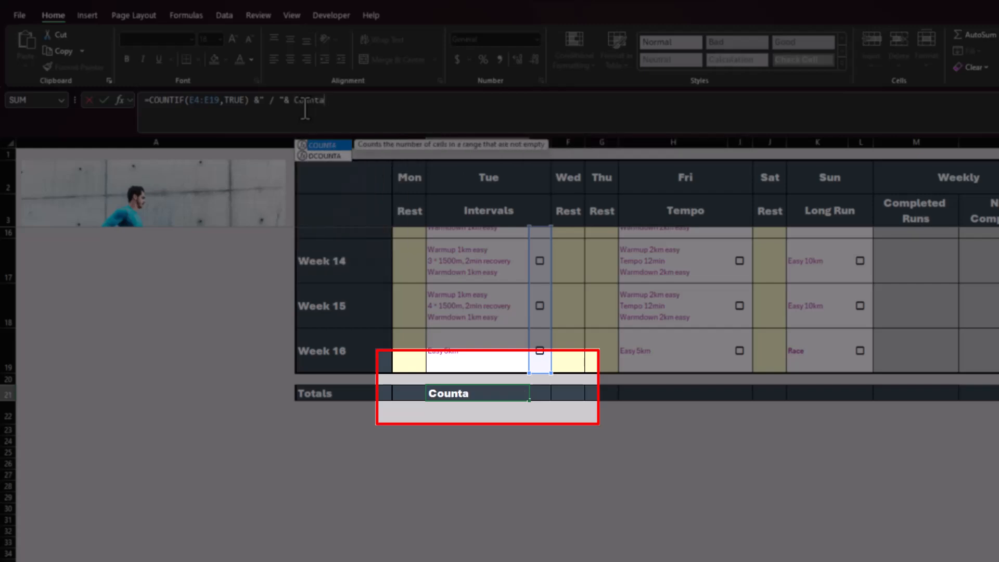
key(Escape)
text(()
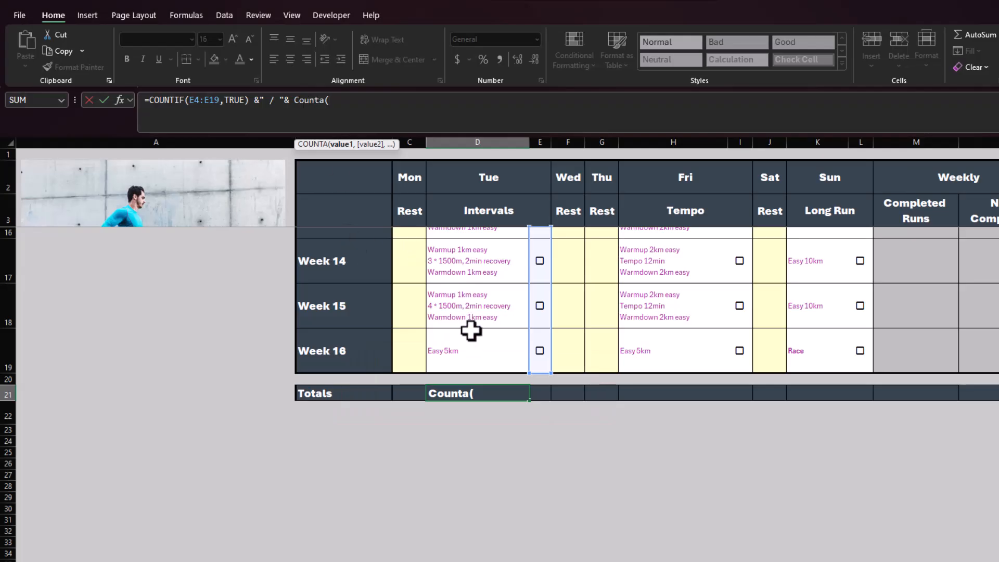
click(473, 343)
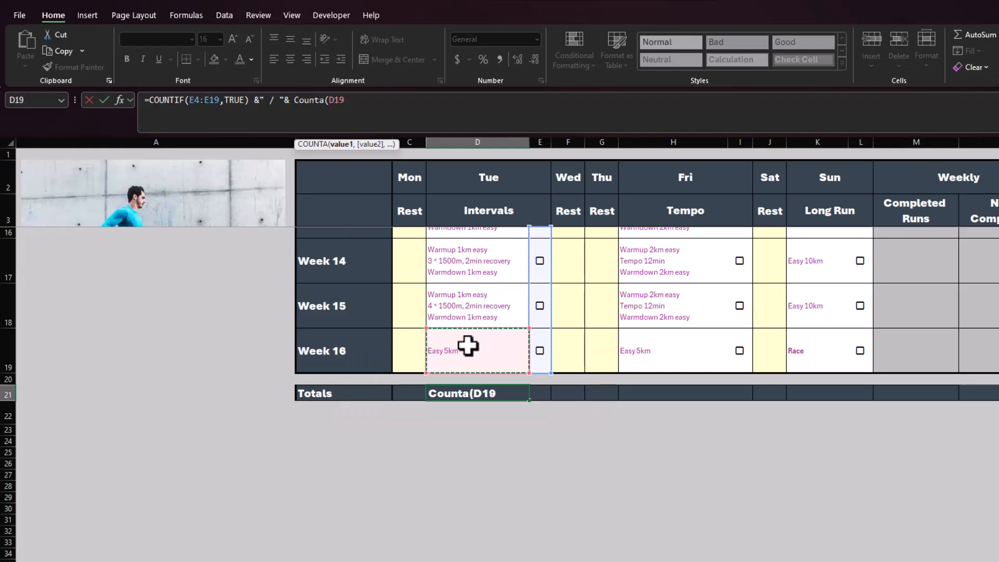
key(ctrl+shift+Up)
key(shift+Down)
key(shift+Down)
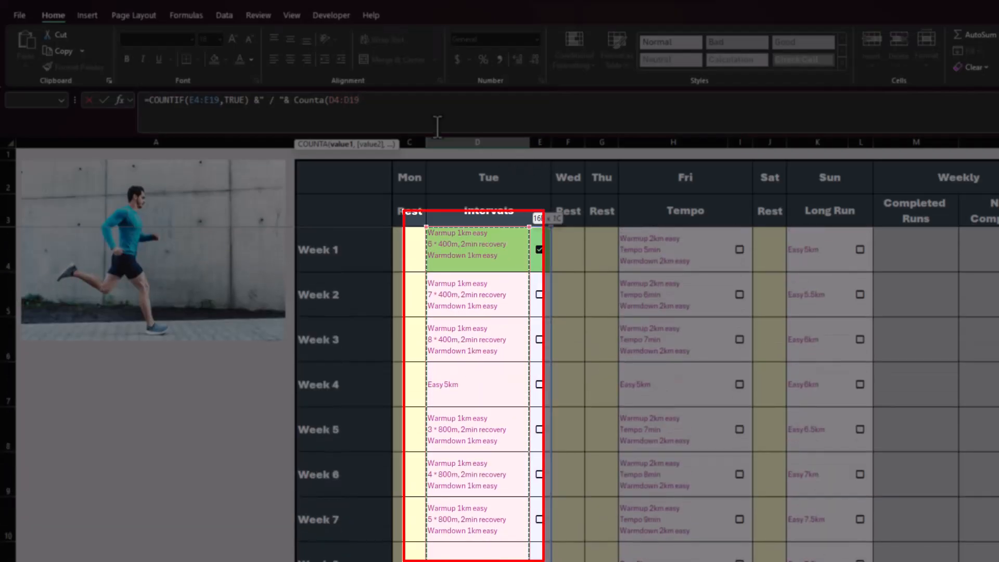
text())
key(ctrl+Return)
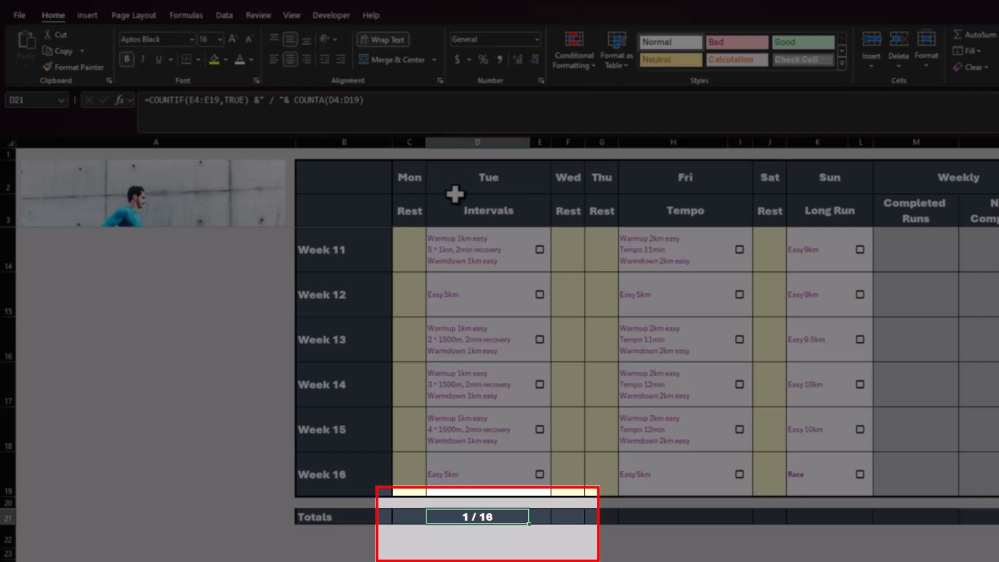
Tick the Week 2 Intervals checkbox and check the Intervals total in the Totals row.
scroll(539, 363, up, 4)
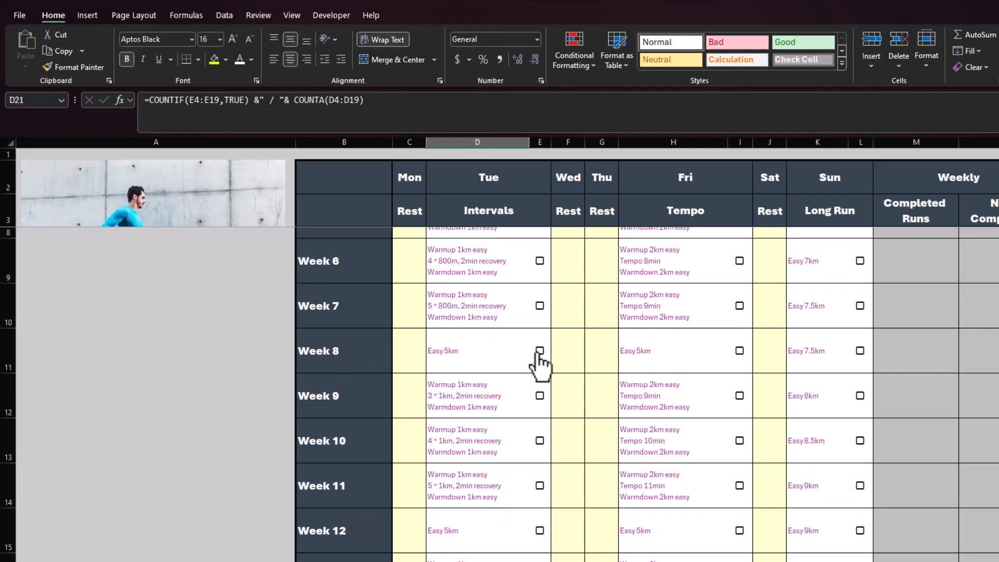
click(541, 296)
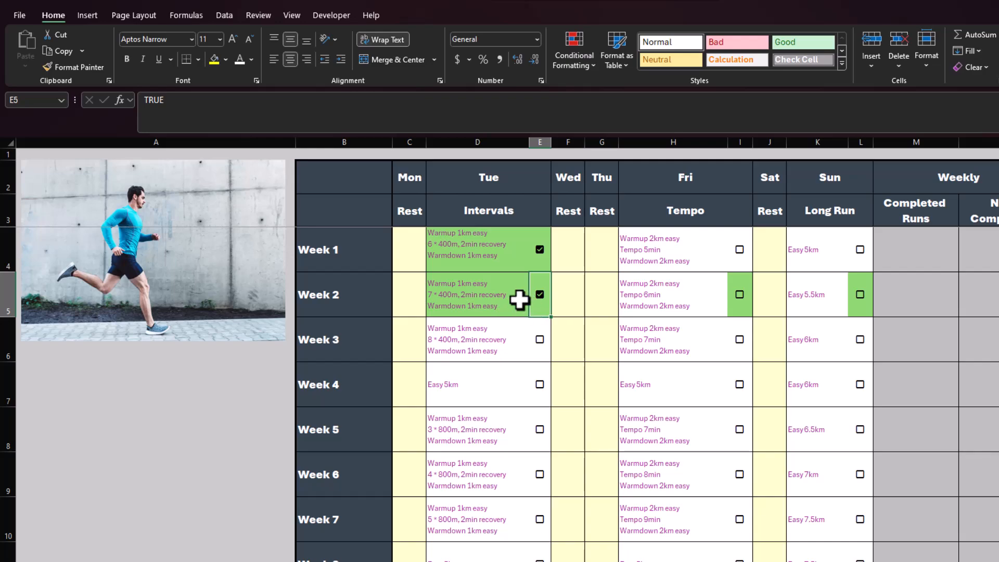
scroll(520, 298, down, 4)
Clear the Week 1 and Week 2 Intervals checkboxes.
scroll(520, 300, up, 4)
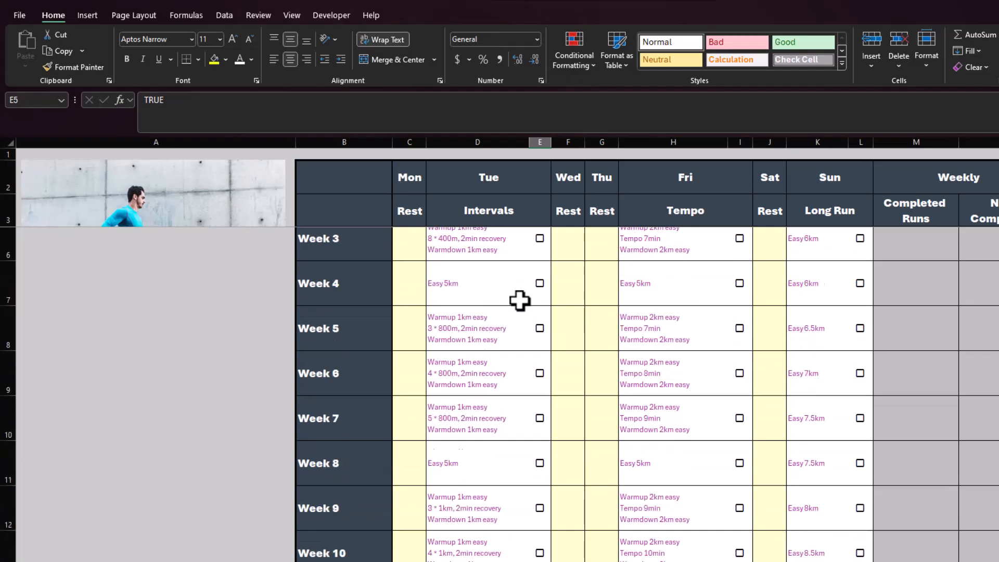
click(540, 250)
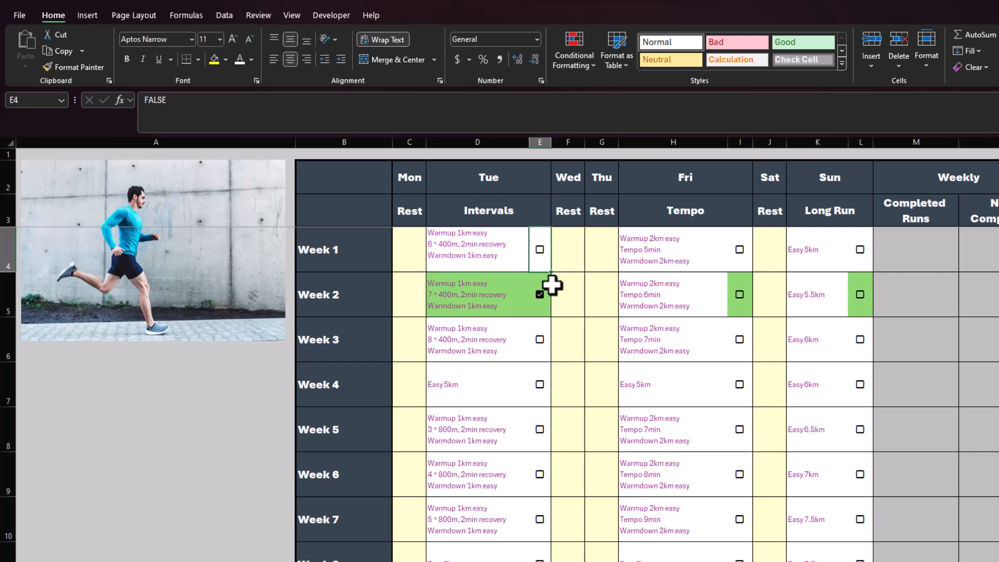
click(540, 295)
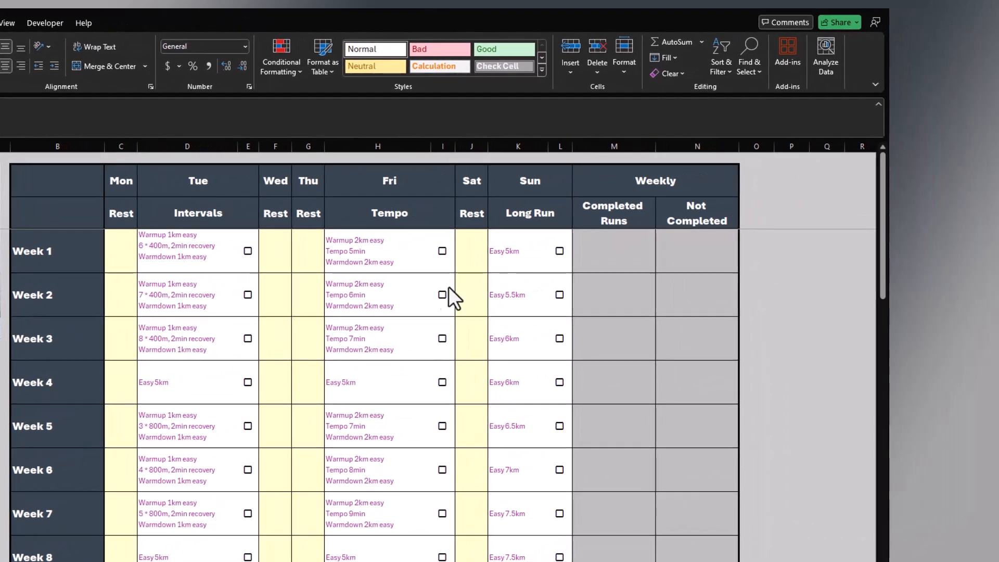
Begin the Week 1 Completed Runs formula in M4 with =COUNTIF(E4,TRUE)+ for the Intervals checkbox.
click(613, 252)
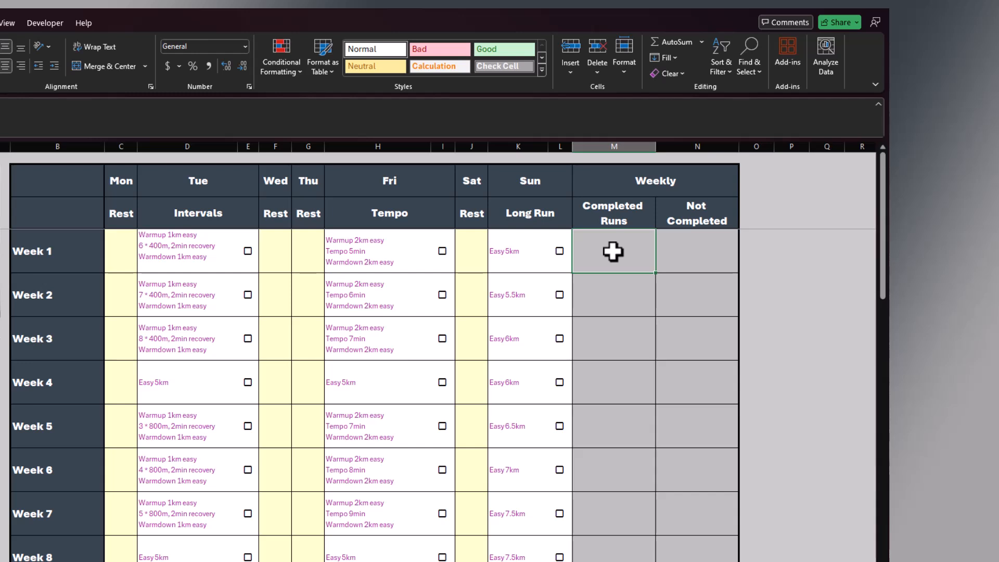
double_click(613, 252)
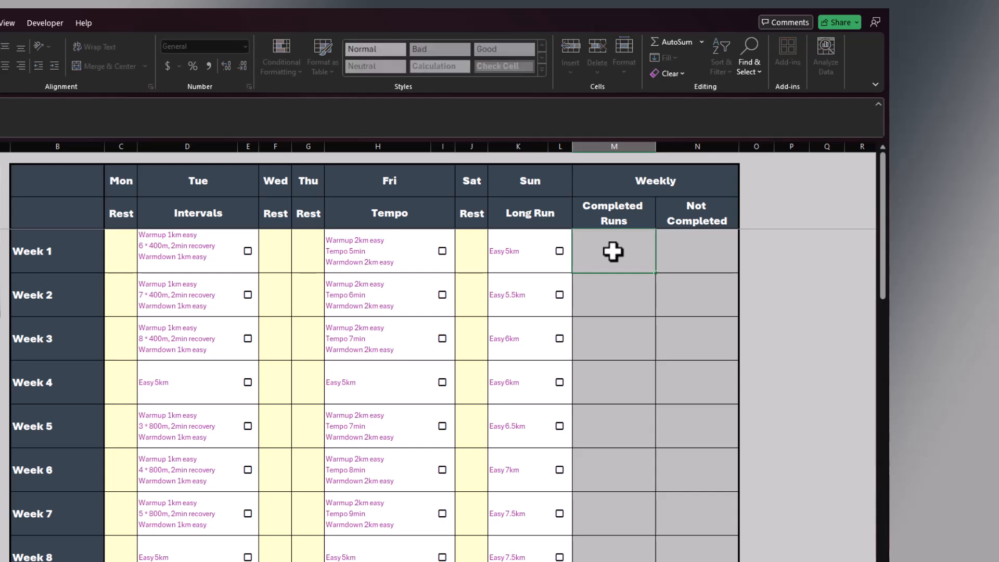
text(=countif)
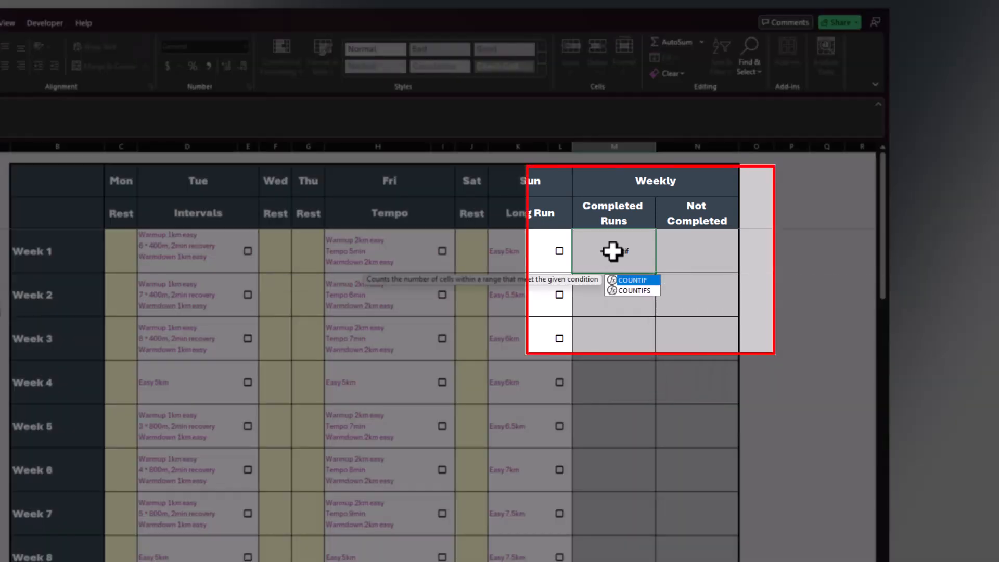
key(Tab)
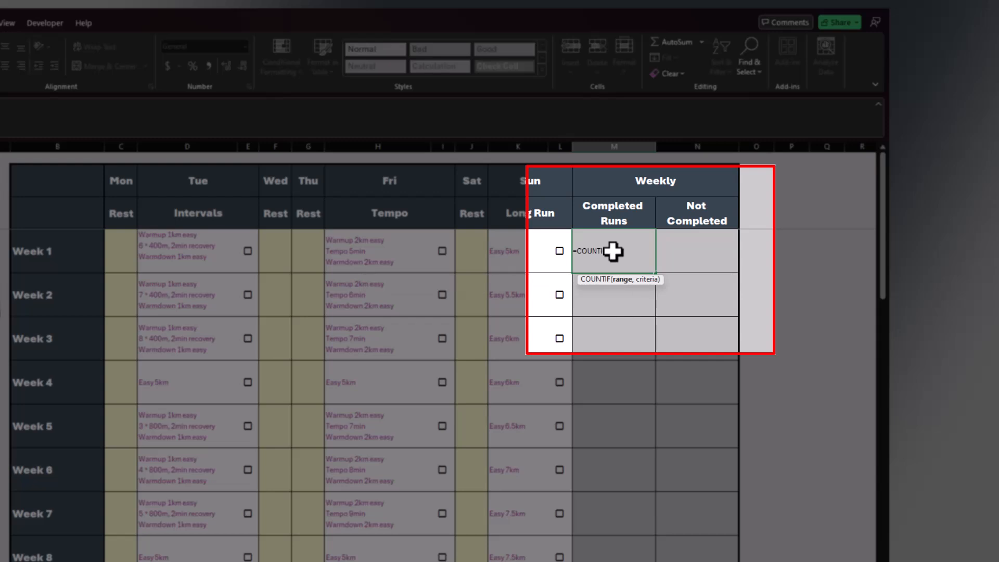
click(248, 257)
text(,TR)
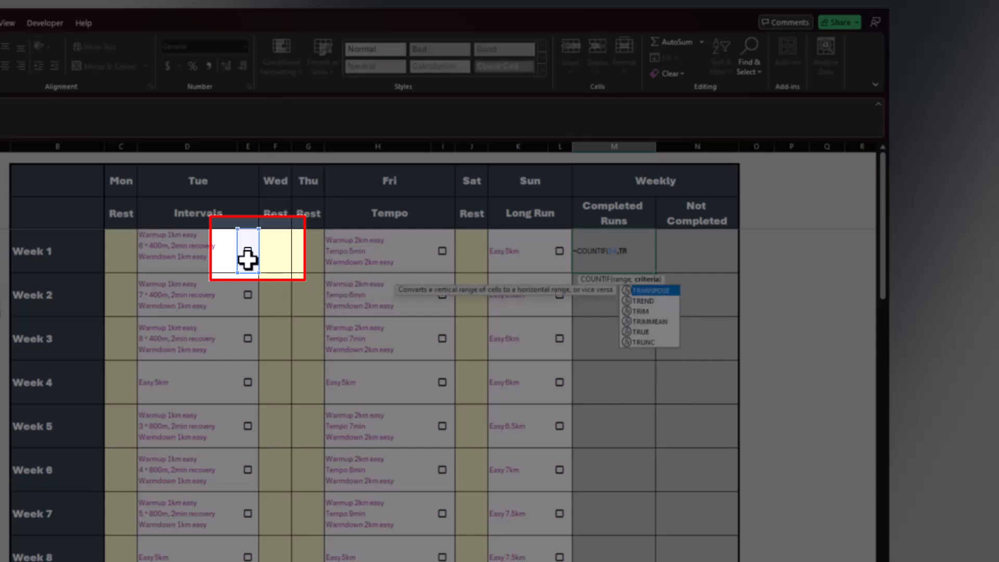
text(UE)+)
Add COUNTIF(I4,TRUE)+ to the M4 formula to count the Week 1 Tempo checkbox.
text(Countif)
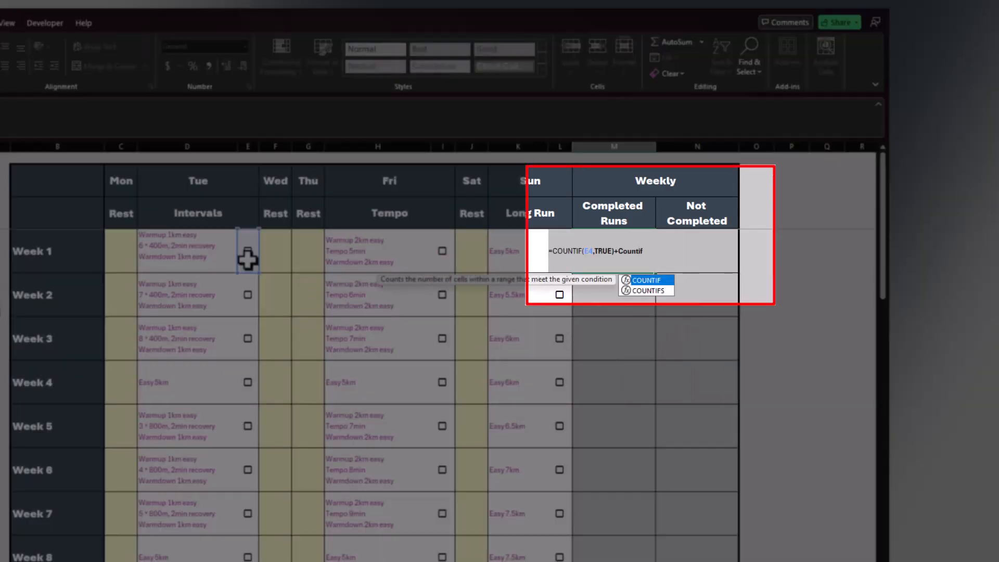
key(Tab)
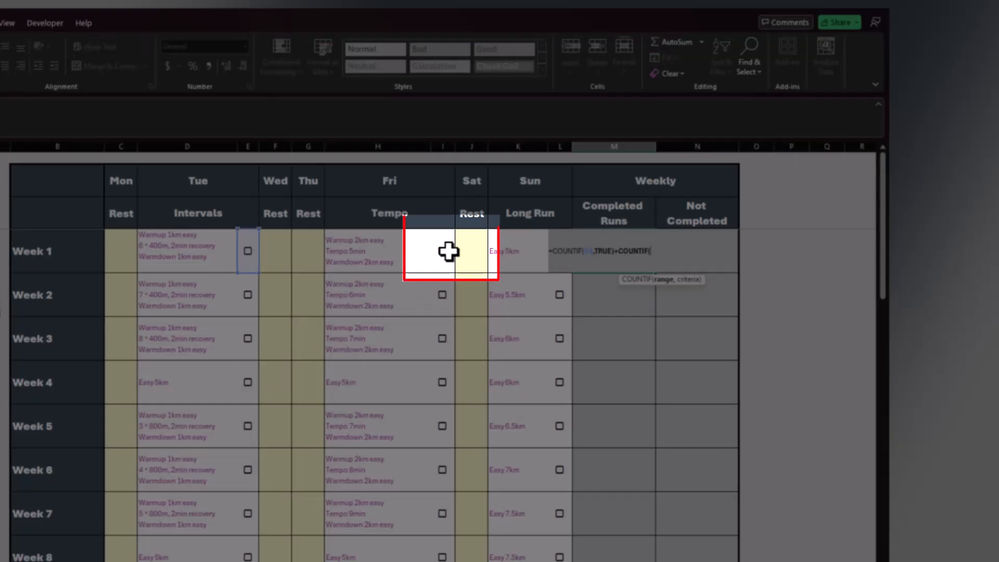
click(438, 263)
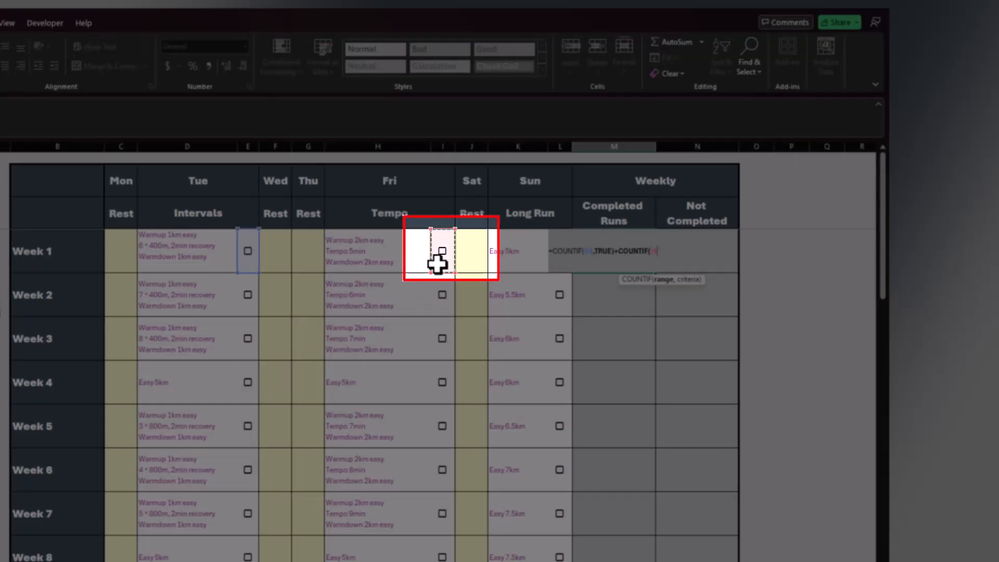
text(,TRUE)+)
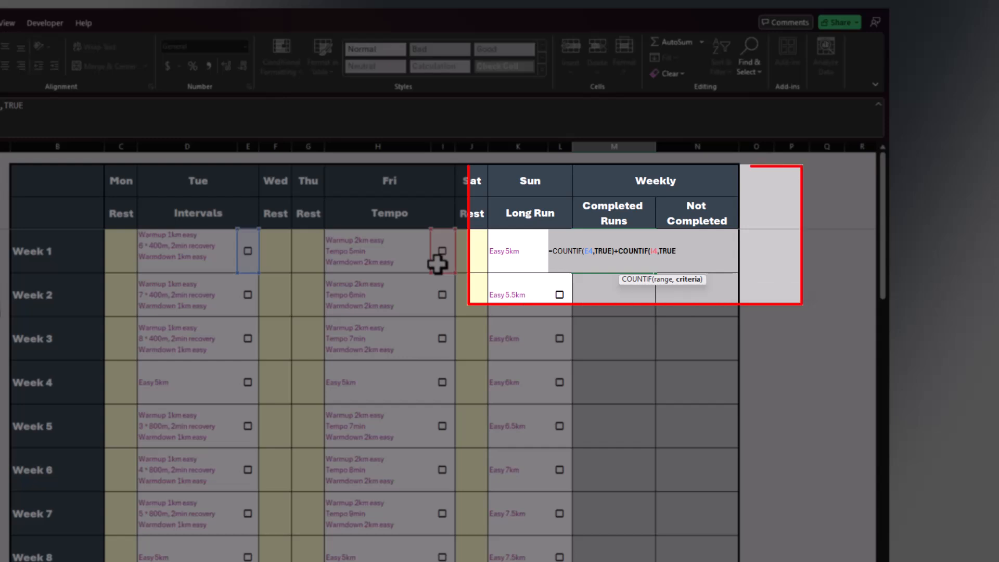
Finish the M4 formula with COUNTIF(L4,TRUE) for the Week 1 Long Run checkbox and enter it.
text(Counti)
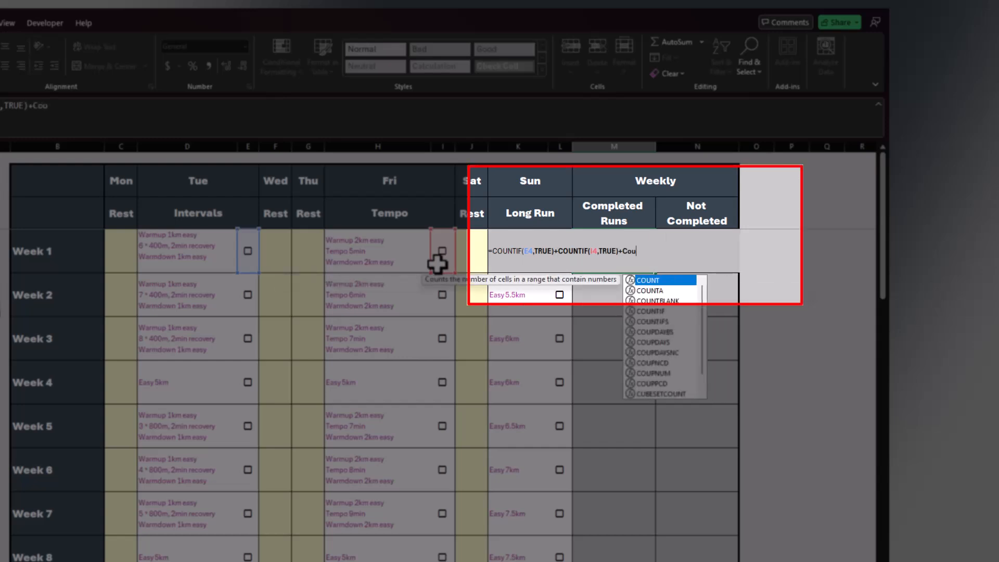
text(f)
key(Tab)
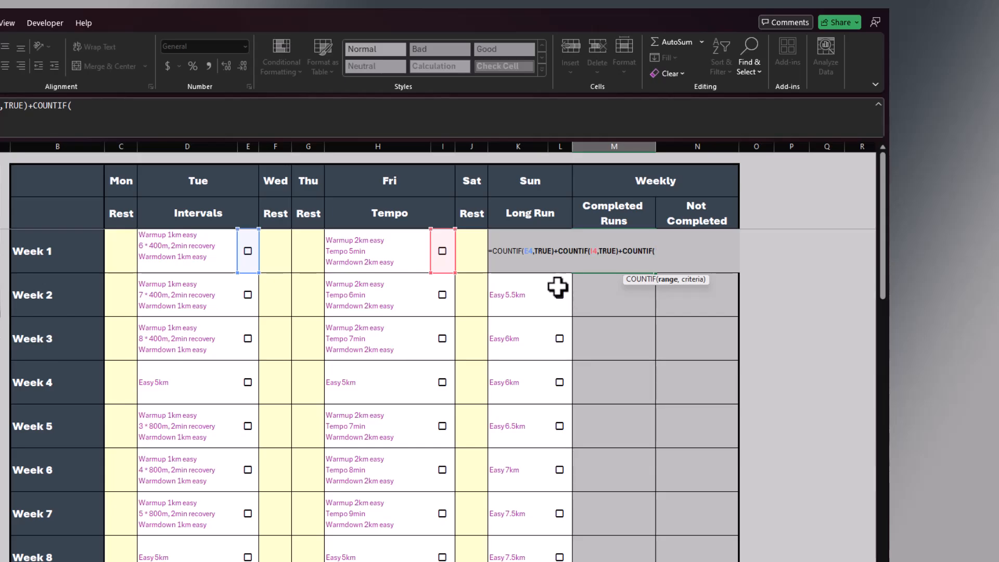
click(558, 269)
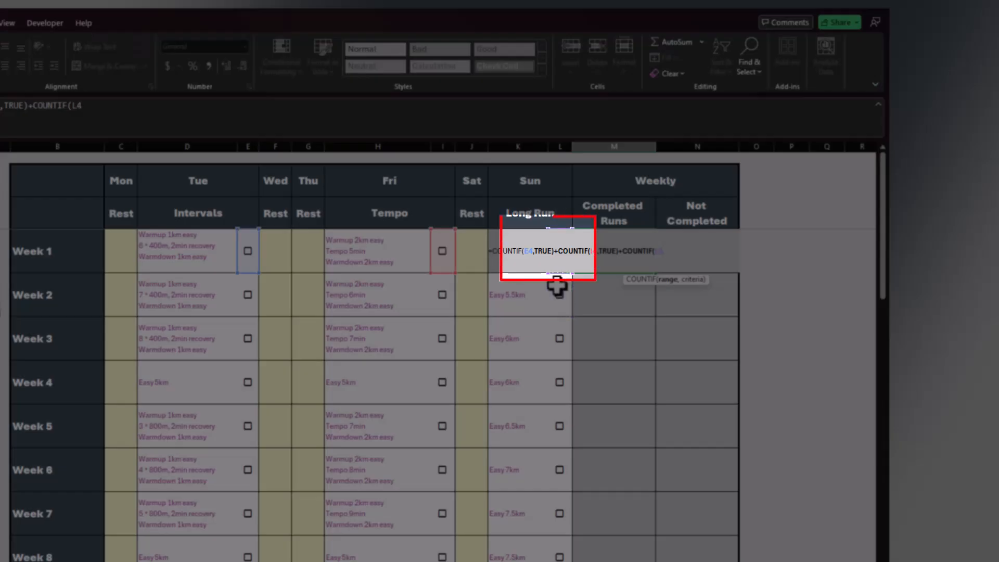
text(,TR)
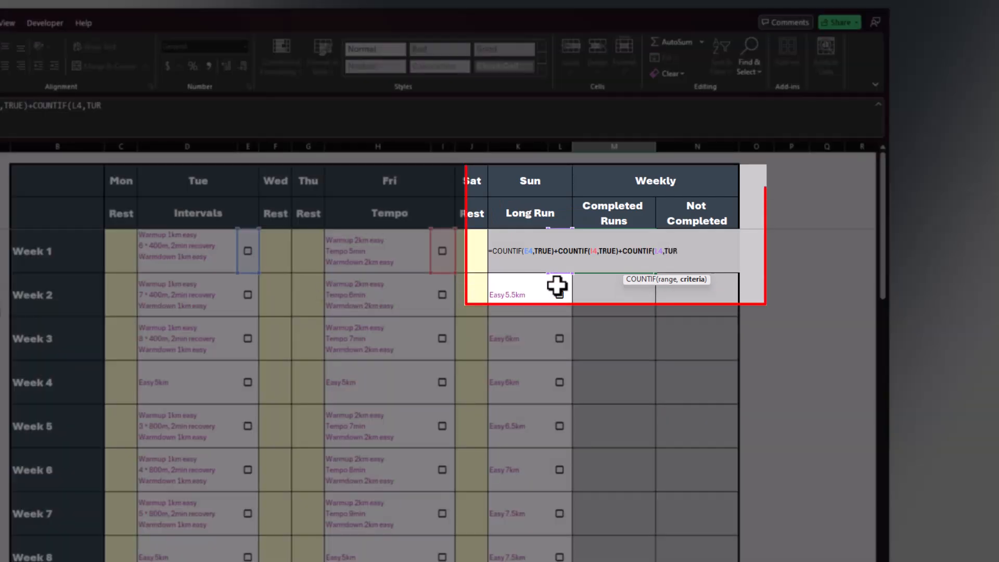
text(UE))
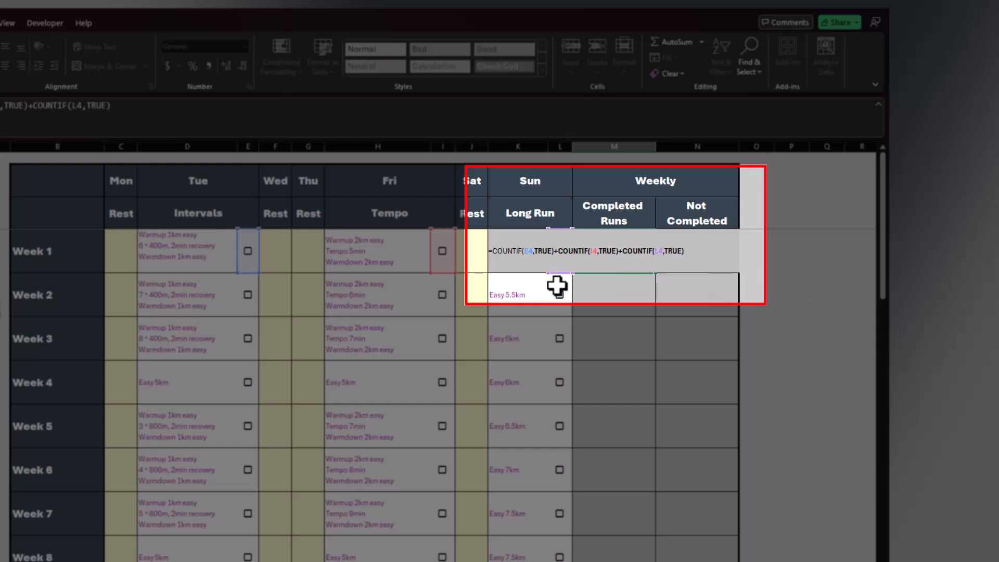
key(ctrl+Return)
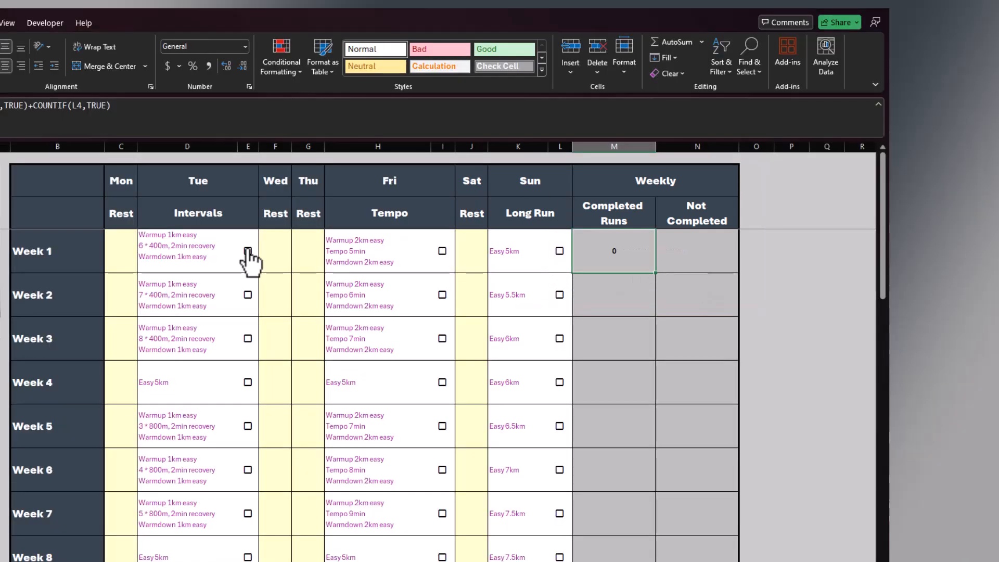
Test the Week 1 Completed Runs count by ticking and then clearing the Week 1 Intervals checkbox.
click(249, 252)
click(249, 252)
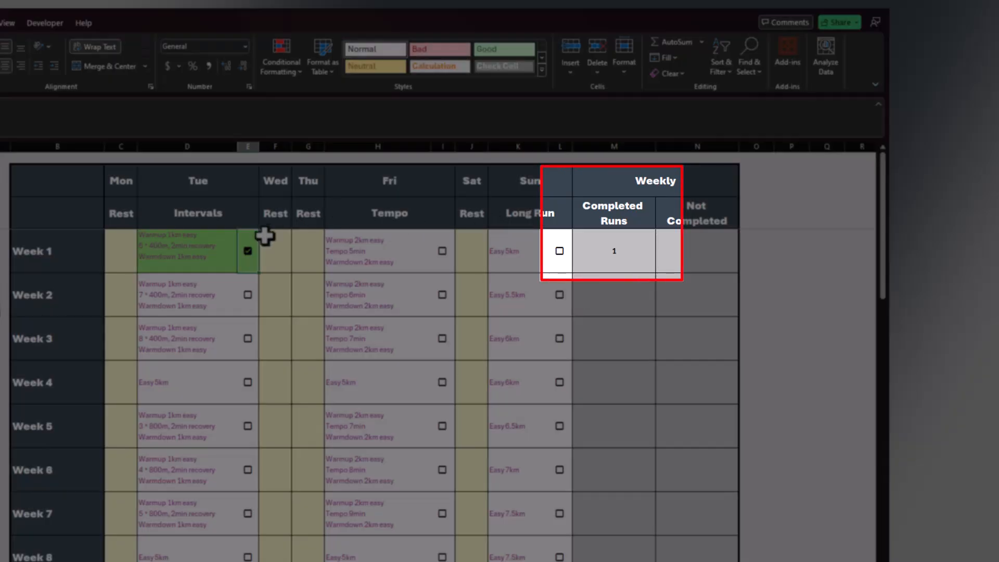
click(248, 252)
Extend the Week 1 Completed Runs formula in M4 with & " / " &COUNTA( to append the number of planned runs.
click(571, 251)
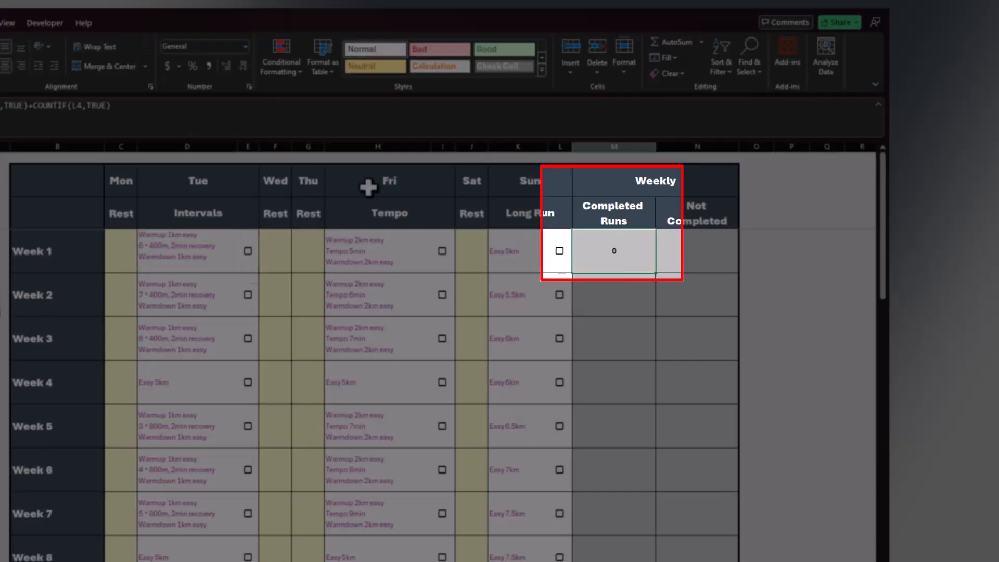
click(156, 104)
text(&)
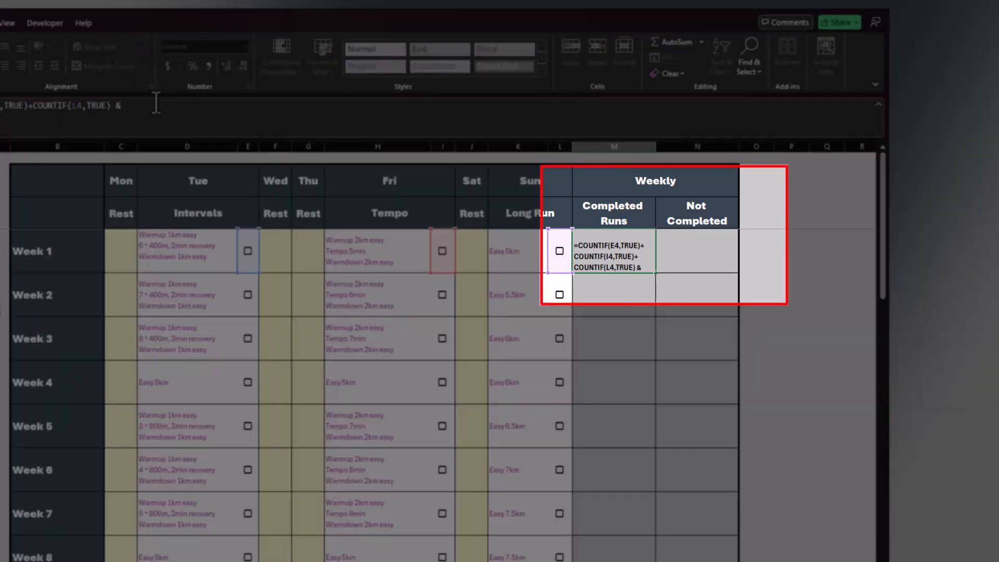
text( " / " &)
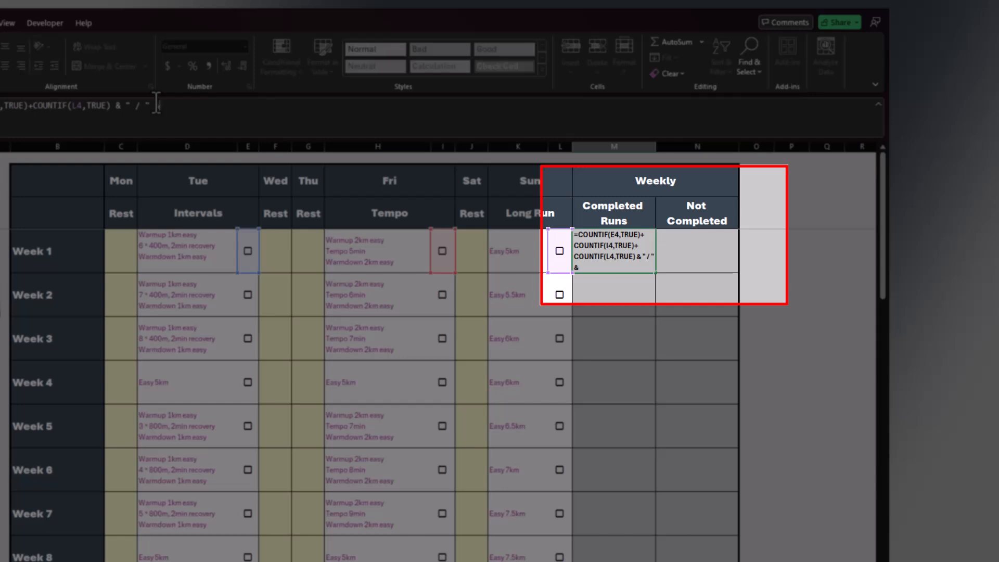
text(Counta)
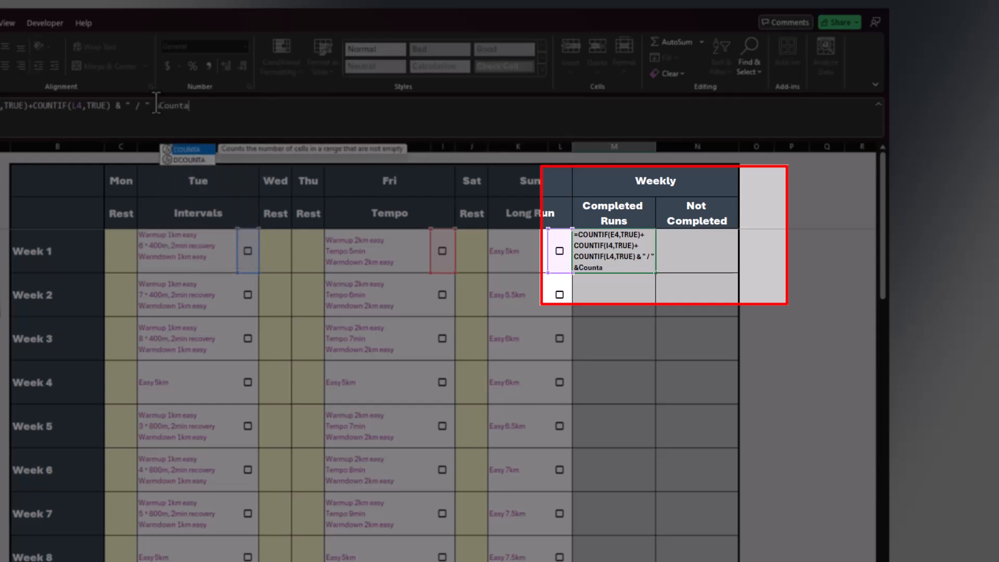
key(Tab)
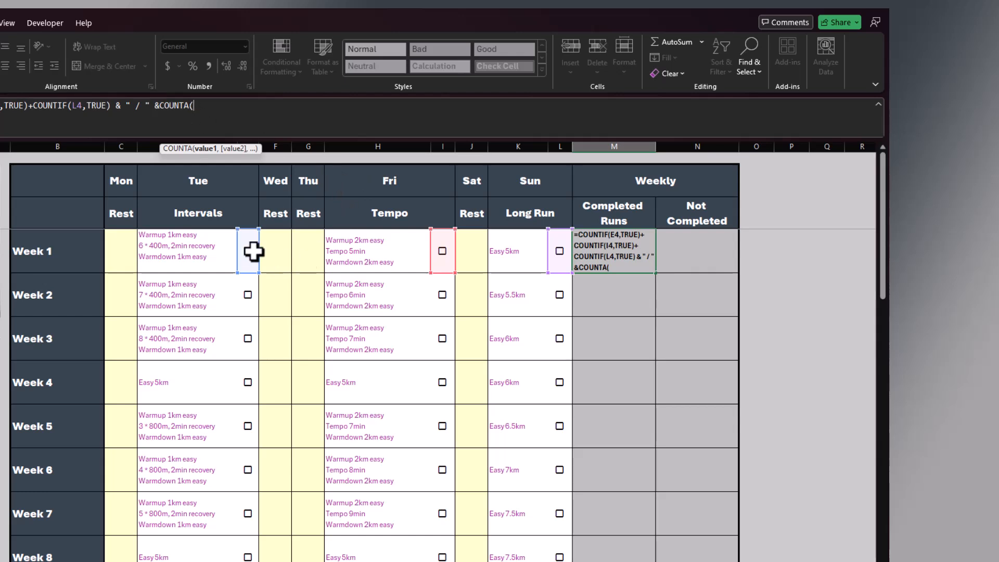
Complete the COUNTA part of M4 with the Week 1 session cells D4,H4,K4 and enter the formula.
click(177, 255)
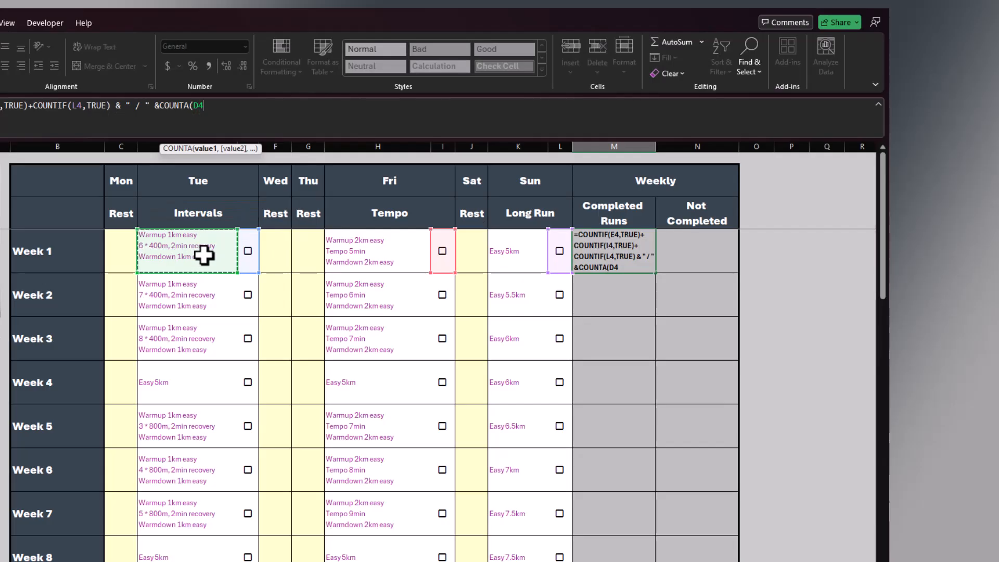
text(,)
click(377, 257)
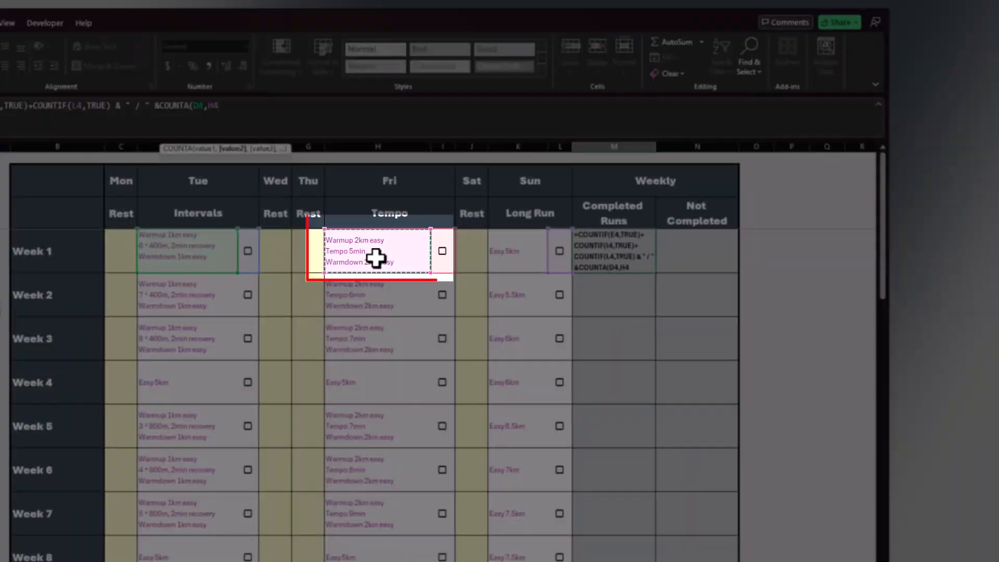
text(,)
click(501, 258)
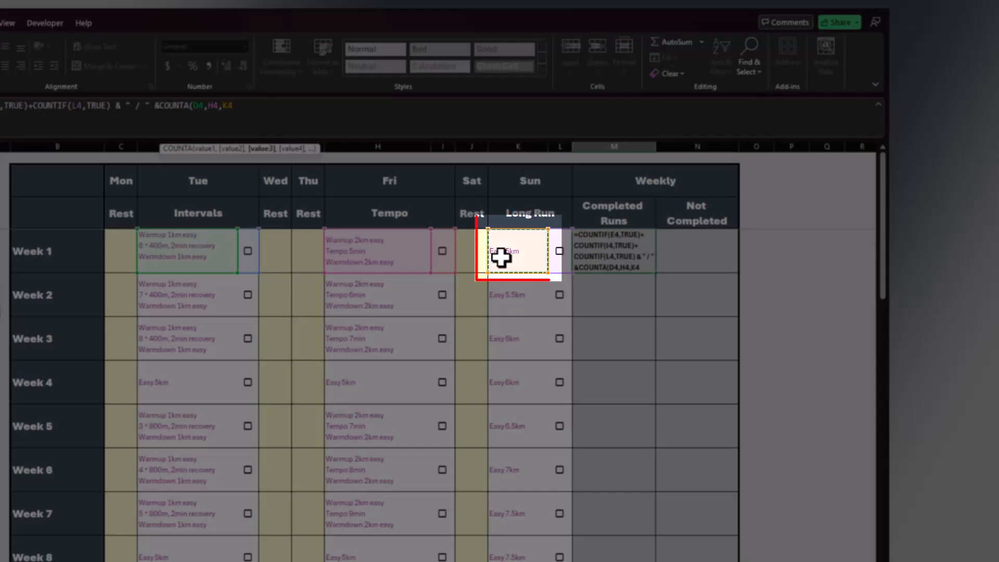
text())
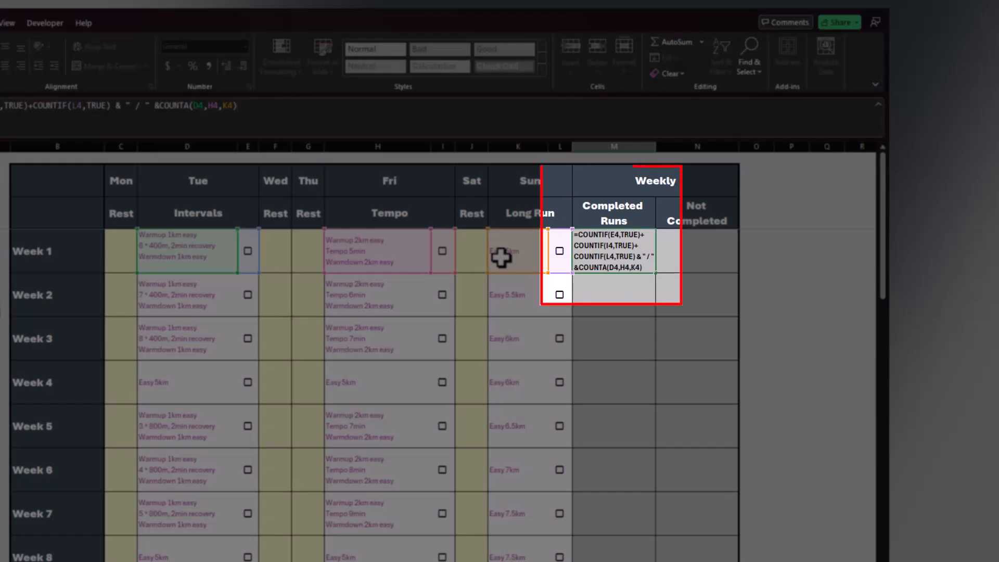
key(ctrl+Return)
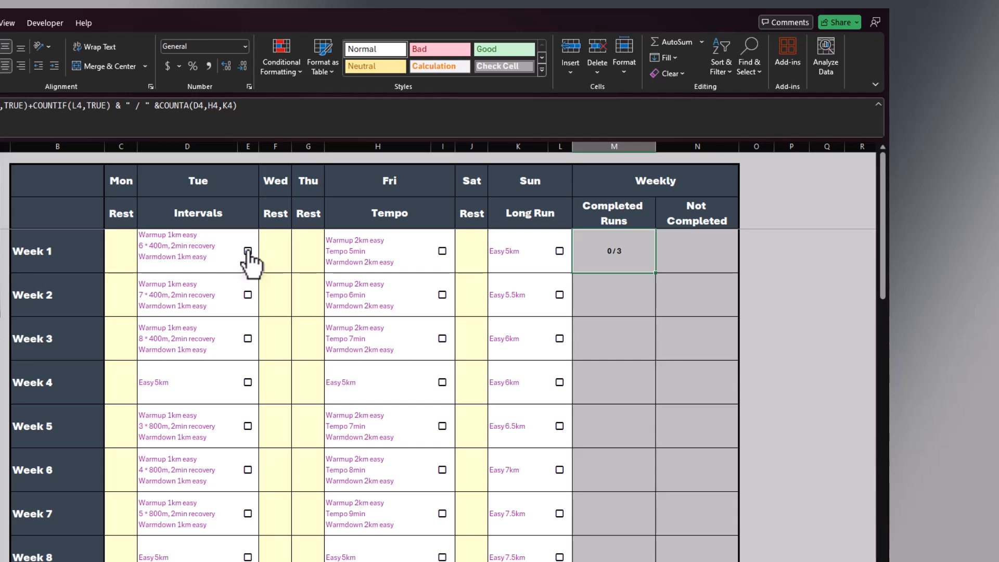
Test the Completed Runs formula by ticking the Week 1 Intervals, Tempo and Long Run checkboxes, then clearing Long Run.
click(247, 251)
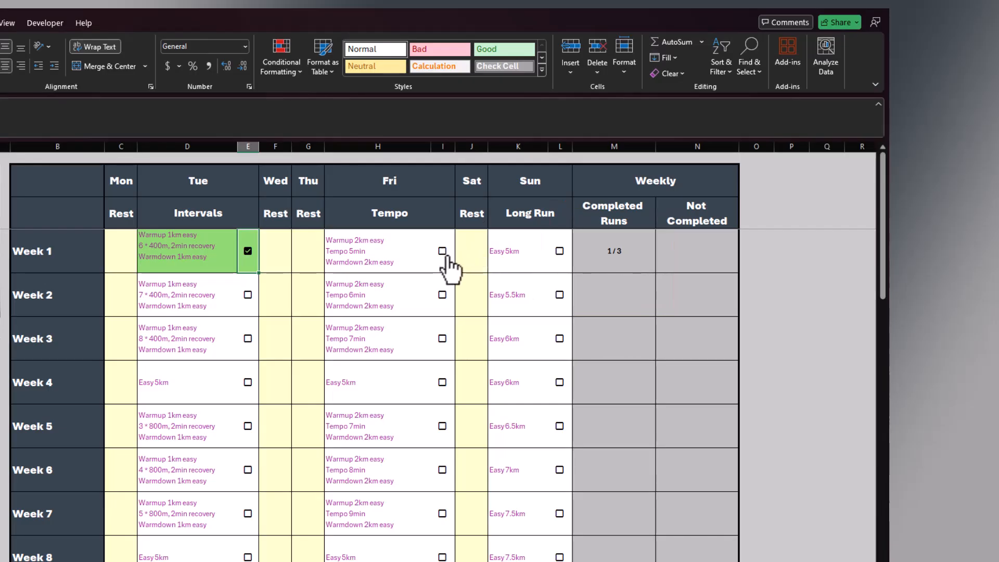
click(445, 260)
click(443, 252)
click(561, 253)
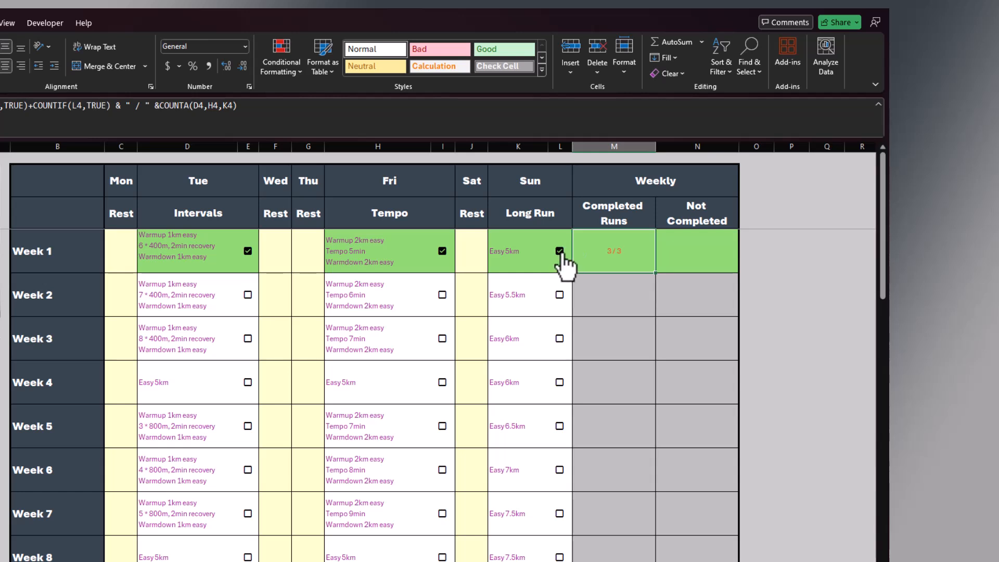
click(560, 251)
Copy the Week 1 Completed Runs formula from M4 to the remaining weeks in column M.
click(603, 260)
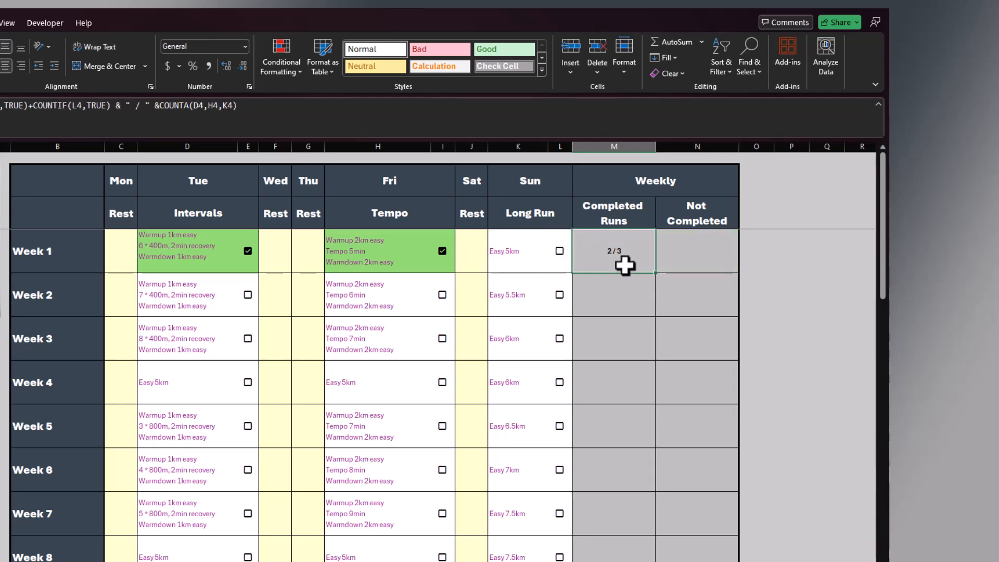
key(Left)
key(Right)
key(ctrl+c)
key(Left)
key(ctrl+Down)
key(Right)
key(ctrl+shift+Up)
key(ctrl+v)
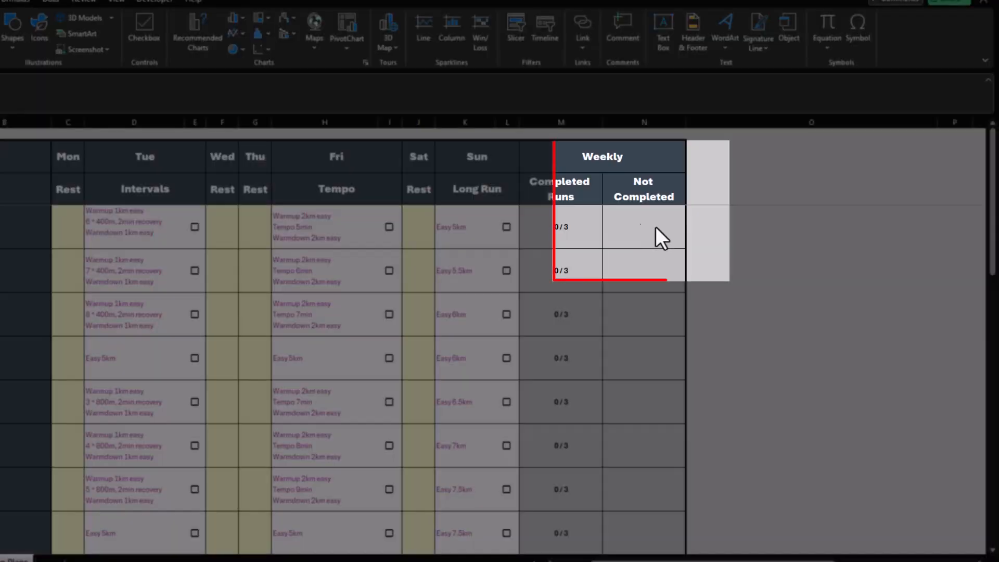
Begin a formula in O4 with =FILTER($D$3, using an absolute reference to the Intervals header.
click(753, 227)
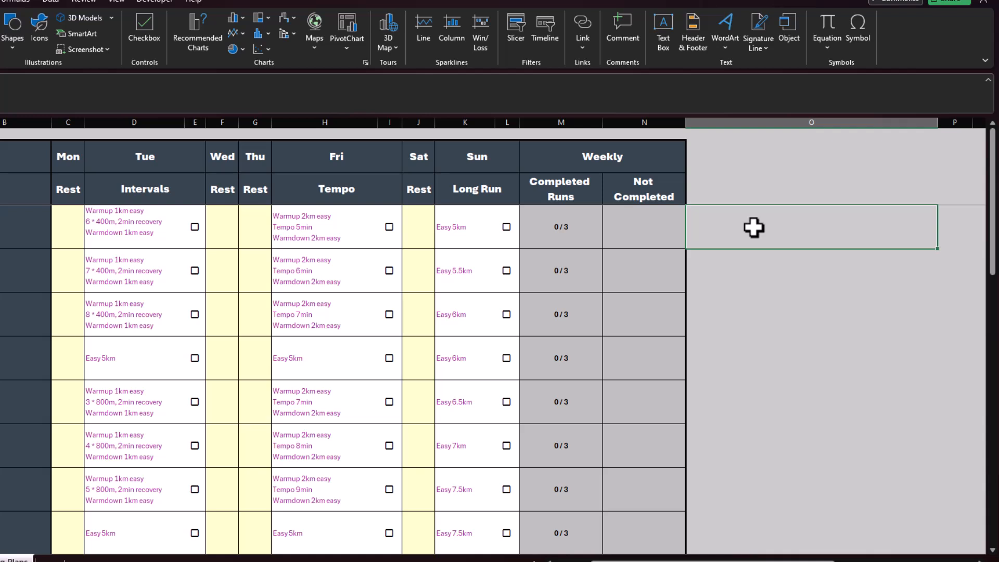
text(=)
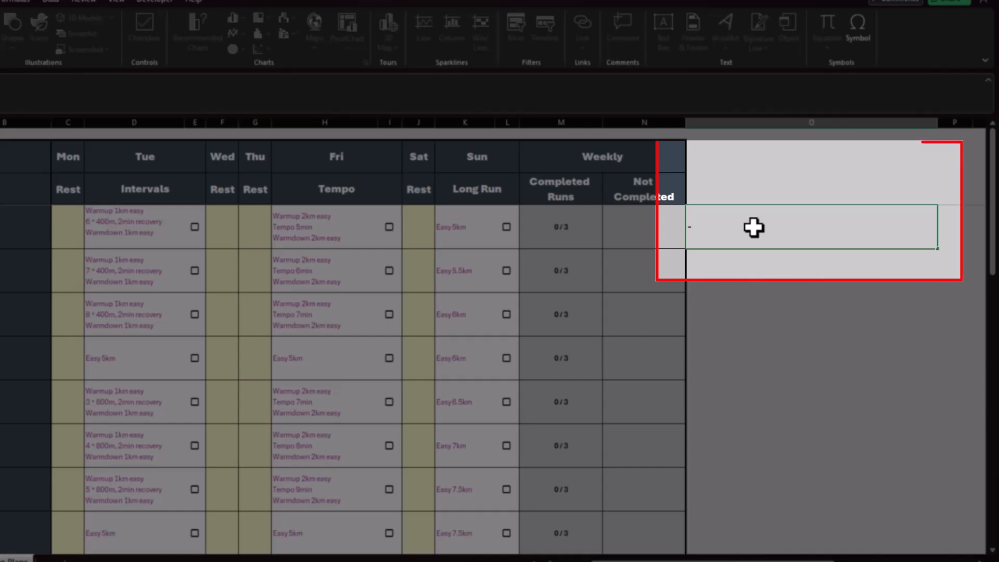
text(FIL)
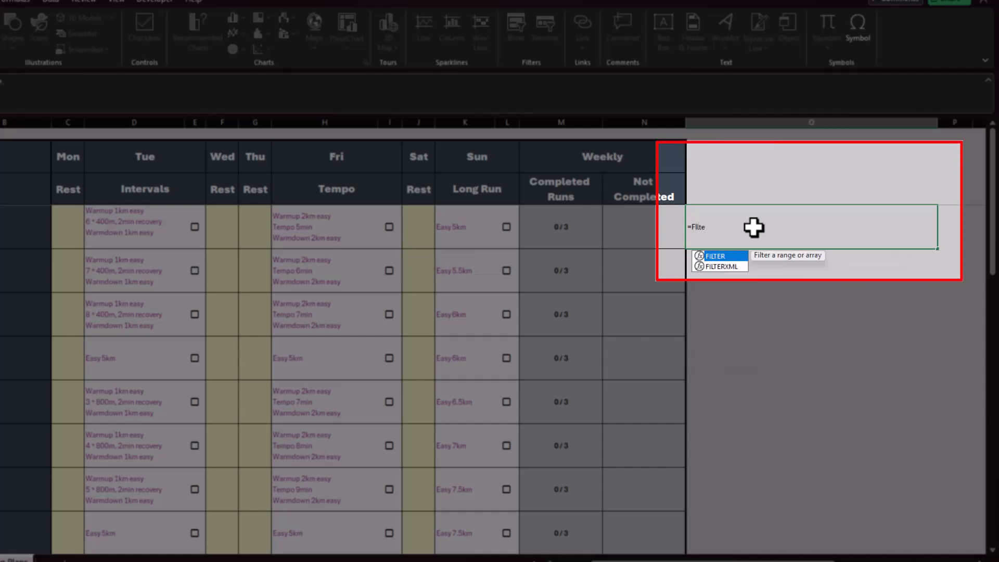
text(ter()
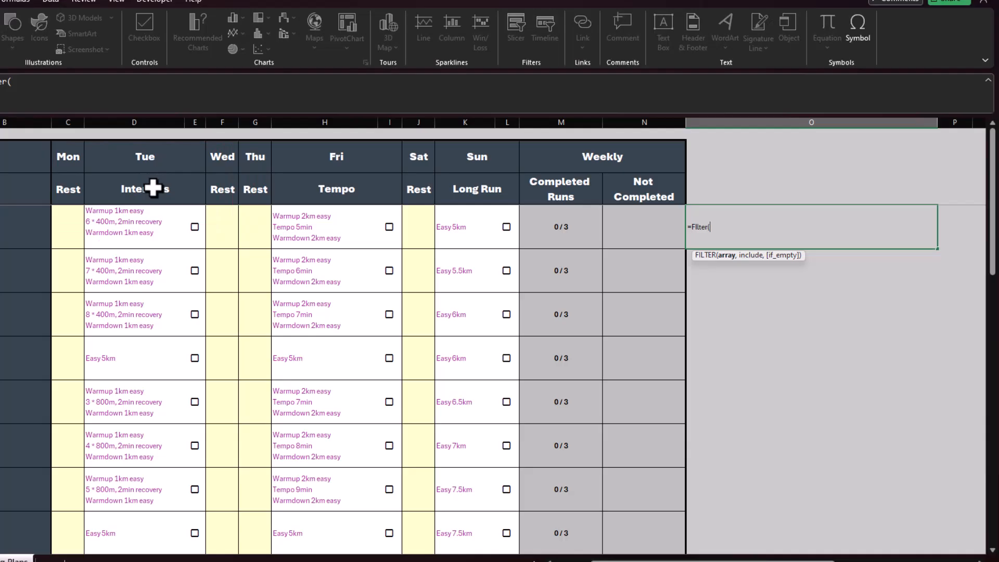
click(153, 188)
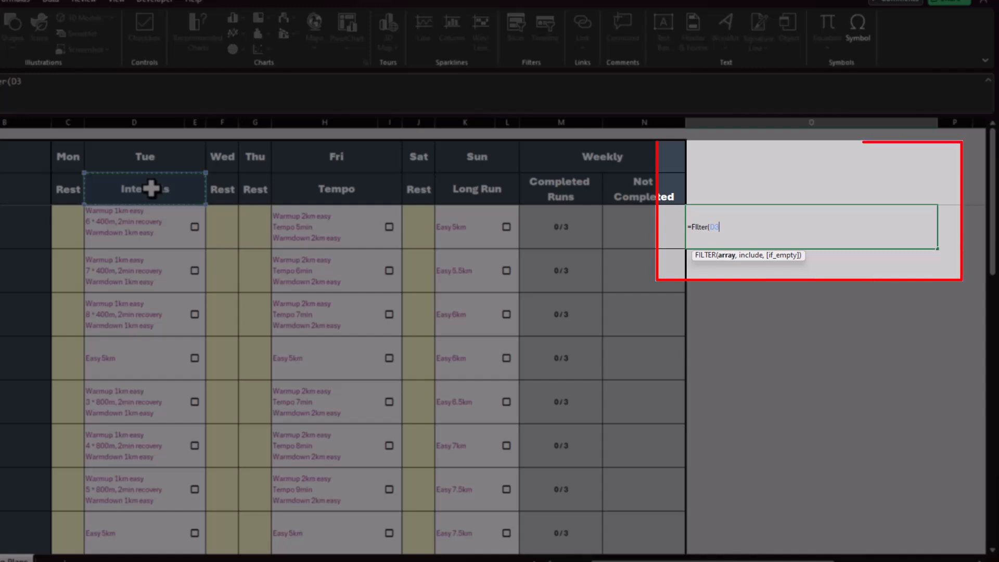
key(F4)
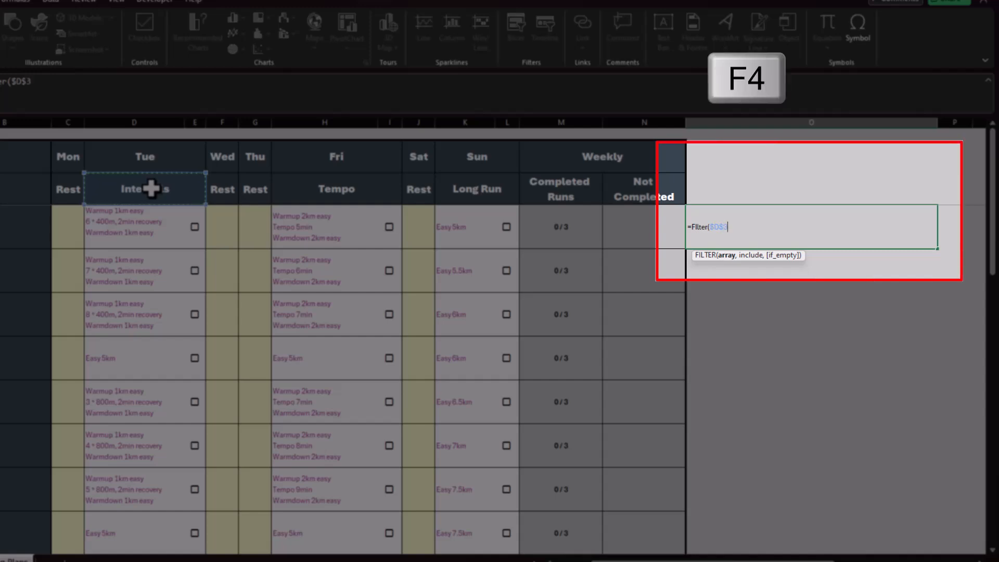
text(,)
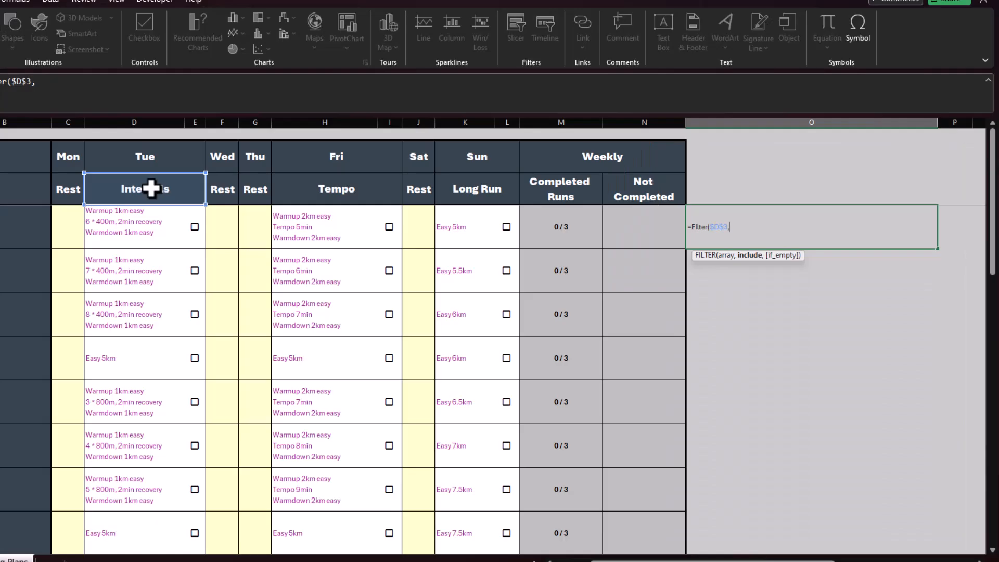
Complete the O4 FILTER formula with the condition E4=FALSE and "" as the empty result, and enter it.
click(194, 241)
text(=False)
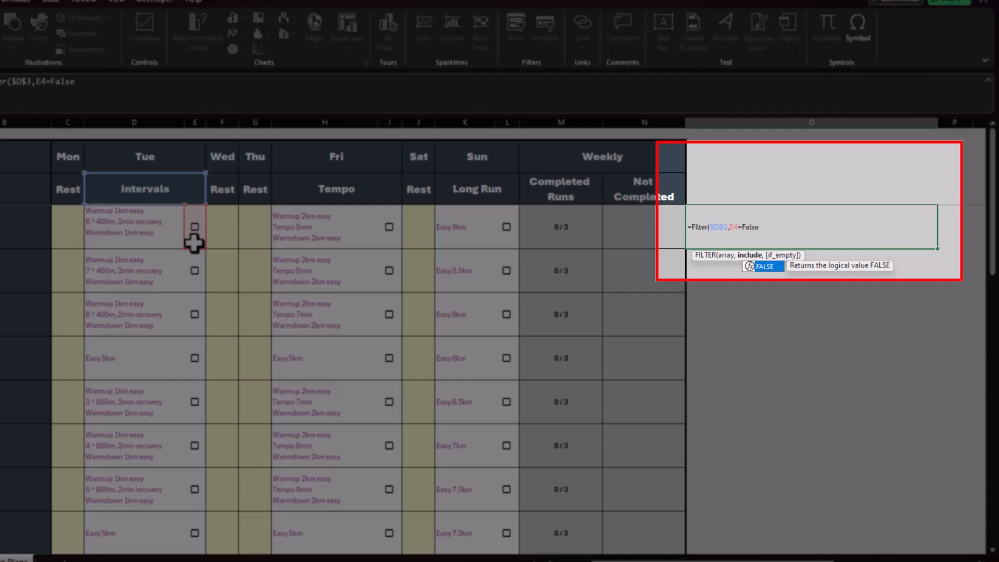
text(,)
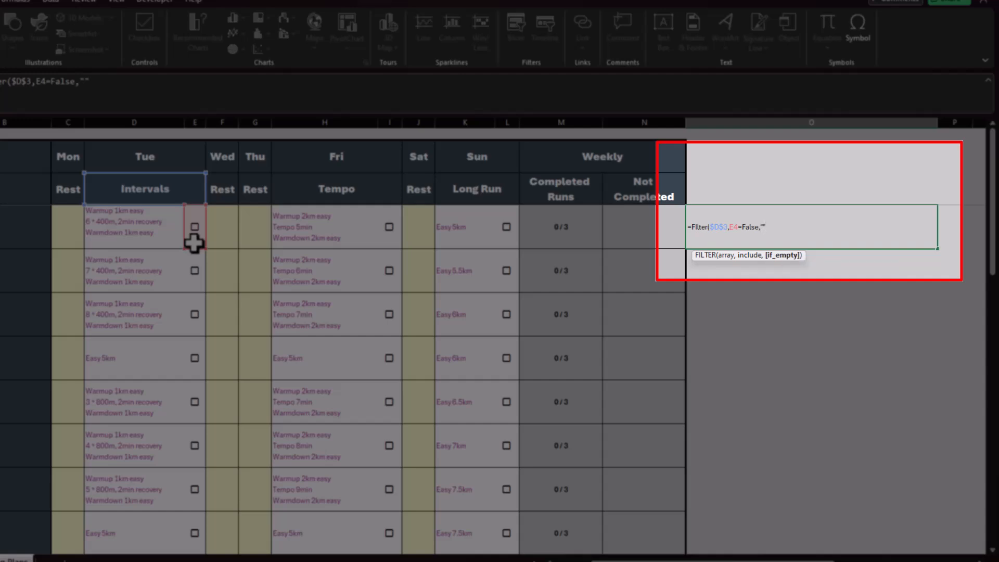
text(""))
key(Return)
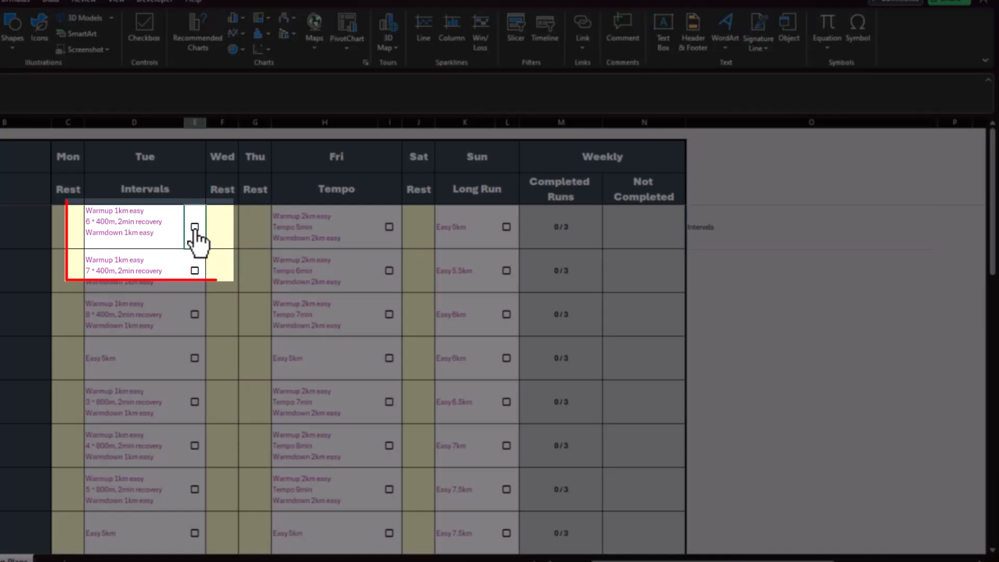
Test the O4 formula by ticking and then clearing the Week 1 Intervals checkbox.
click(195, 227)
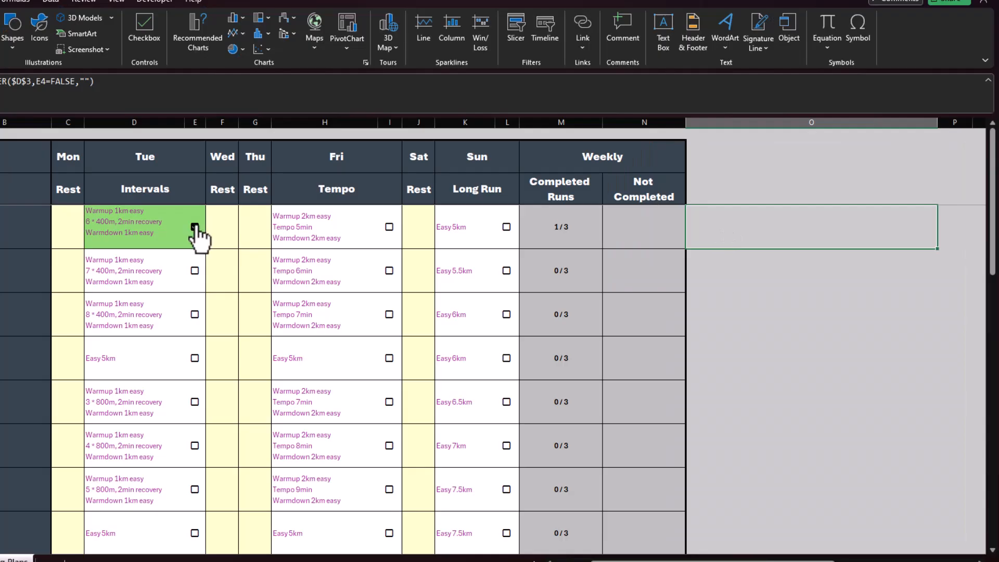
click(194, 227)
Append & and a copy of the FILTER($D$3,E4=FALSE,"") expression to the end of the O4 formula.
click(755, 238)
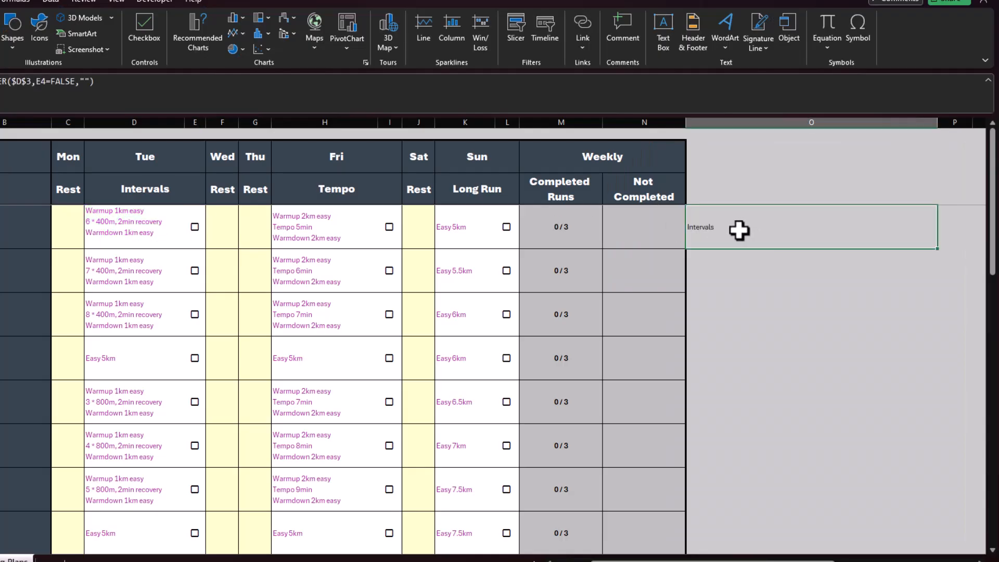
click(147, 86)
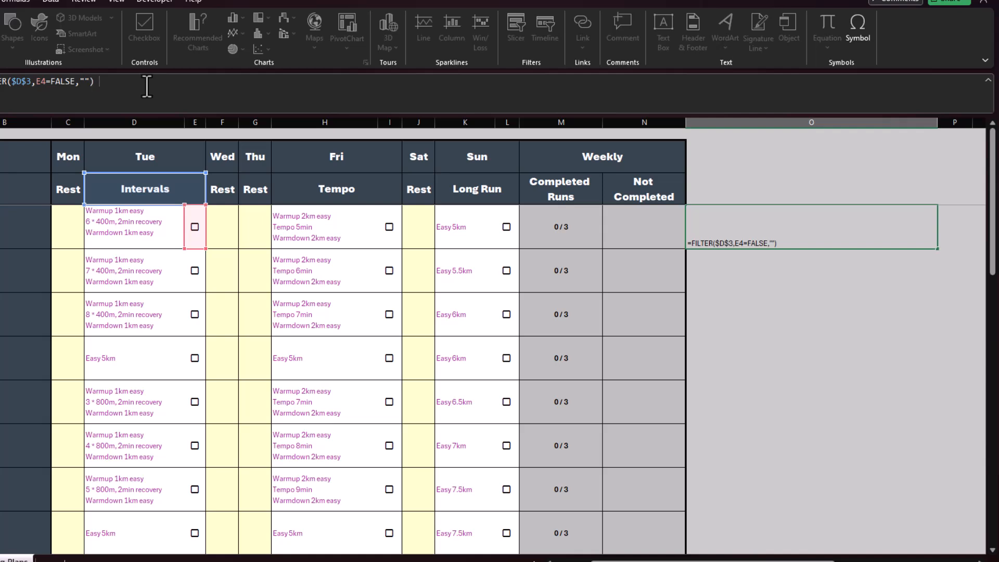
text(&)
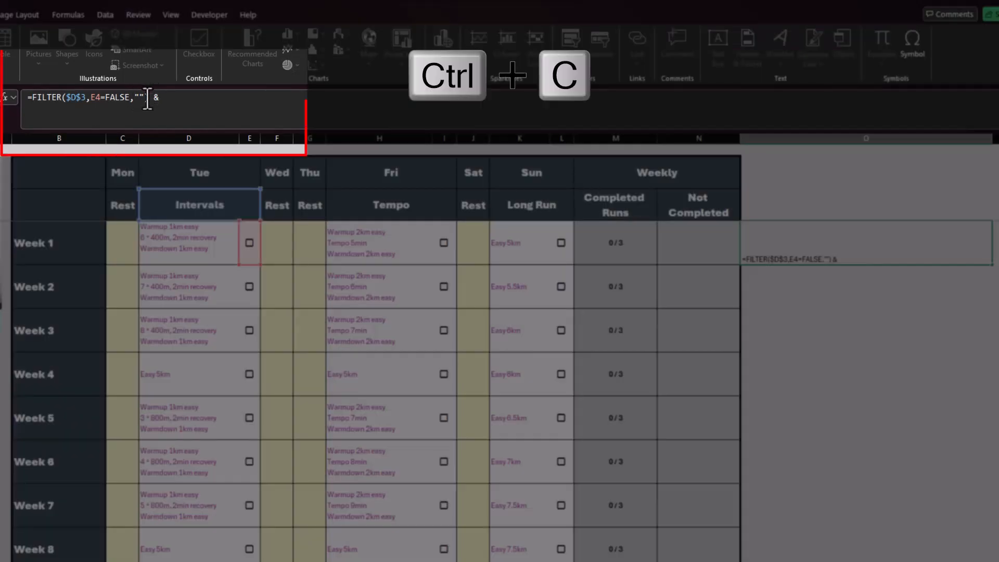
drag(150, 98, 32, 103)
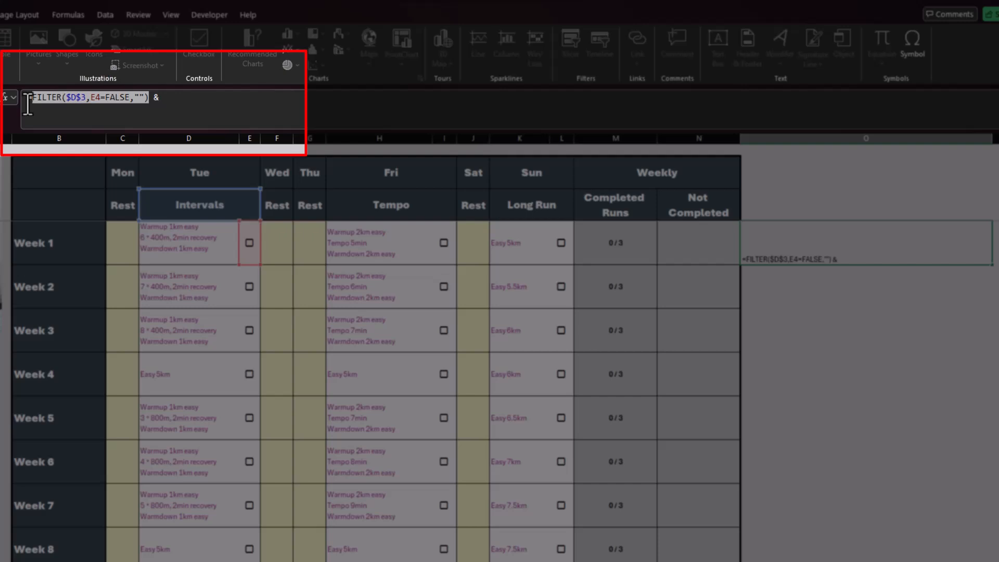
click(178, 105)
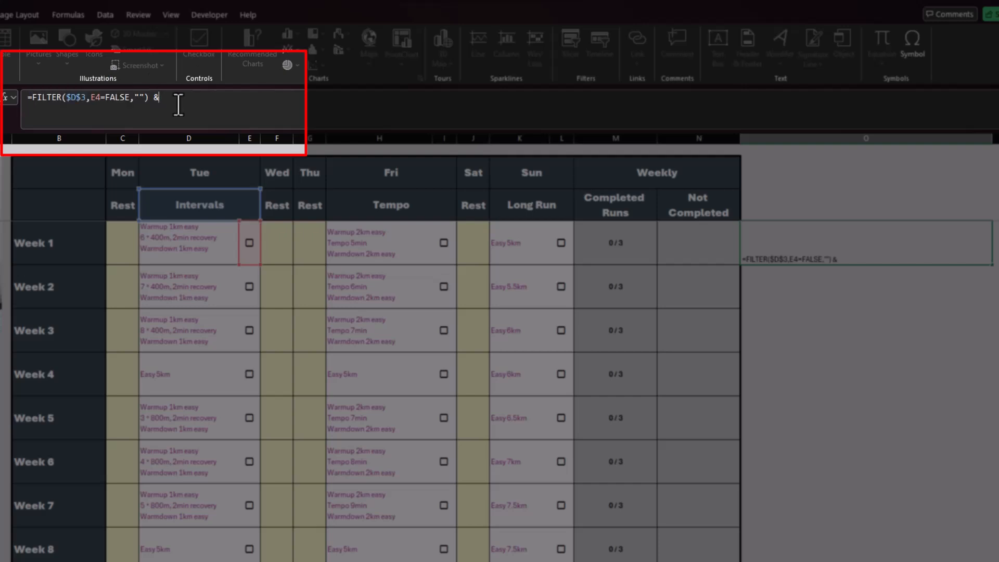
key(ctrl+v)
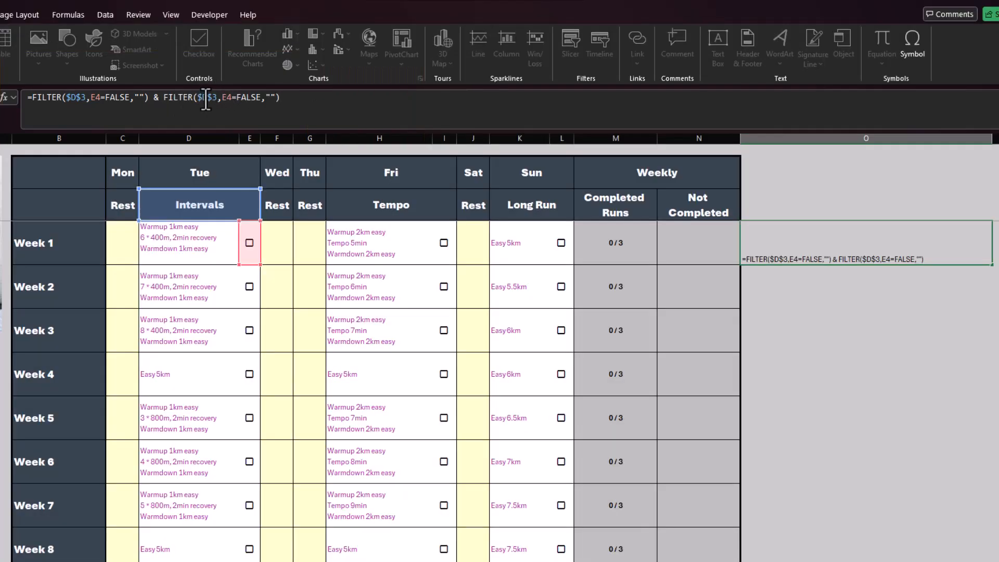
Change the second FILTER in the O4 formula to reference the Tempo header $H$3 with the condition I4=FALSE.
click(206, 99)
key(BackSpace)
text(H)
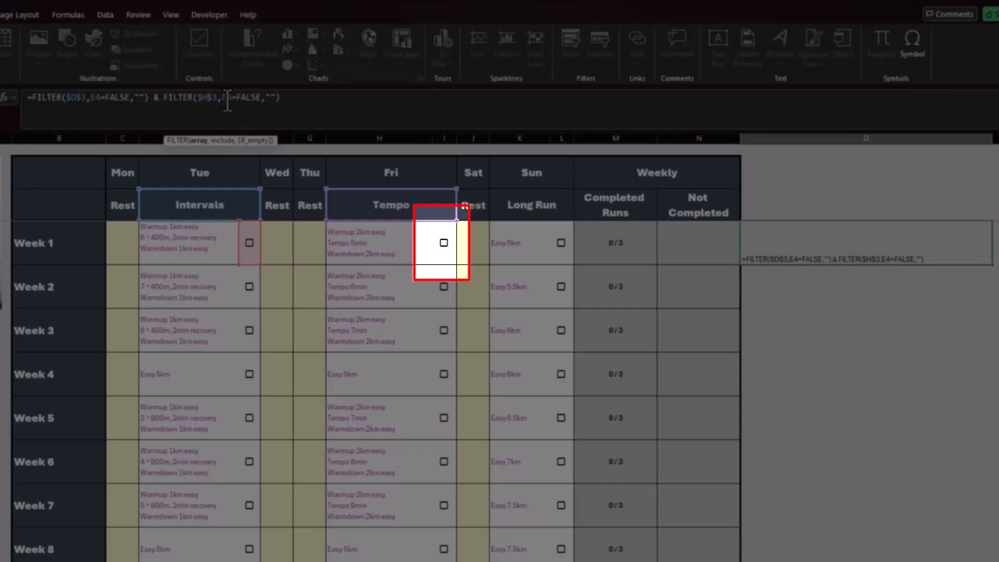
click(227, 99)
key(BackSpace)
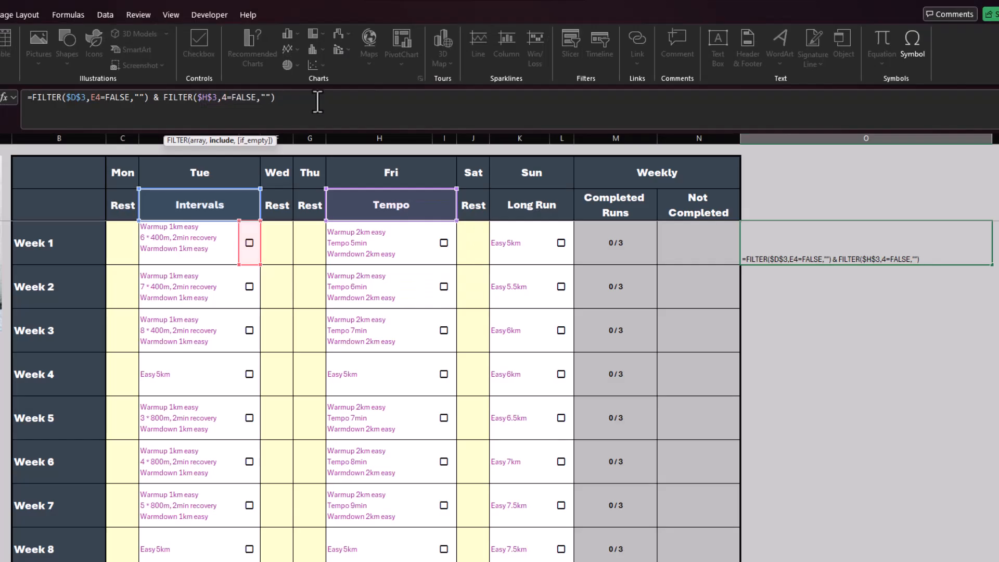
text(I)
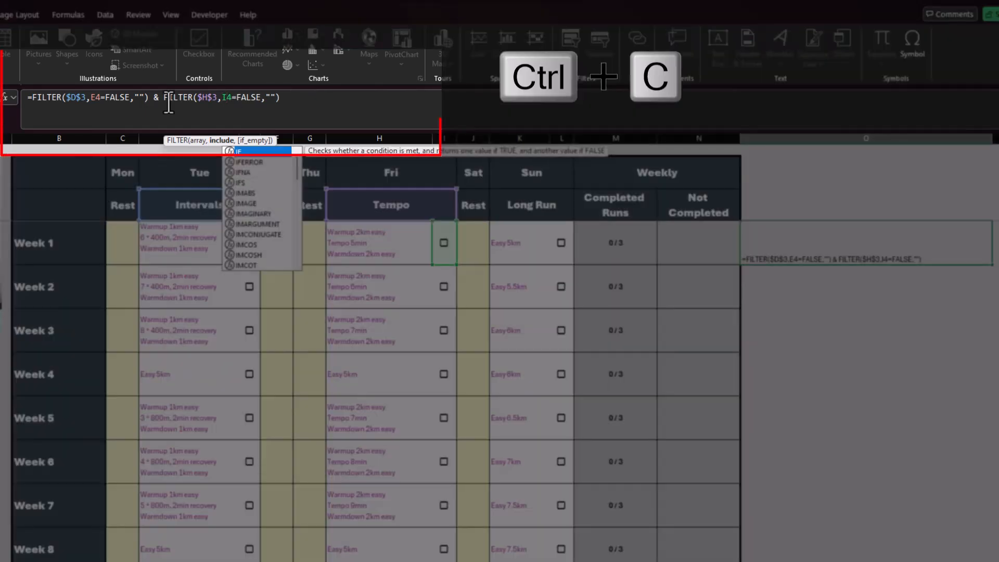
Append & and a copy of FILTER($H$3,I4=FALSE,"") to the O4 formula as a third expression.
drag(163, 99, 313, 100)
key(ctrl+c)
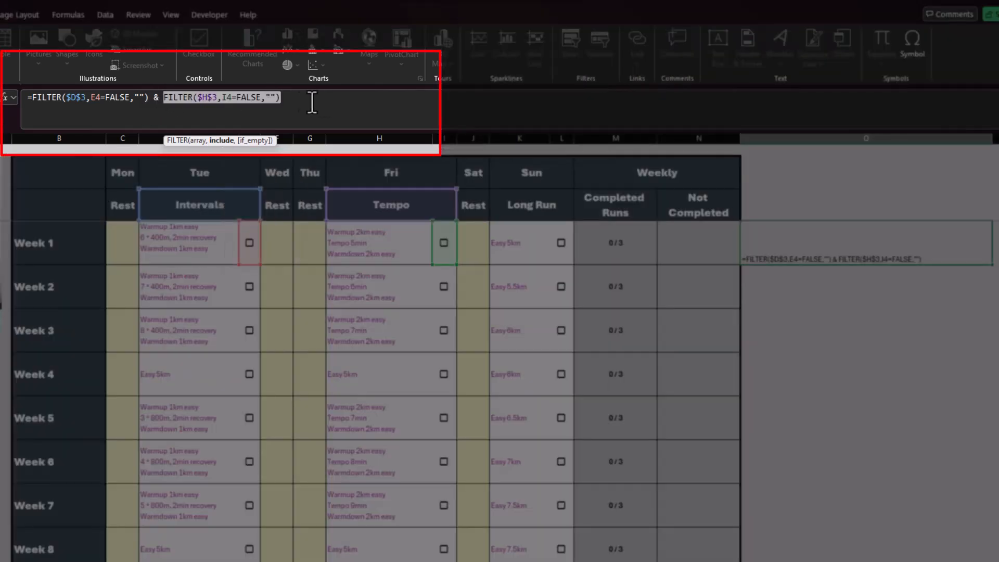
click(340, 104)
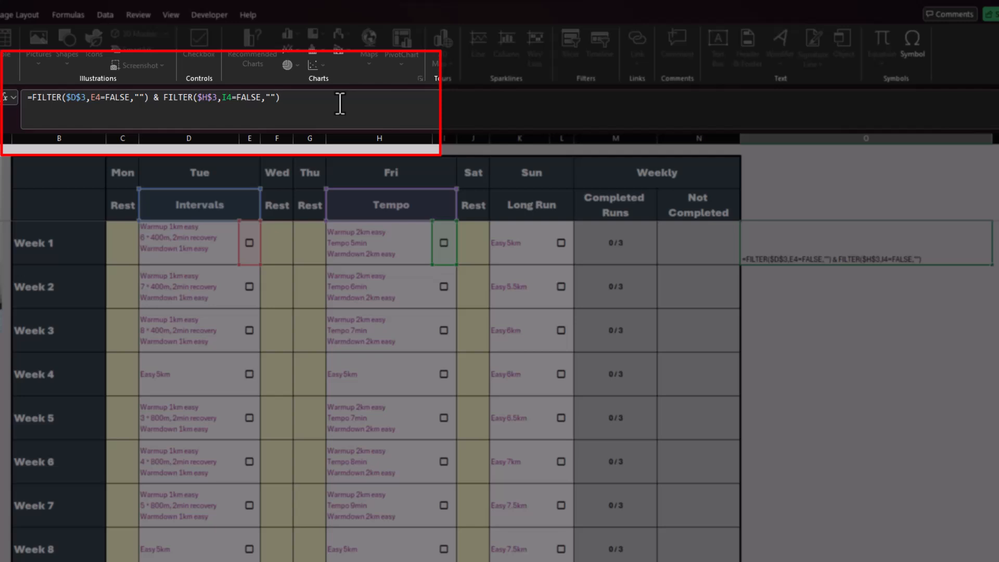
text(&)
key(ctrl+v)
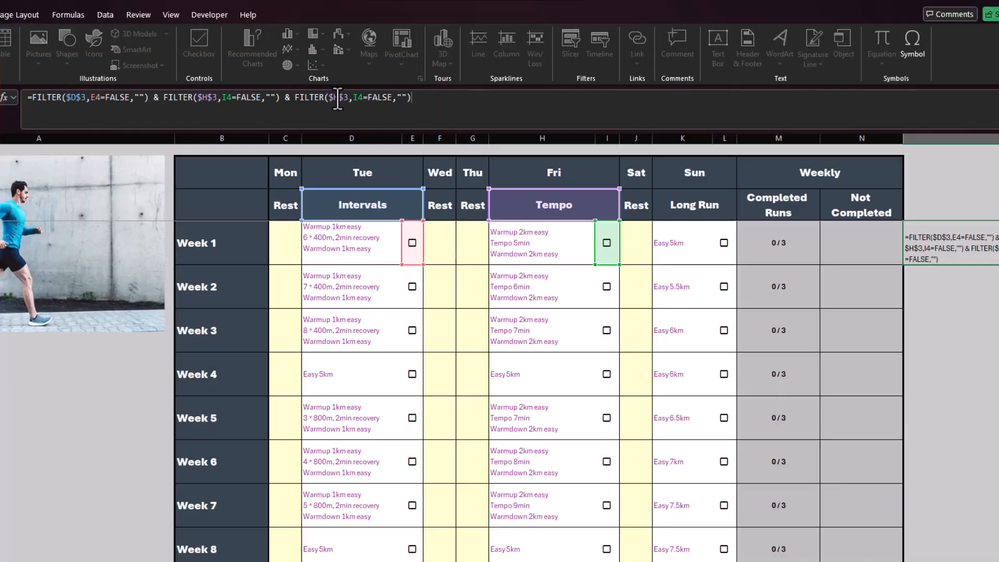
Change the third FILTER in O4 to reference the Long Run header $K$3 with the condition L4=FALSE, and enter the formula.
click(340, 98)
key(BackSpace)
text(K)
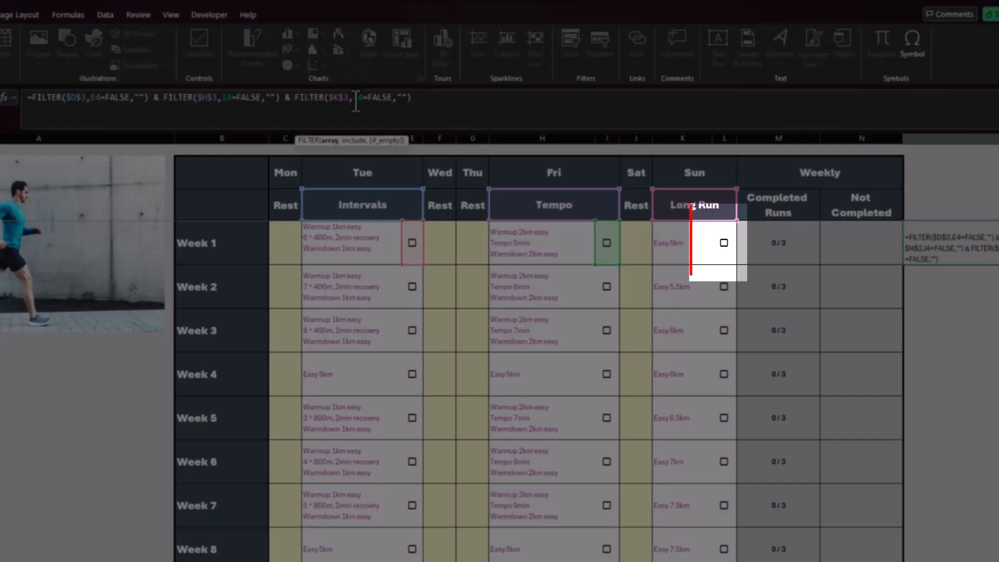
click(357, 98)
key(BackSpace)
text(L4=FALSE,")
key(Return)
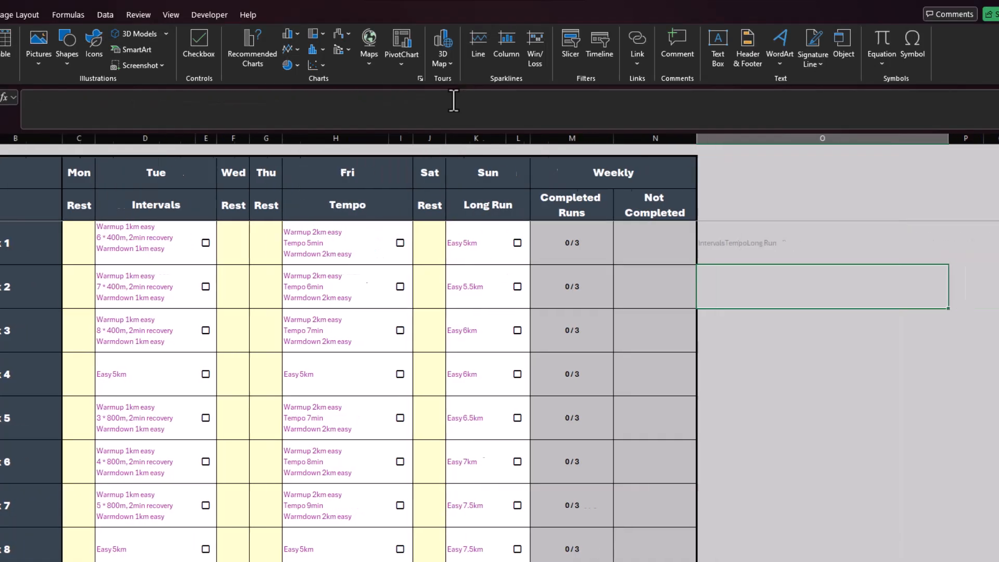
key(Up)
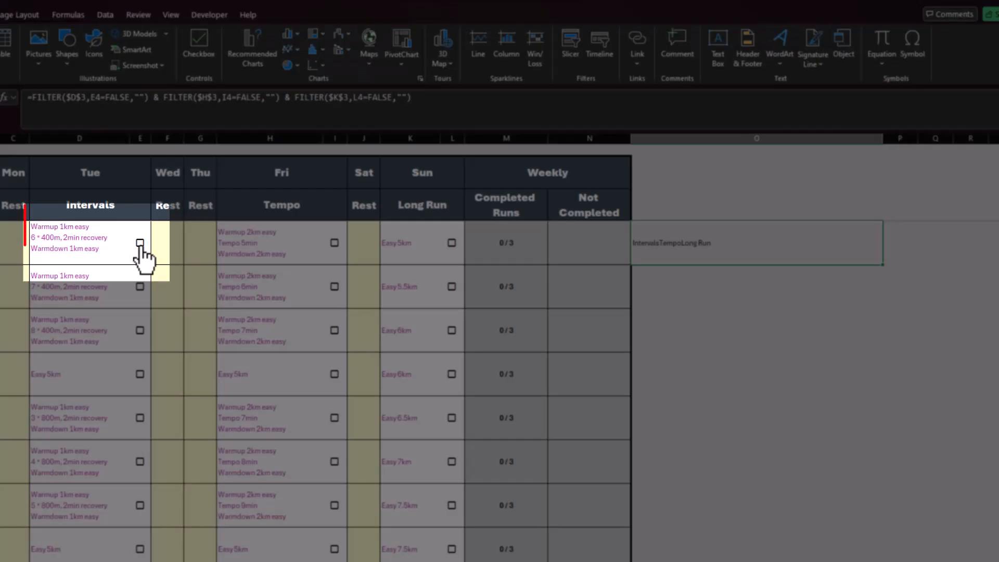
Check the three-part O4 formula by ticking and then clearing the Week 1 Intervals checkbox.
click(140, 243)
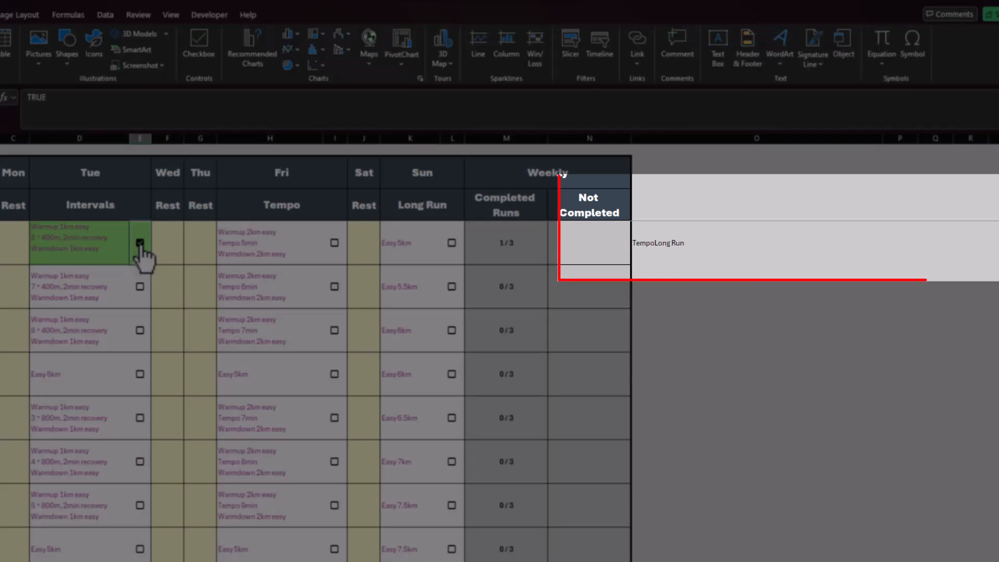
click(139, 243)
Insert CHAR(10) & before the Tempo FILTER in the O4 formula to add a line break.
click(670, 241)
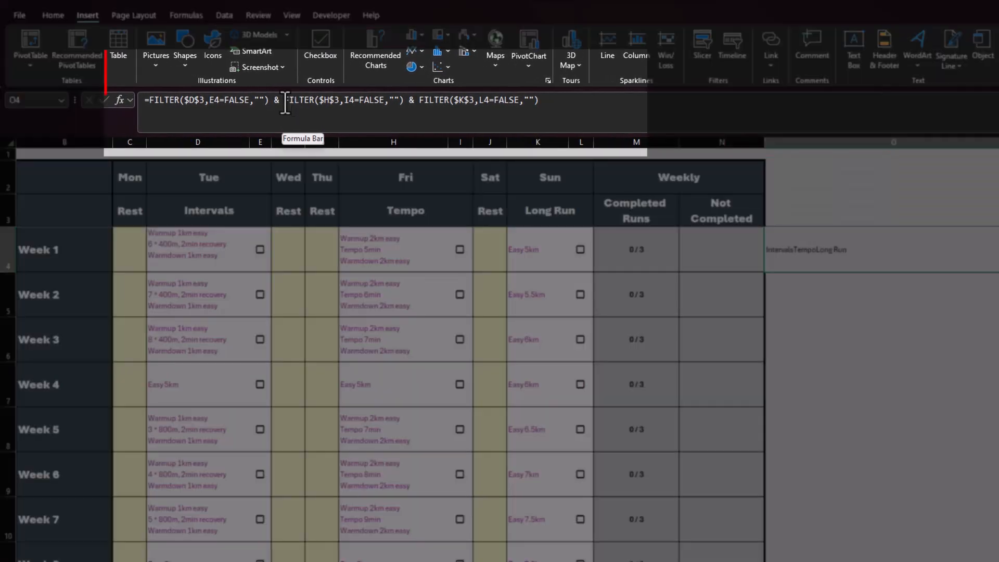
click(281, 100)
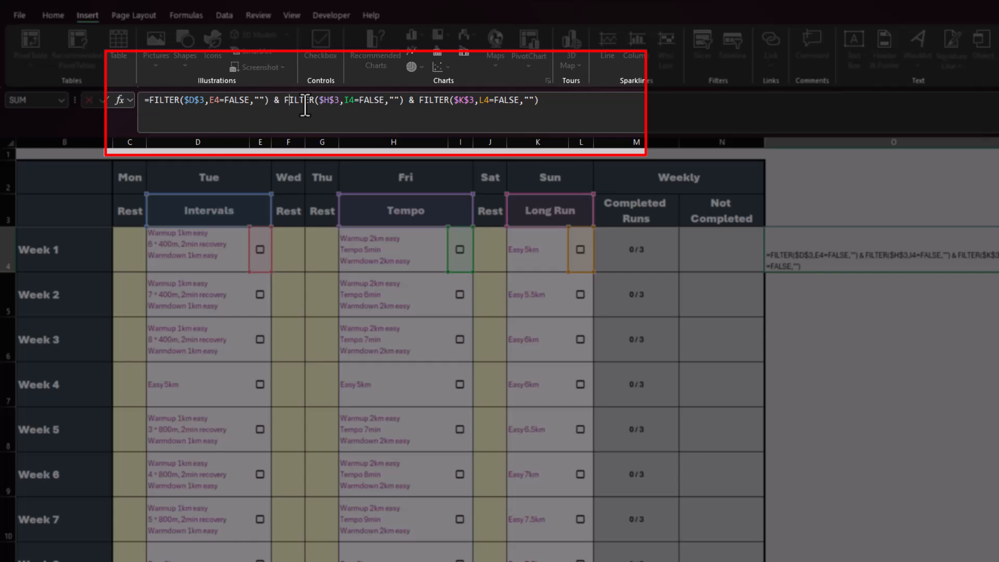
text(CH)
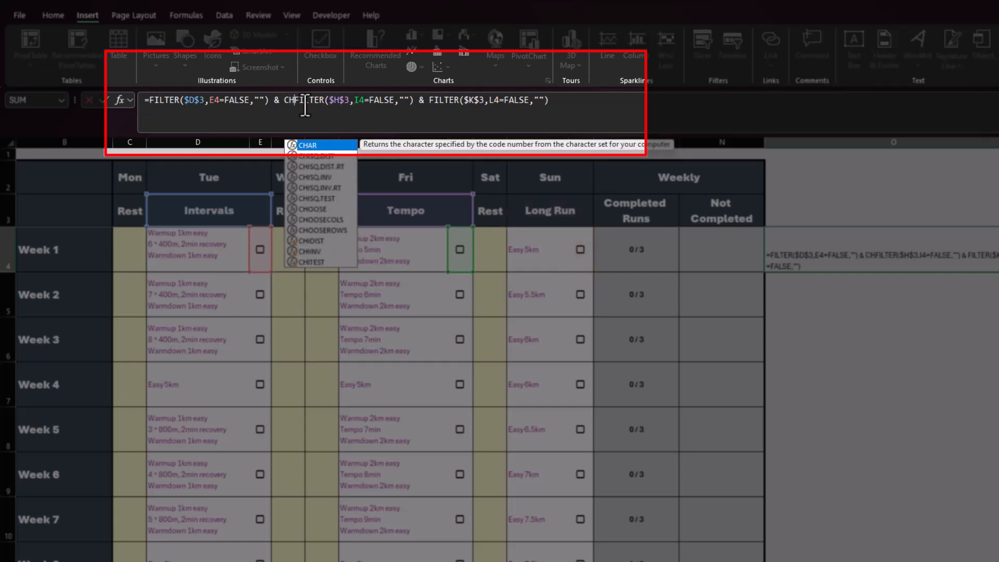
text(AR)
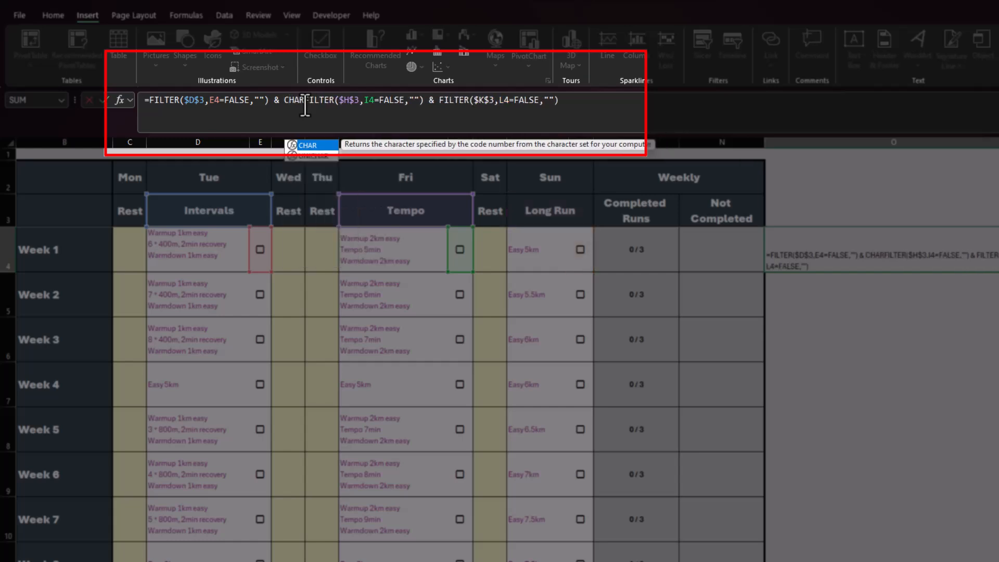
text((10)
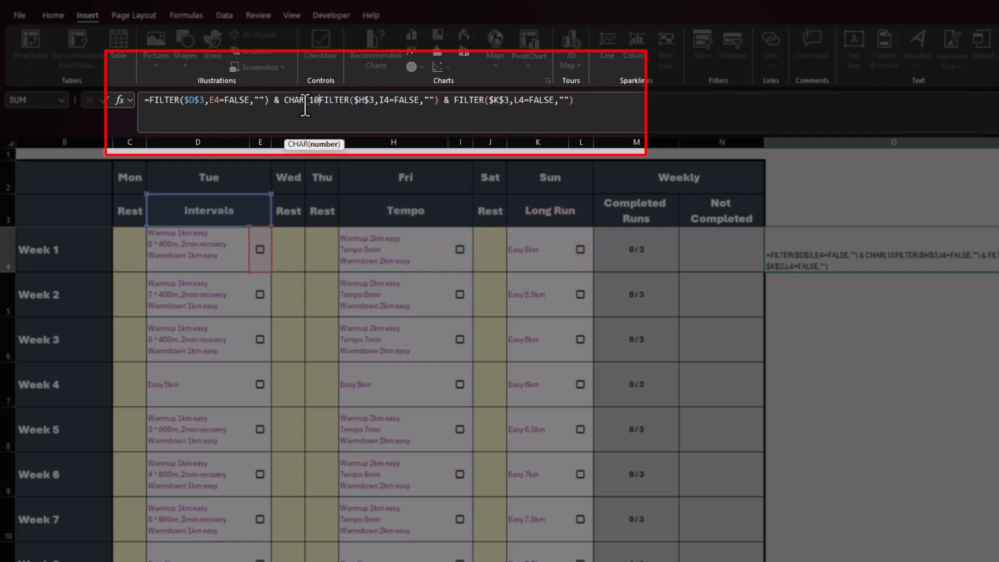
text() &)
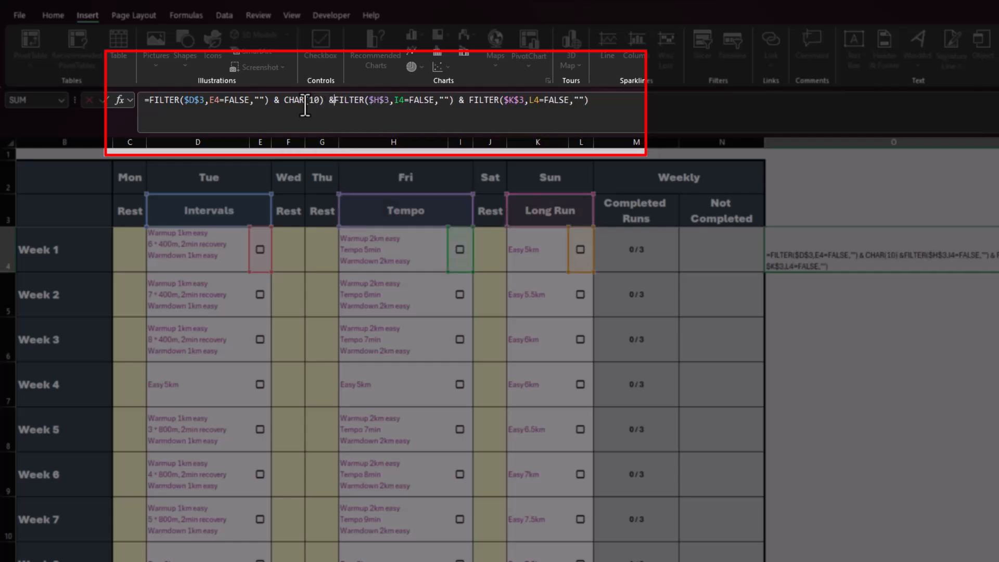
Insert CHAR(10)& before the Long Run FILTER in the O4 formula and enter it.
click(469, 99)
text(CHAR)
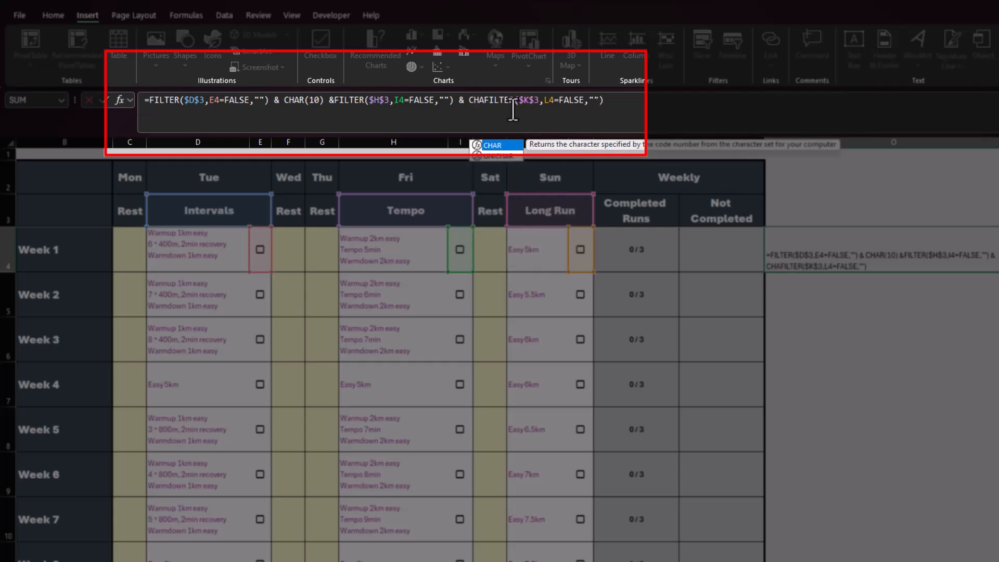
key(BackSpace)
text((10)
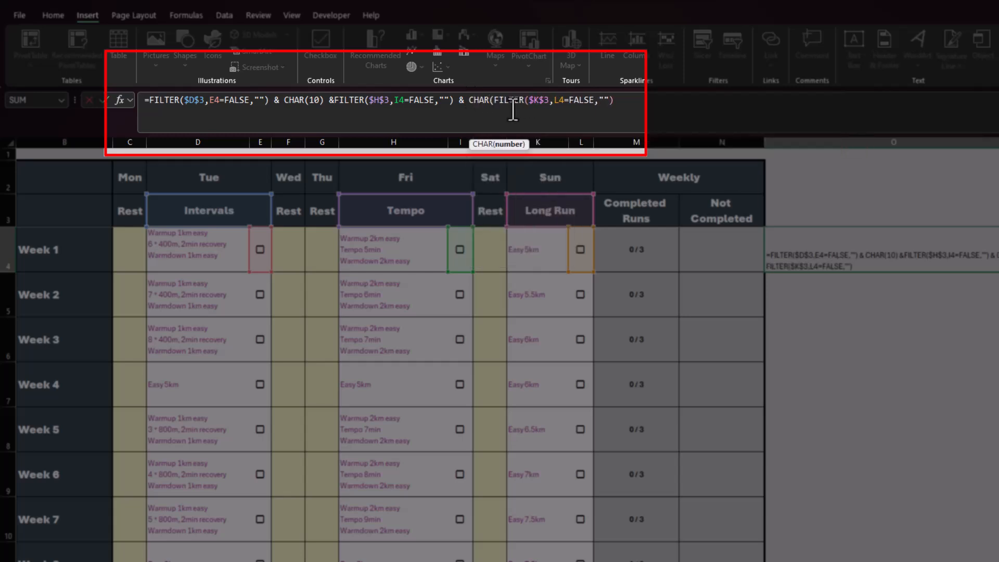
text()&)
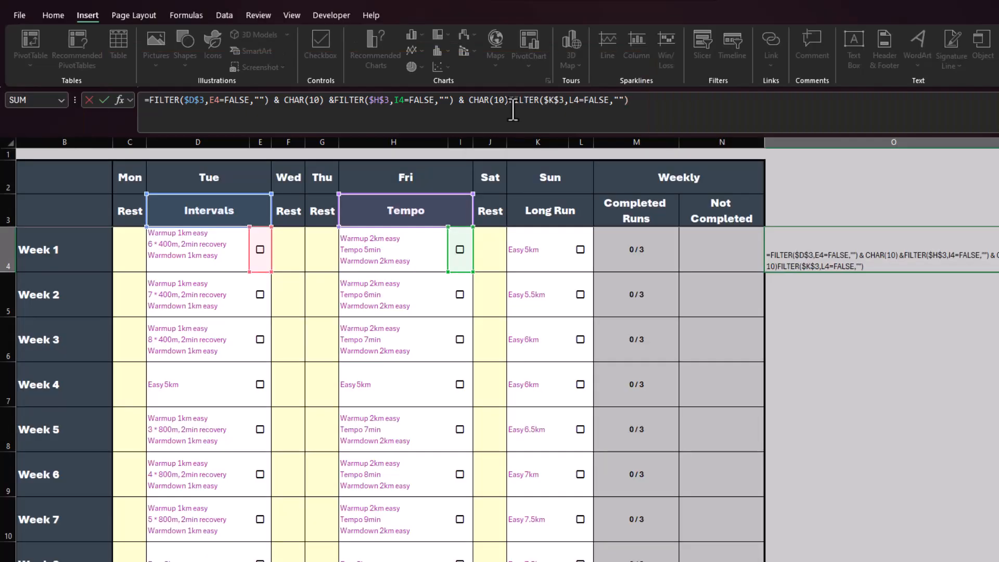
key(ctrl+Return)
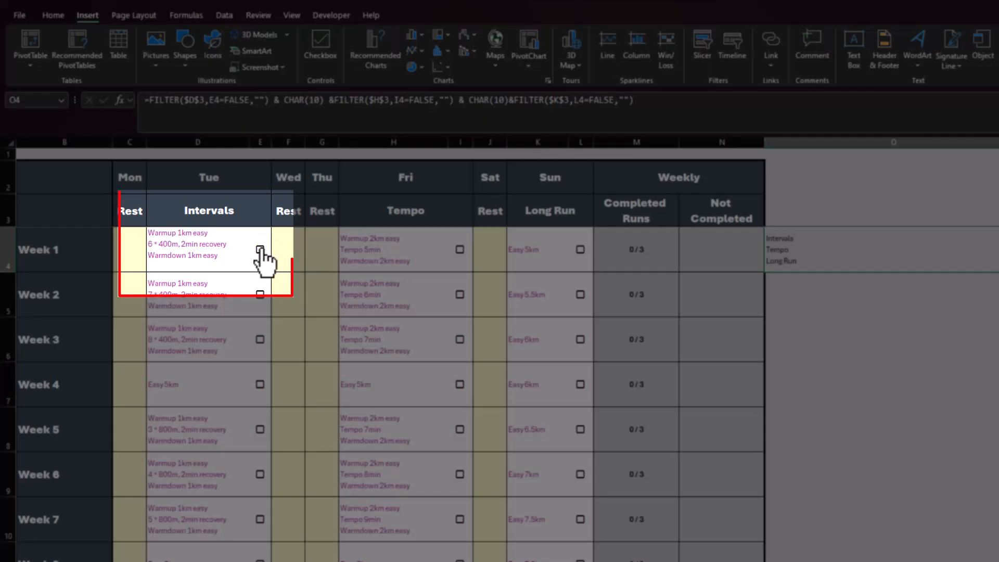
Test the line-separated O4 list by ticking and then clearing the Week 1 Intervals checkbox.
click(259, 249)
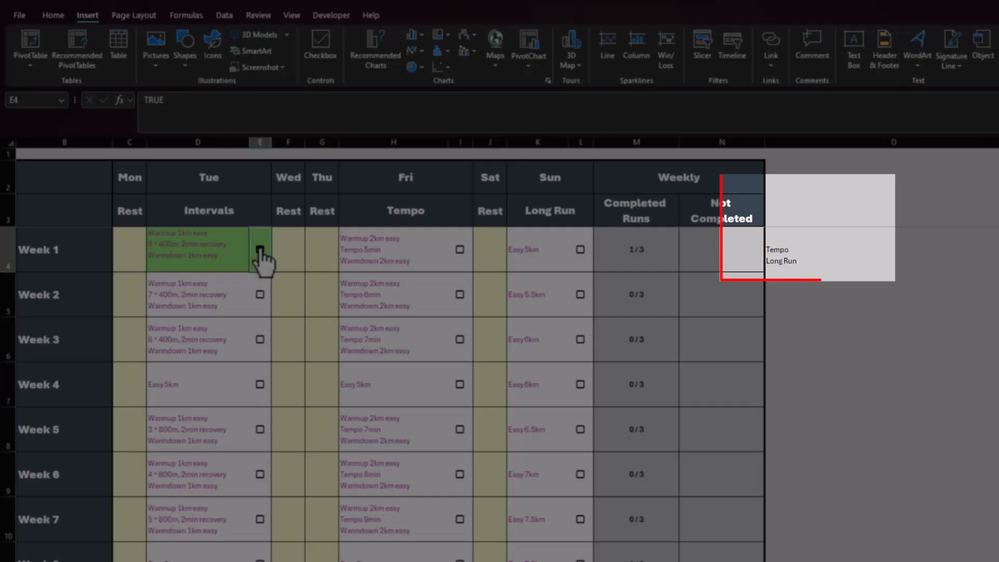
click(260, 249)
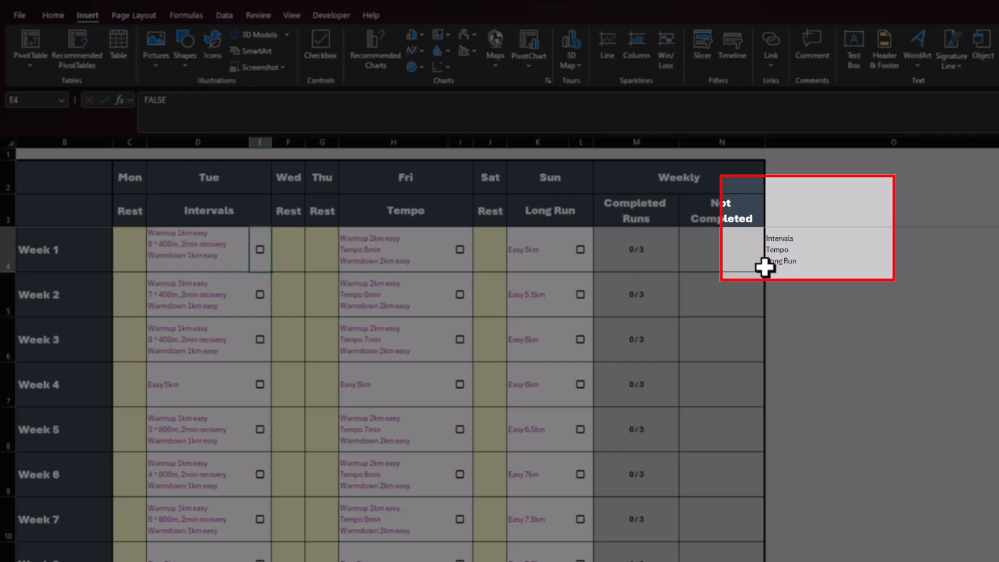
click(727, 250)
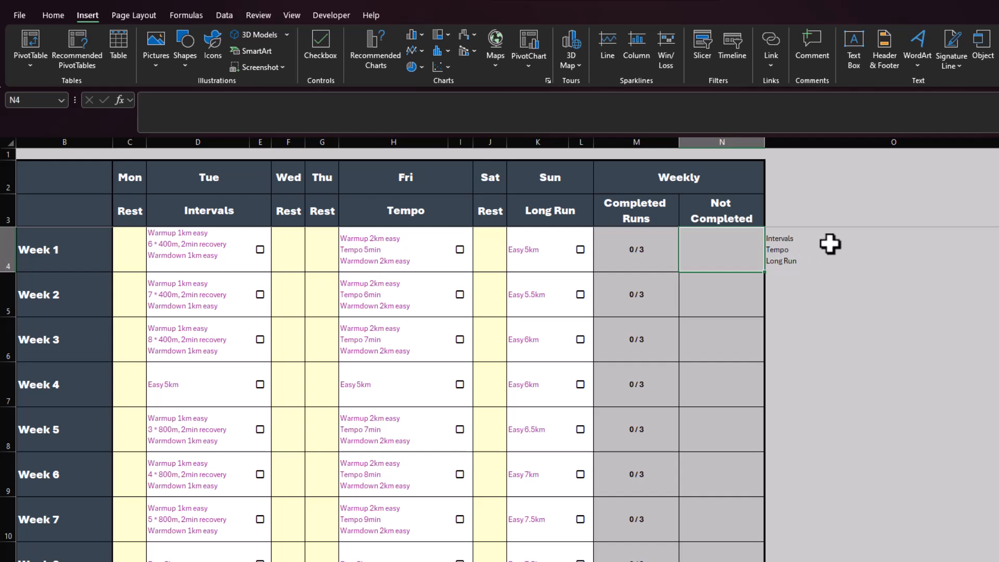
Enter three thumbs up emojis in cell O5.
click(844, 295)
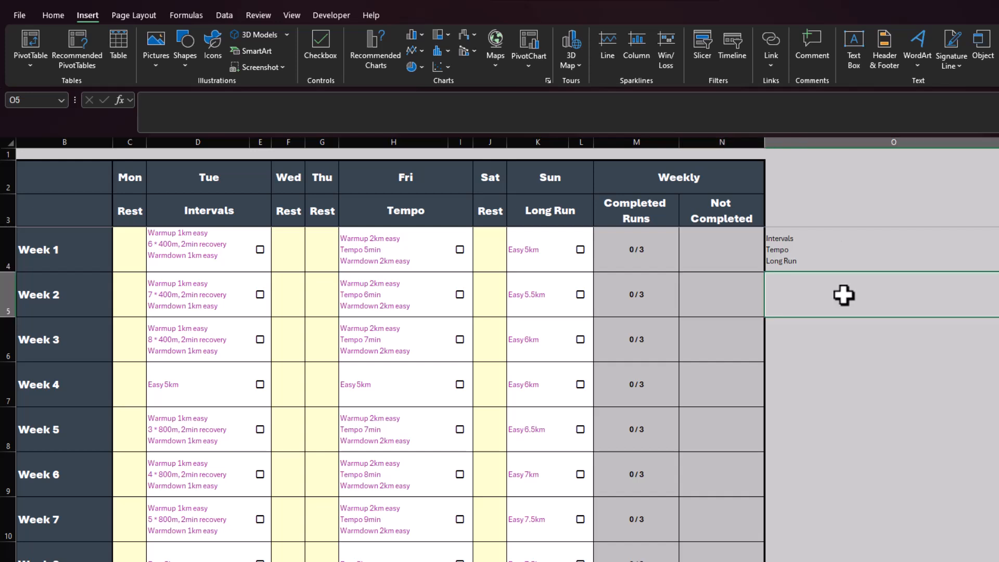
key(super+period)
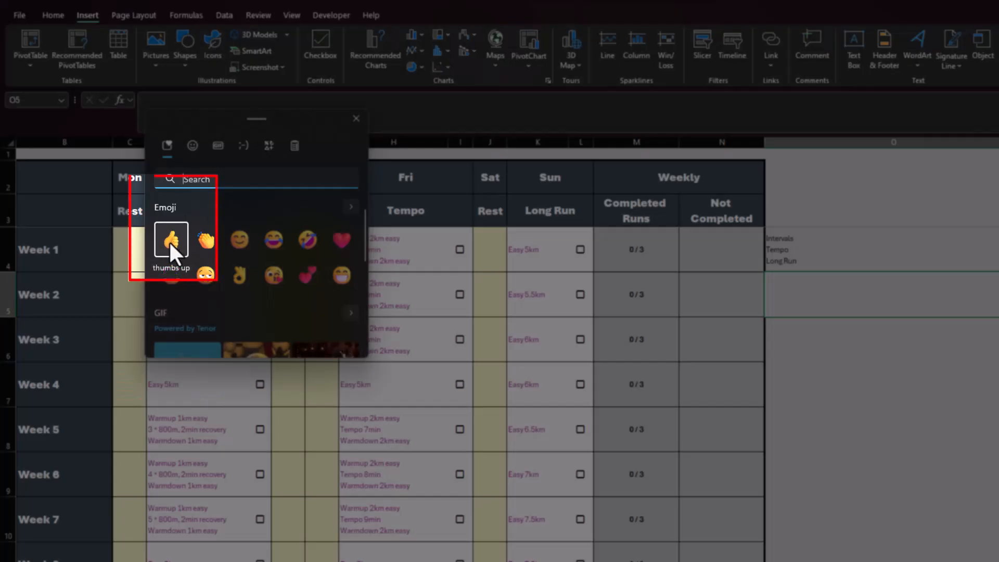
click(169, 240)
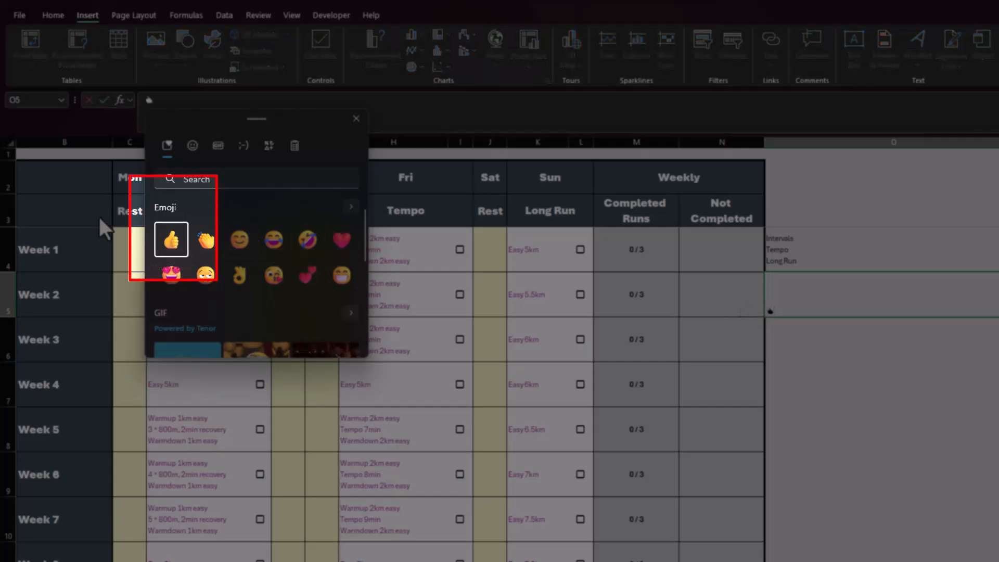
click(170, 240)
click(168, 240)
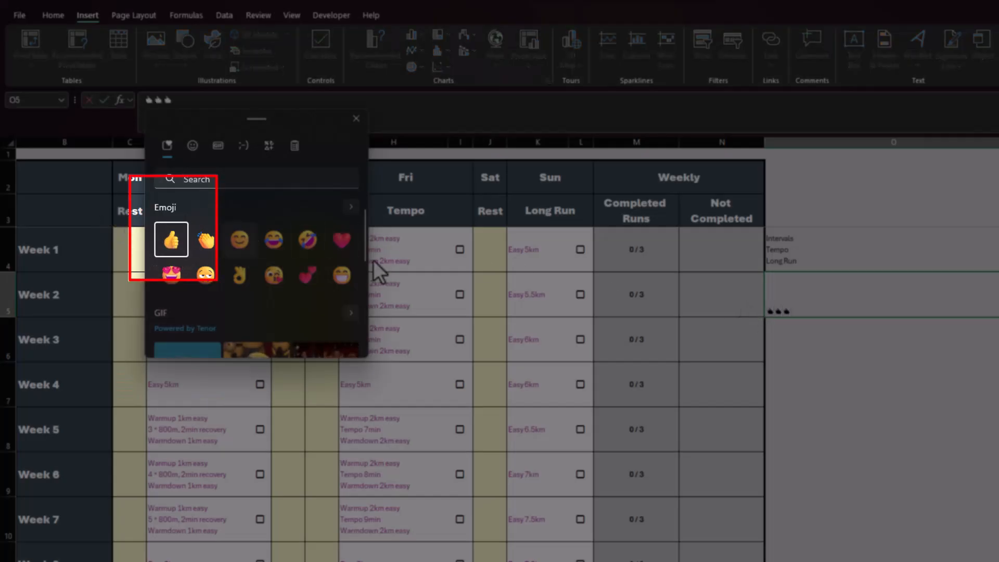
click(857, 358)
click(838, 316)
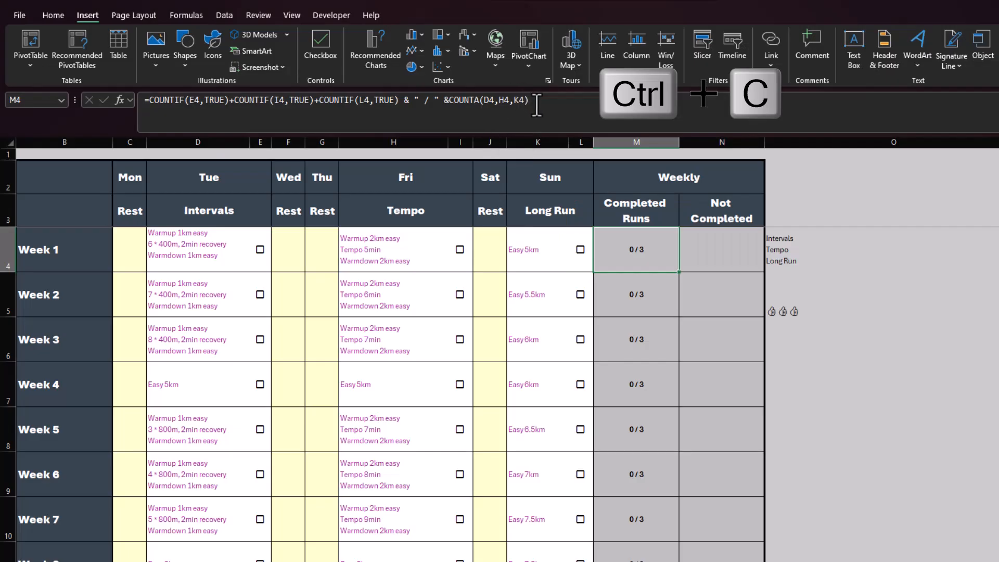
Start an IF formula in N4 and paste the M4 formula, without its equals sign, as the logical test.
drag(535, 101, 158, 111)
key(ctrl+c)
key(Escape)
key(Right)
click(164, 102)
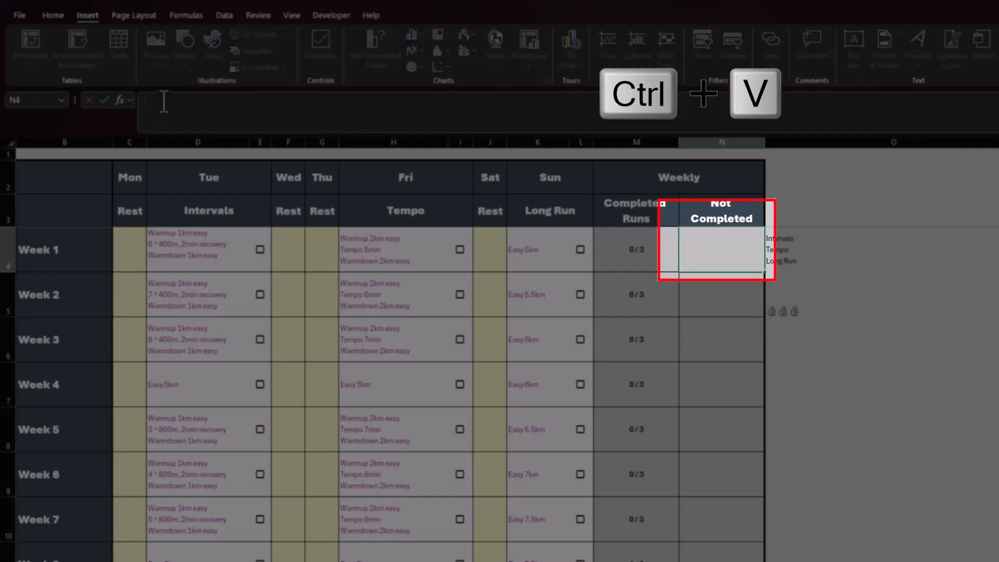
text(=IF)
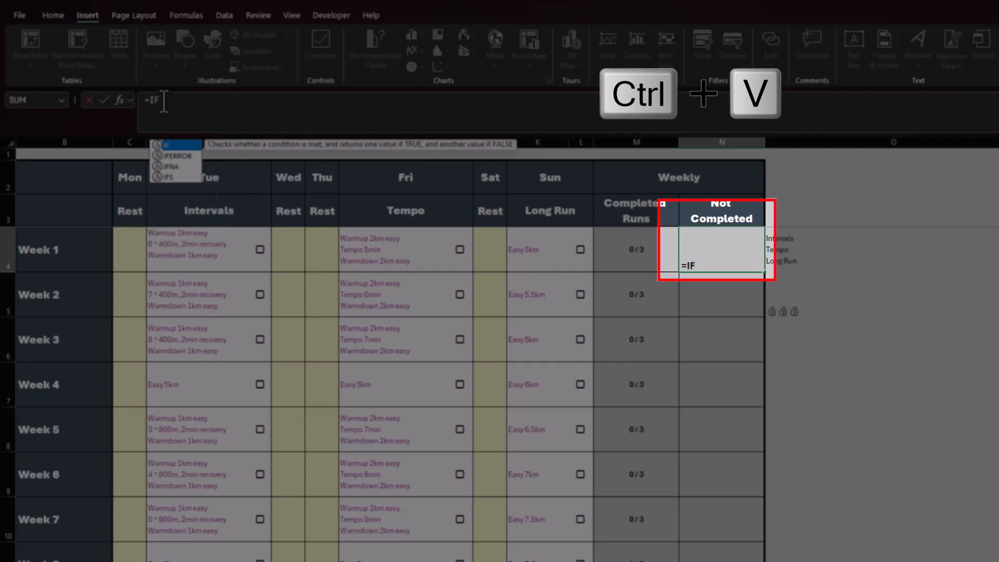
text(()
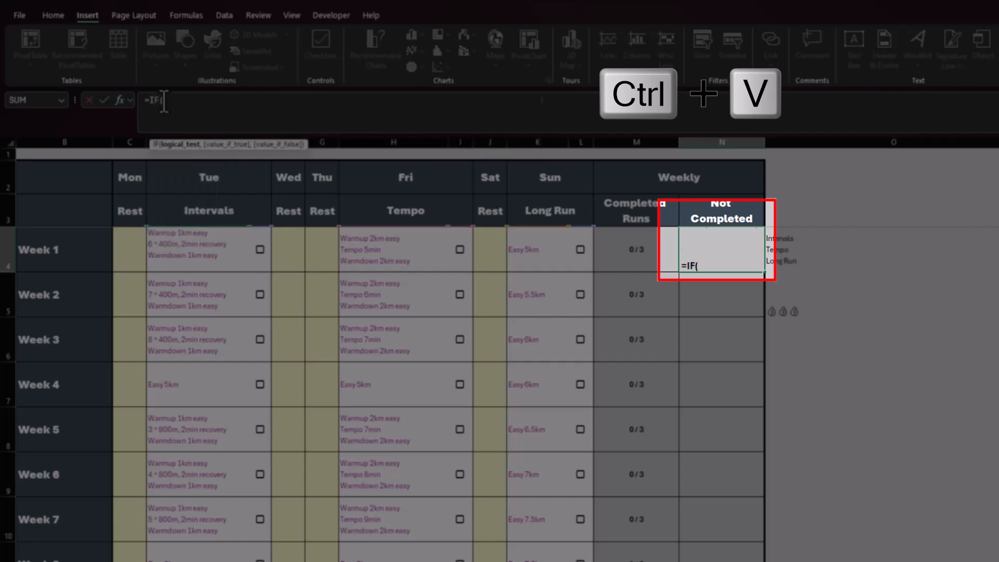
key(ctrl+v)
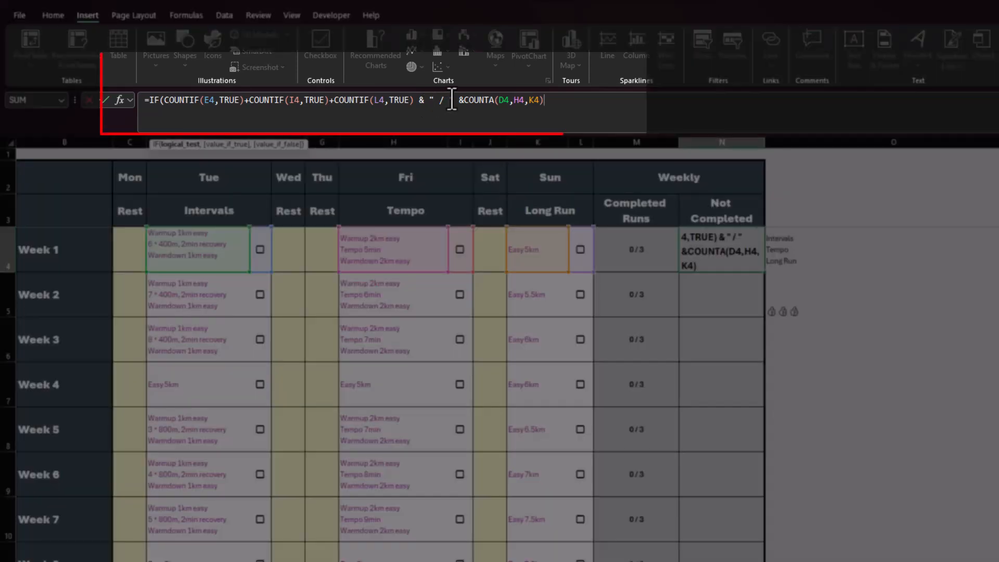
Replace the " / " text join in the N4 test with an equals comparison between the COUNTIF sum and COUNTA(D4,H4,K4).
click(453, 99)
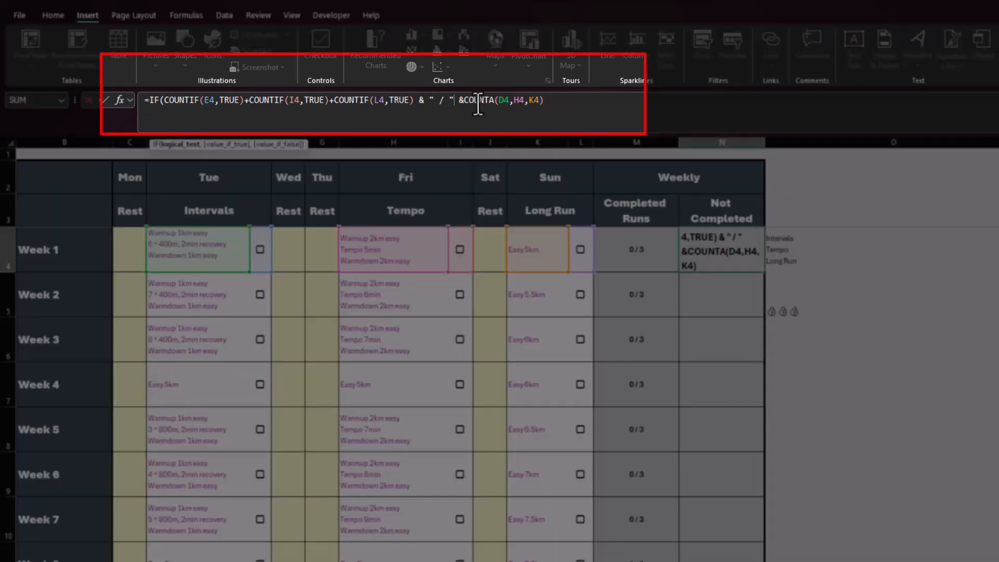
key(BackSpace)
key(BackSpace)
key(BackSpace)
key(BackSpace)
key(BackSpace)
key(BackSpace)
key(BackSpace)
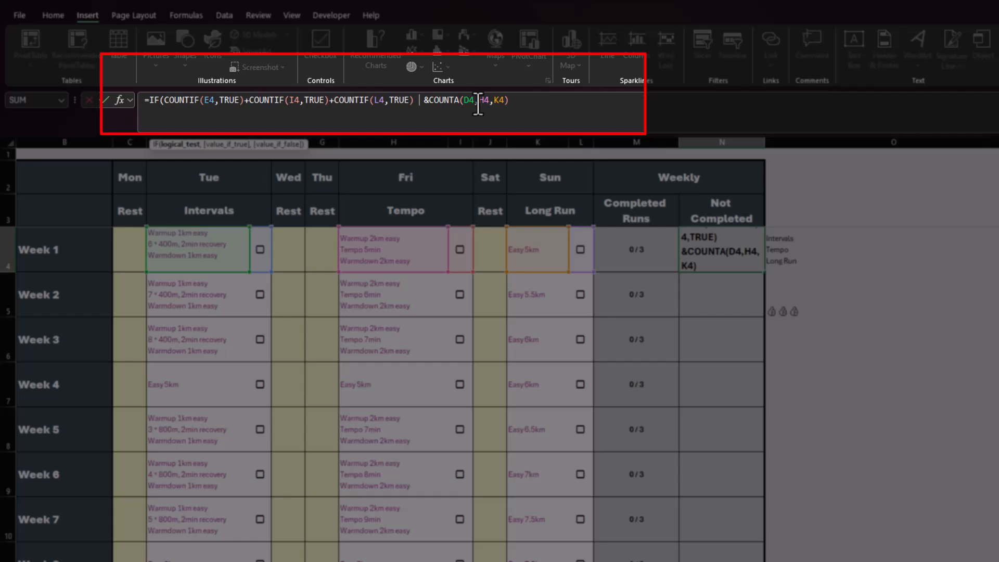
text(= )
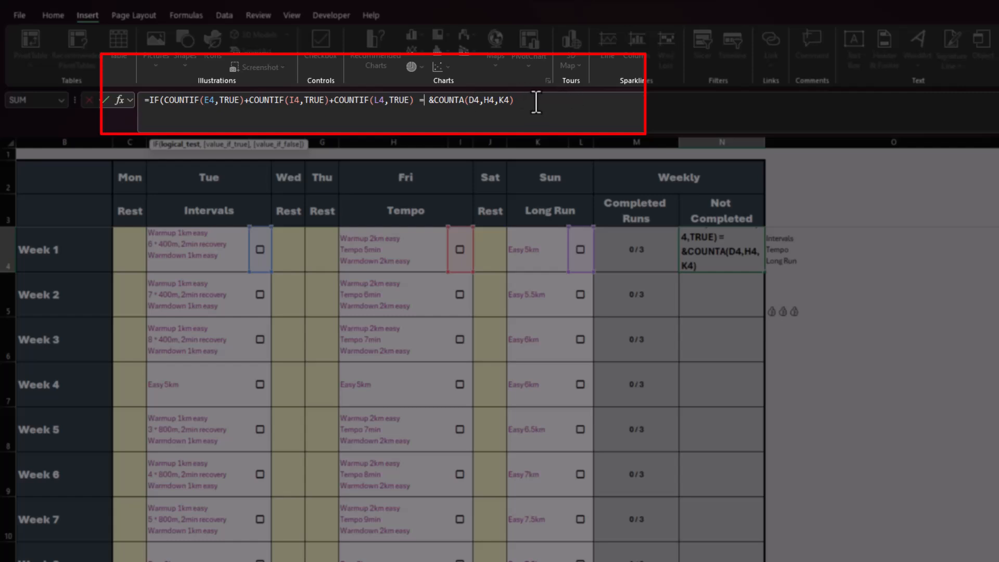
Finish the N4 IF formula with "Great Job all done" as the true result and "" as the false result.
text(,)
text("Great Job all do ne",)
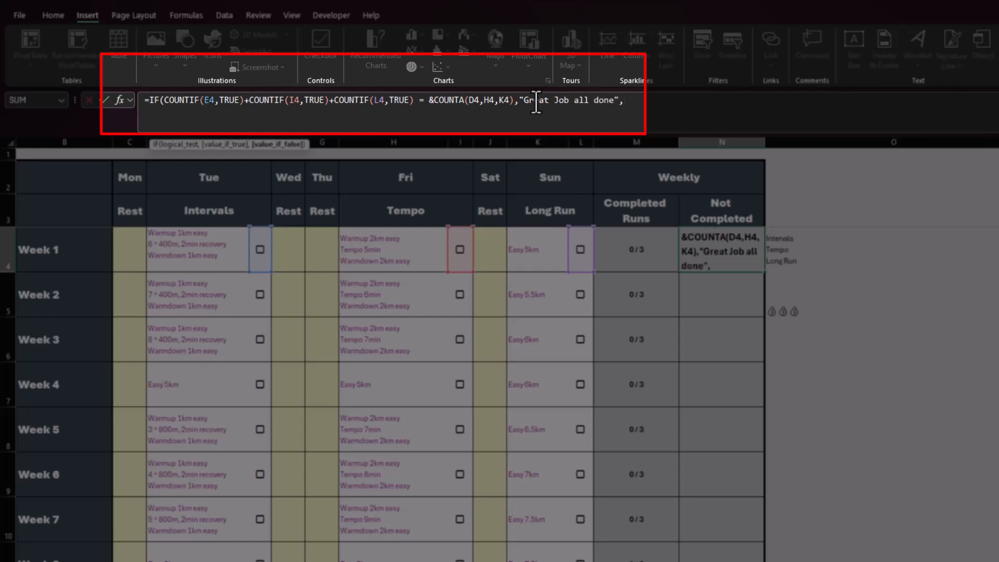
text(""))
key(ctrl+Return)
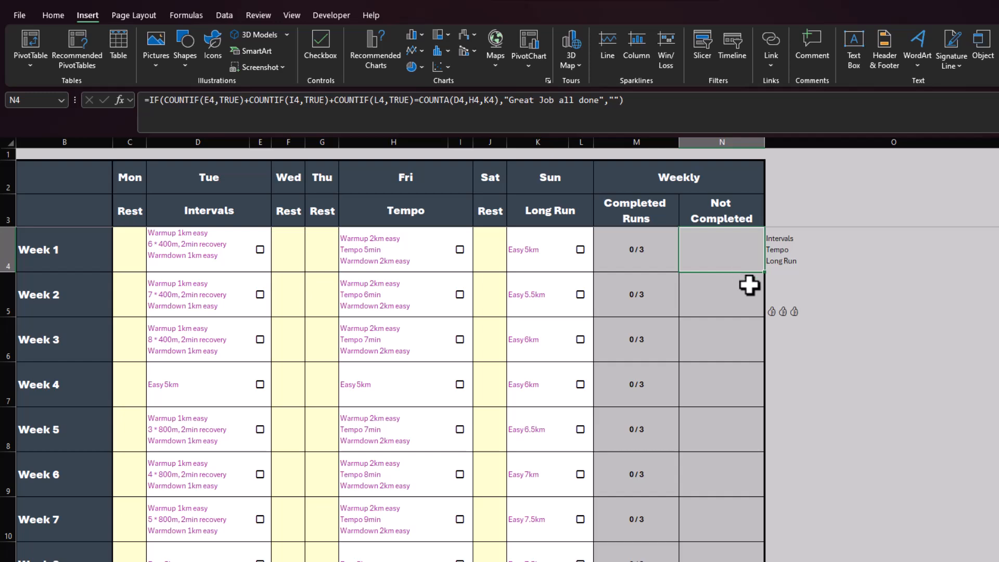
Copy the three thumbs up emojis from O5 and add them after "Great Job all done" in the N4 formula.
click(830, 338)
key(Up)
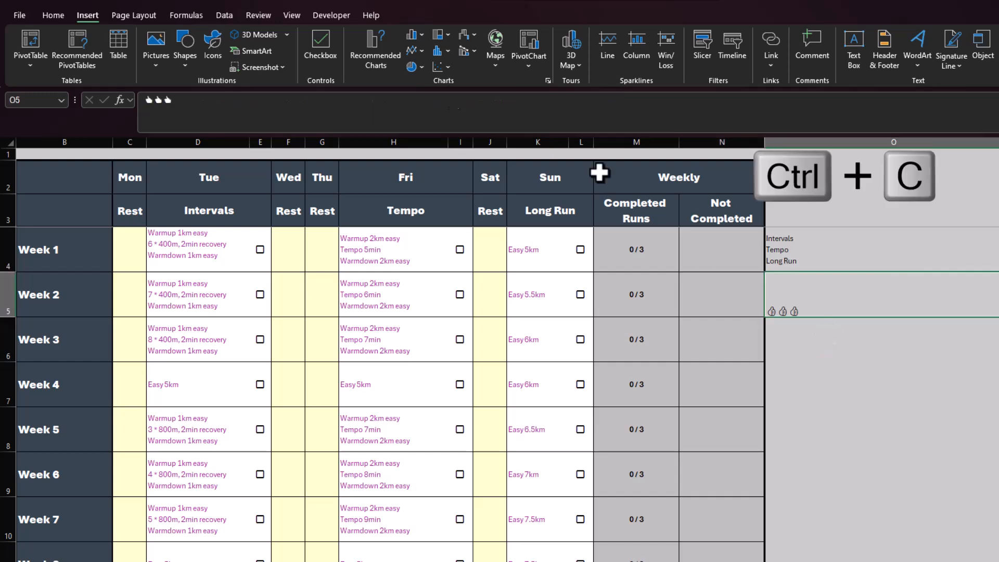
drag(220, 111, 103, 94)
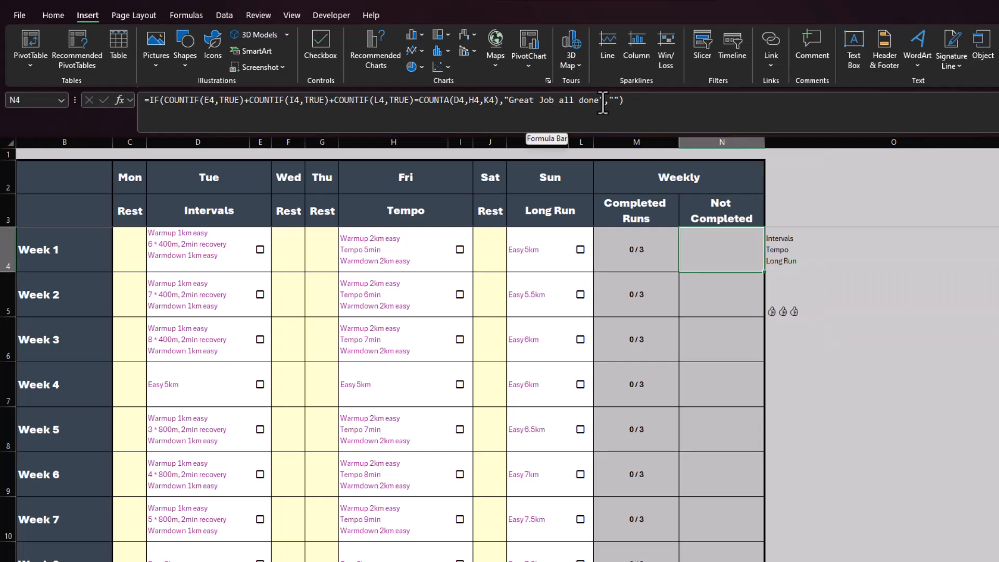
click(598, 101)
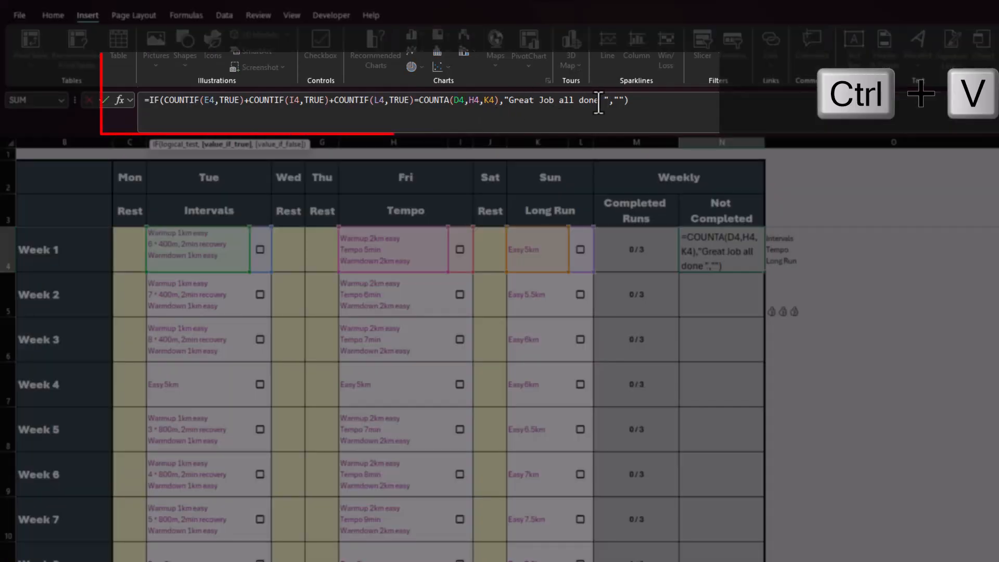
key(ctrl+v)
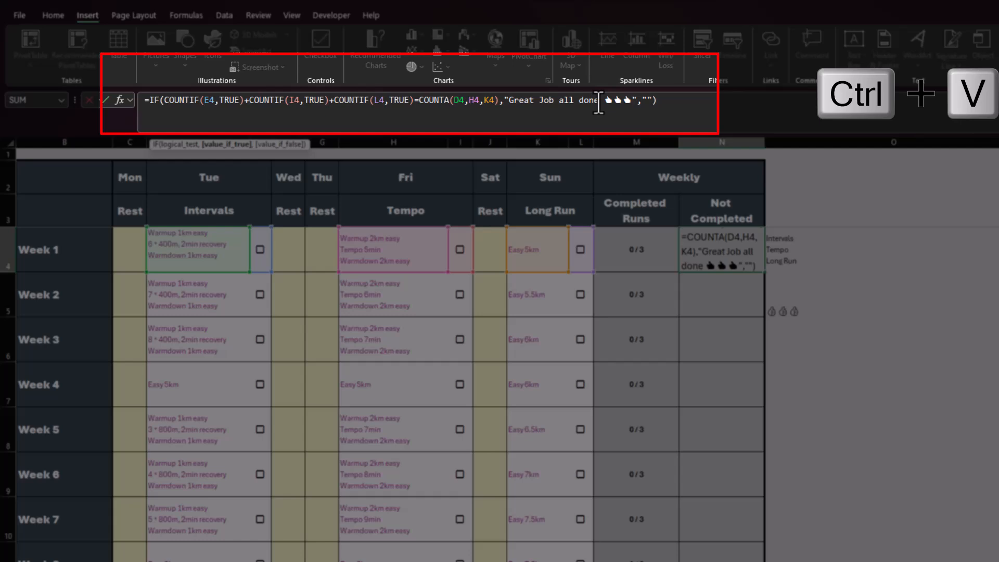
click(694, 102)
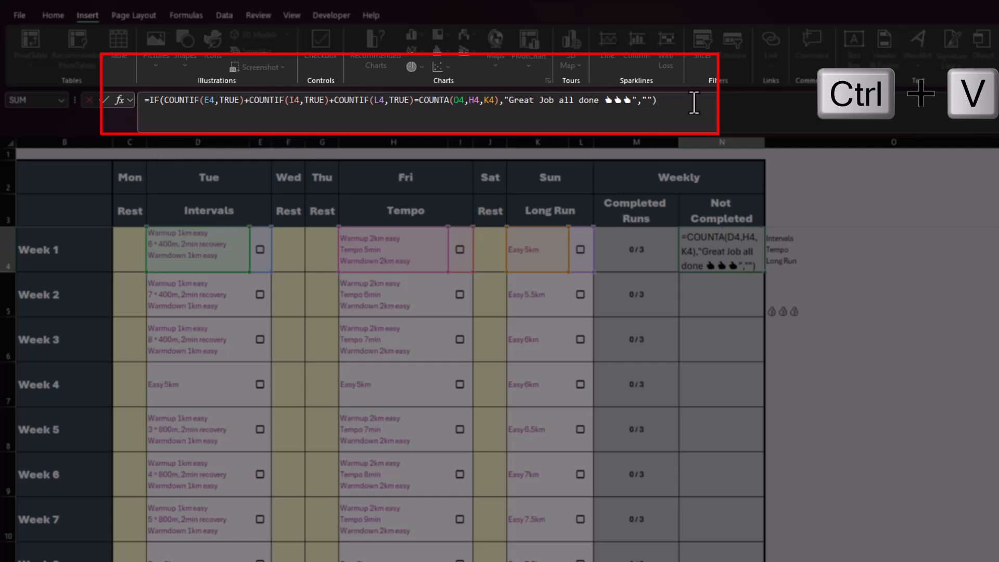
key(ctrl+Return)
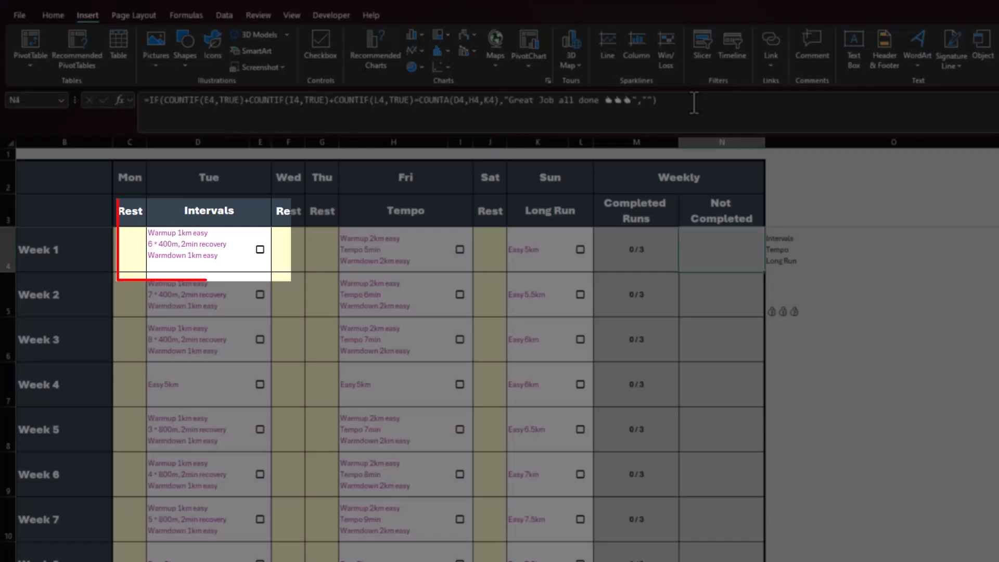
Test the N4 message by ticking and then clearing the Week 1 Intervals, Tempo and Long Run checkboxes.
click(260, 250)
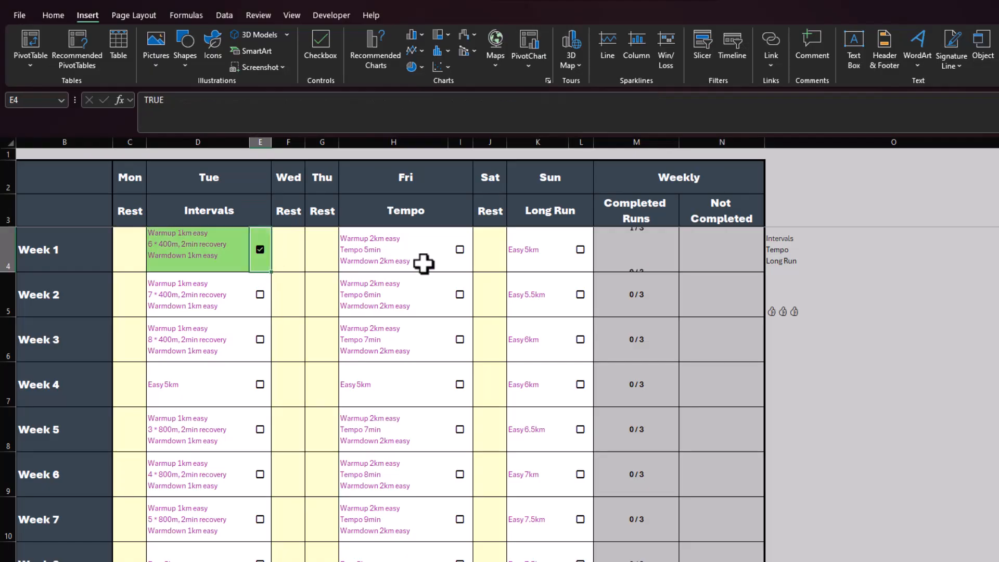
click(461, 249)
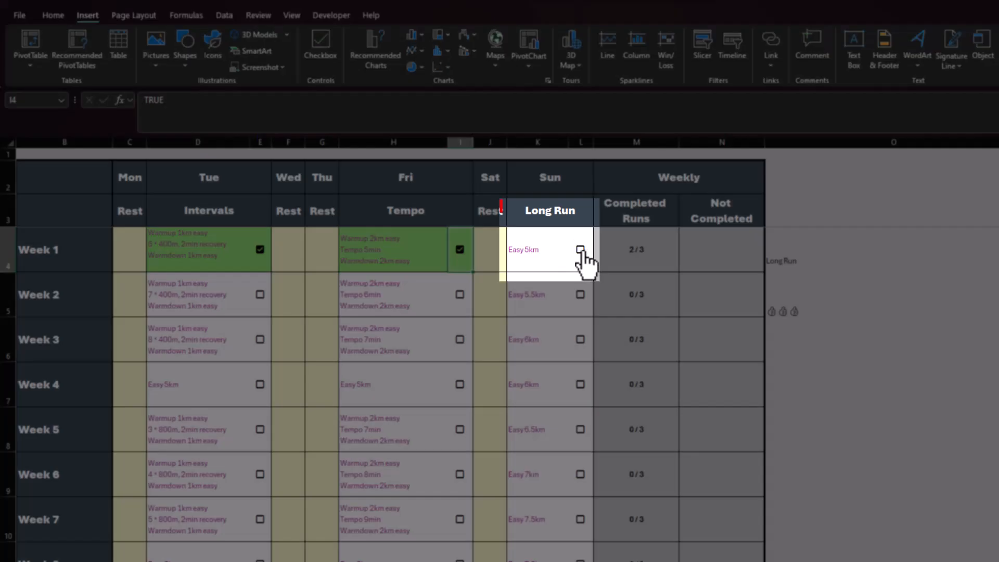
click(581, 250)
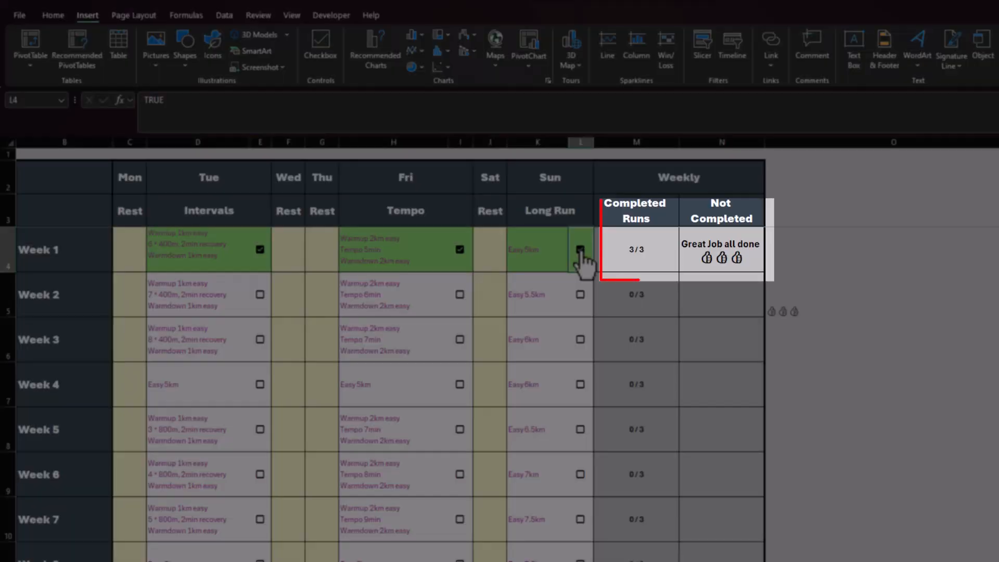
click(581, 250)
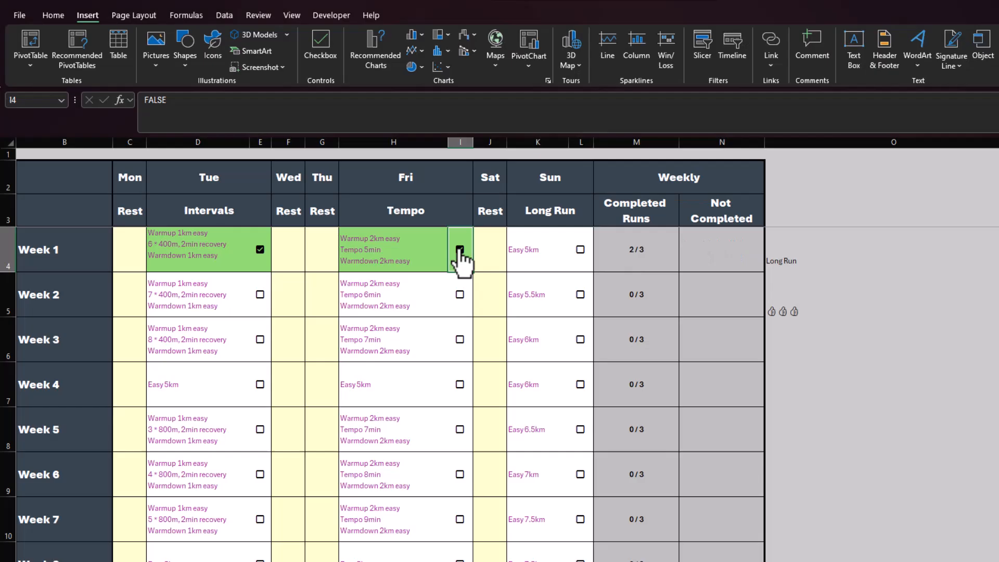
click(461, 249)
click(260, 249)
Replace the empty false result in the N4 IF formula with the FILTER and CHAR(10) expression copied from O4.
drag(812, 282, 820, 271)
click(820, 270)
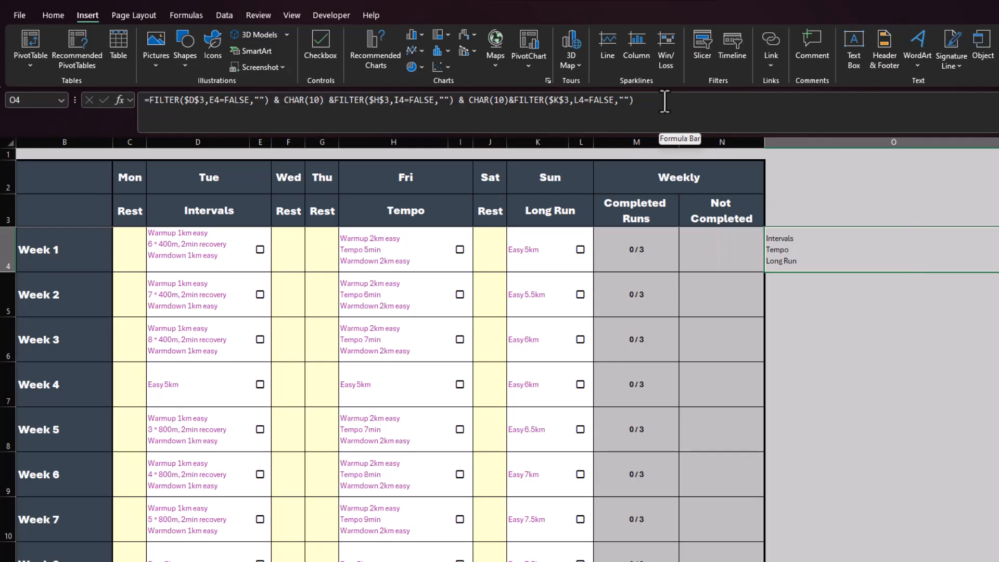
drag(658, 100, 144, 102)
key(ctrl+c)
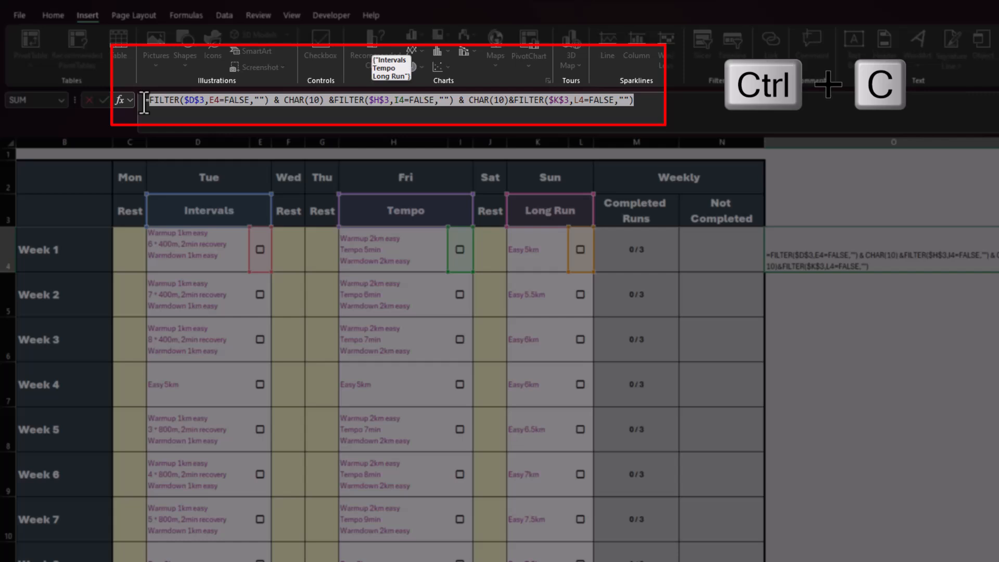
key(Escape)
key(Left)
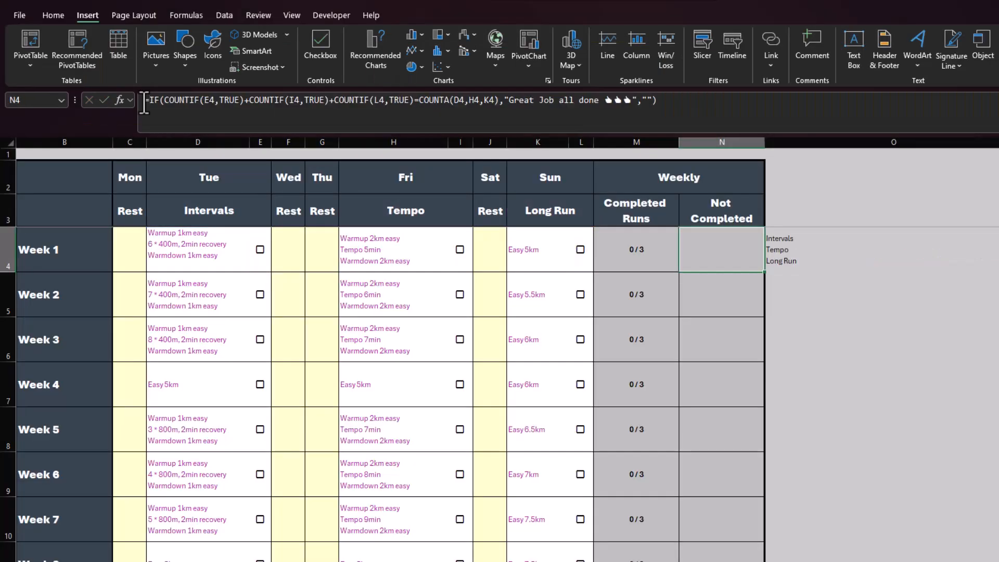
click(645, 98)
key(ctrl+v)
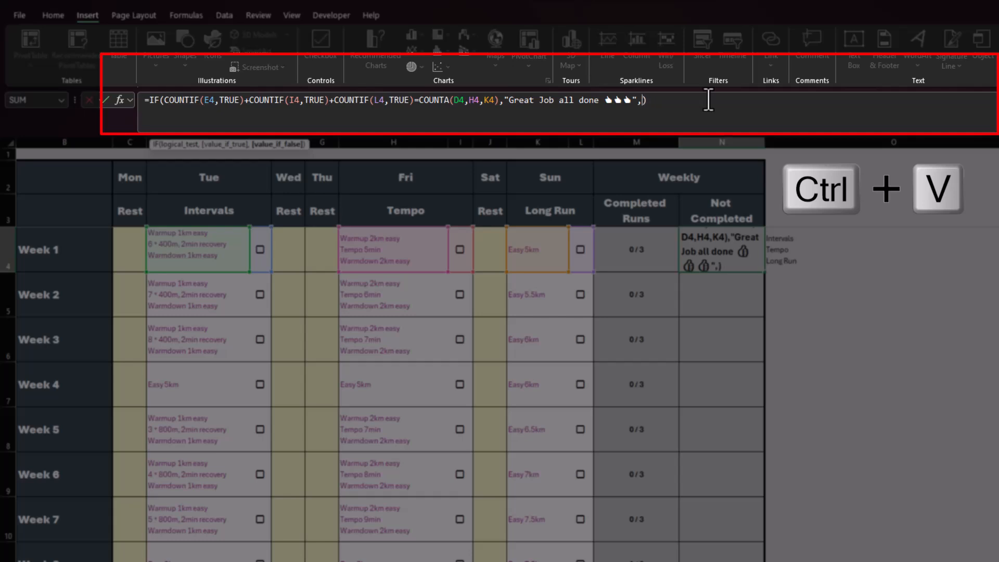
key(ctrl+v)
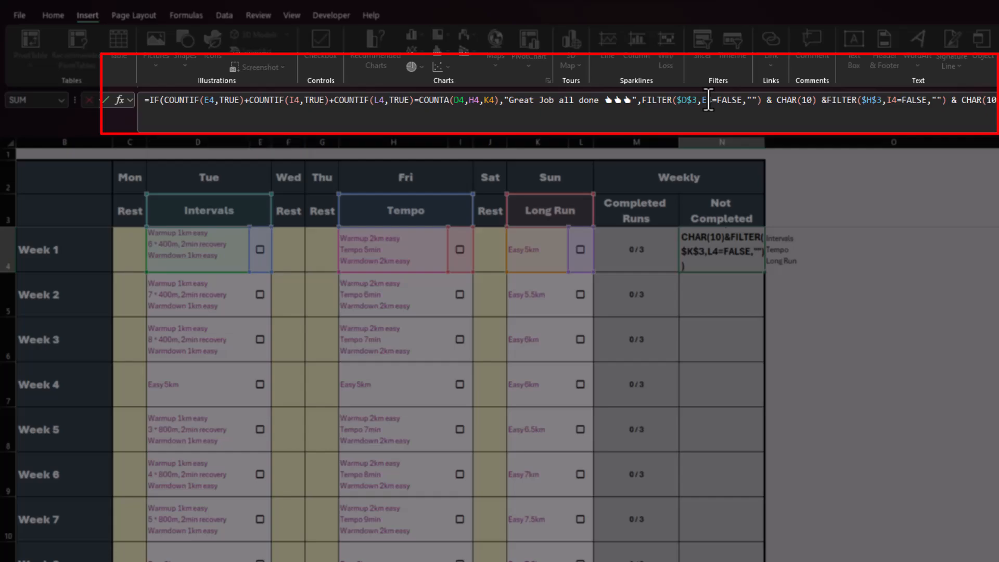
key(Return)
Clear the helper cells O4 and O5 beside the Not Completed column.
key(Up)
key(Right)
key(Delete)
key(Left)
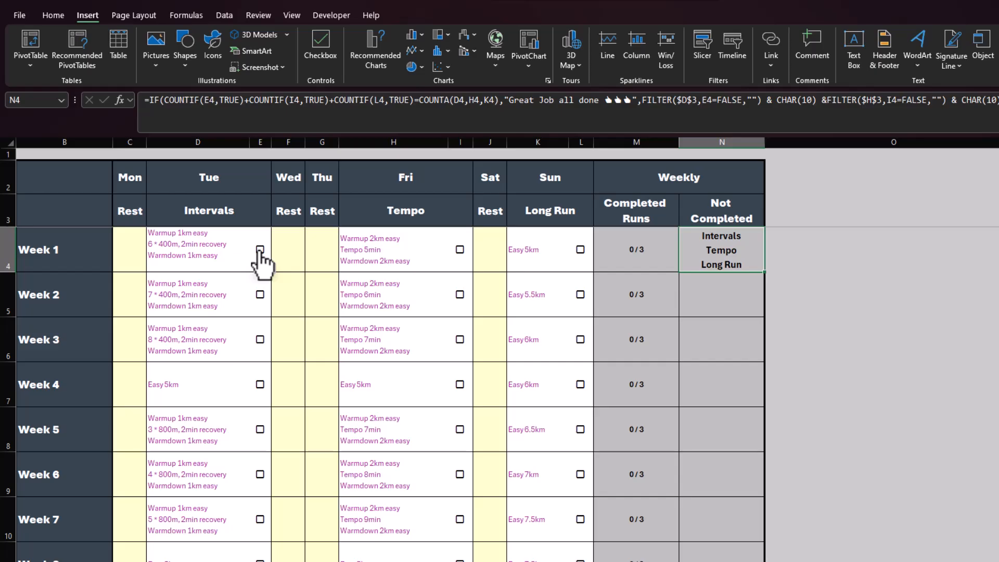
Tick the Week 1 Intervals, Tempo and Long Run checkboxes to test the combined N4 formula.
click(260, 250)
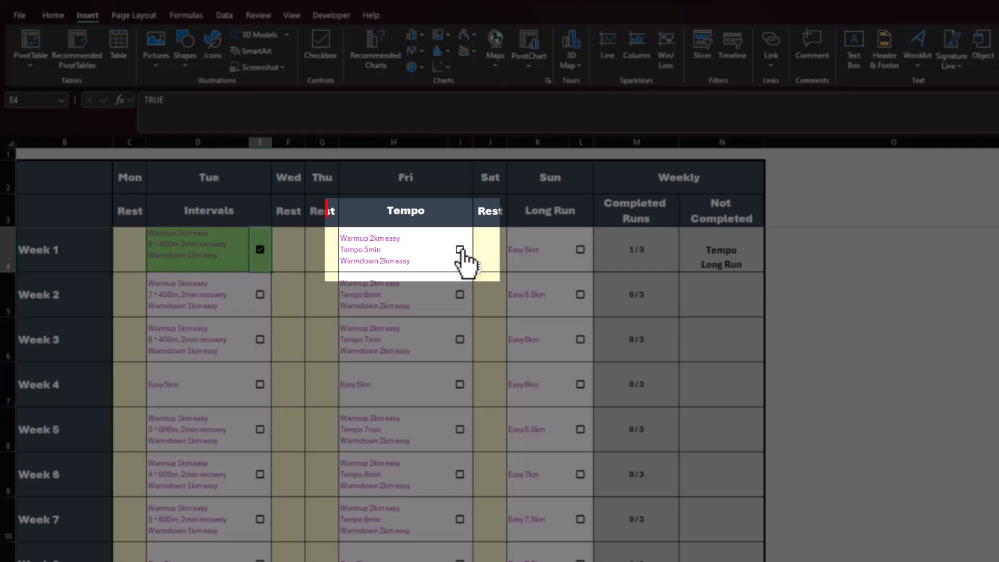
click(460, 249)
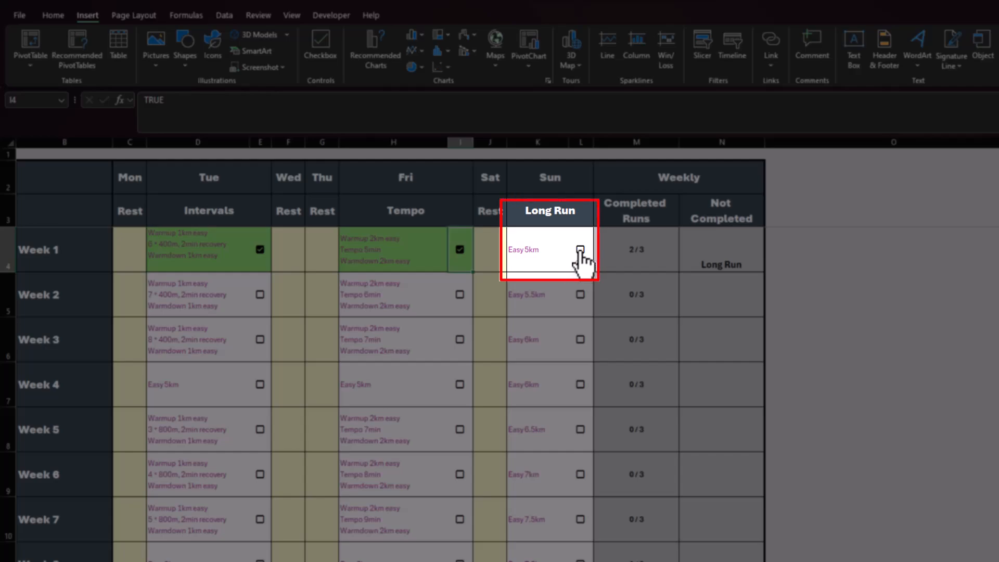
click(581, 251)
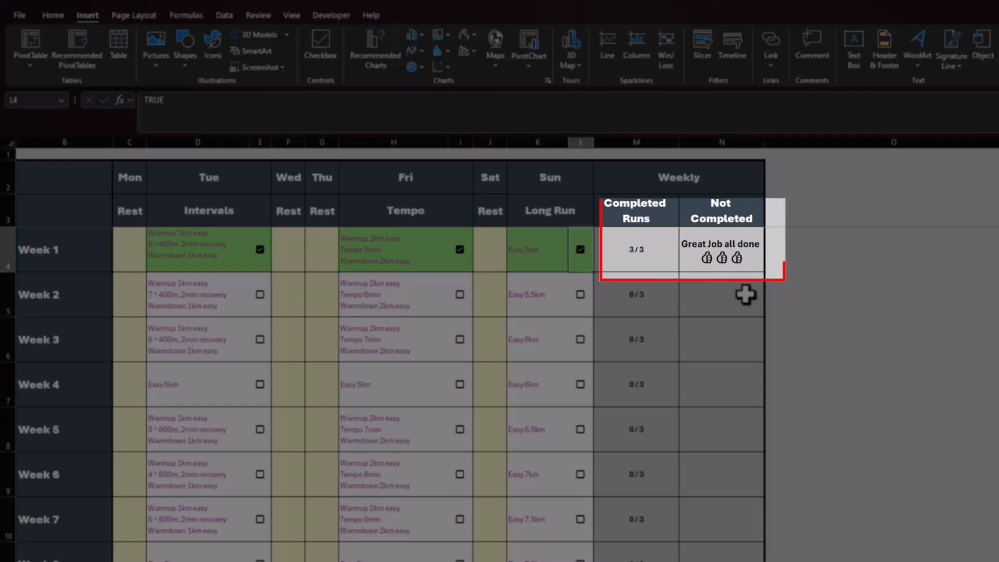
Copy the N4 formula down the Not Completed column through Week 16 and return to N4.
click(714, 258)
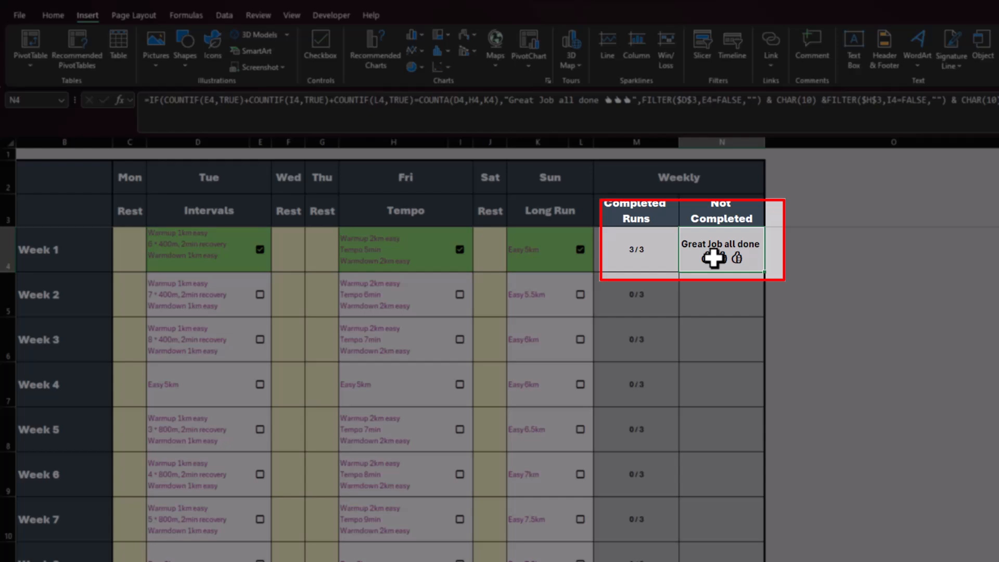
key(ctrl+c)
key(Left)
key(ctrl+Down)
key(Right)
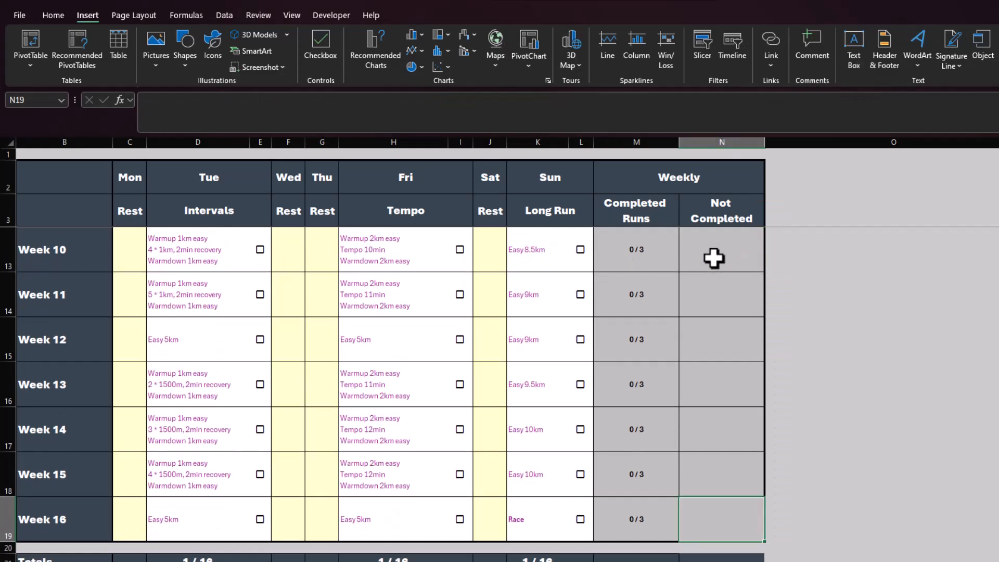
key(ctrl+shift+Up)
key(ctrl+v)
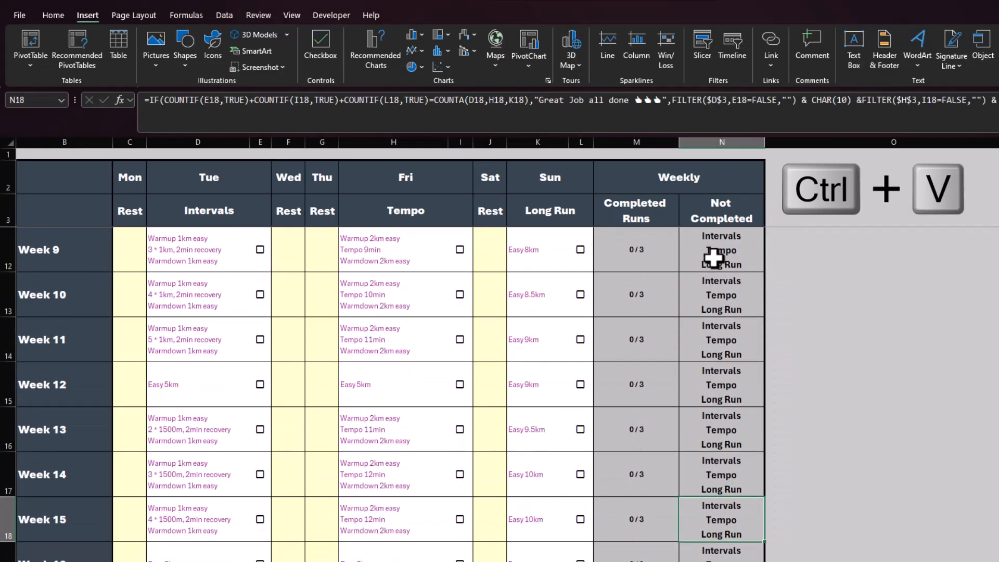
key(Up)
key(ctrl+Up)
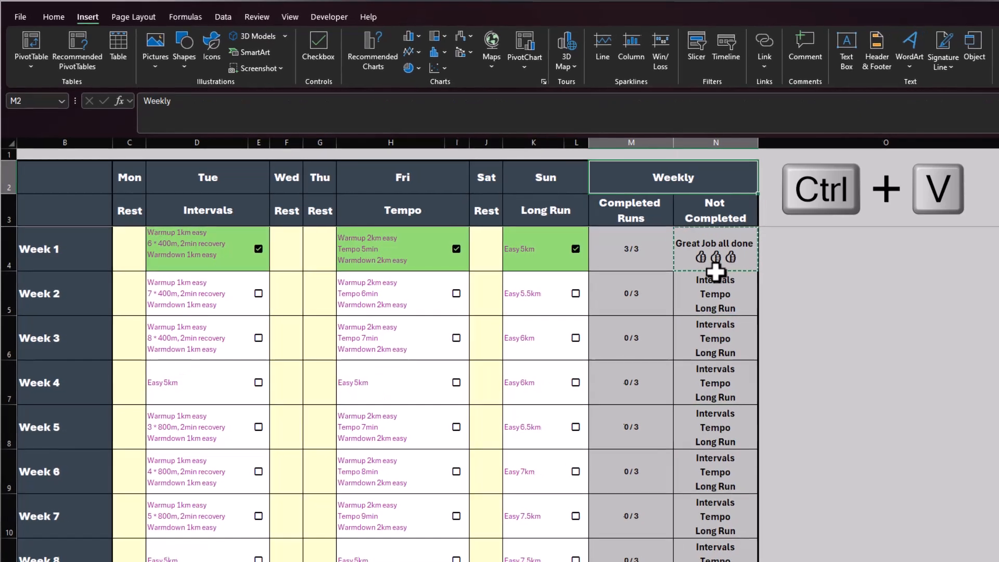
click(717, 263)
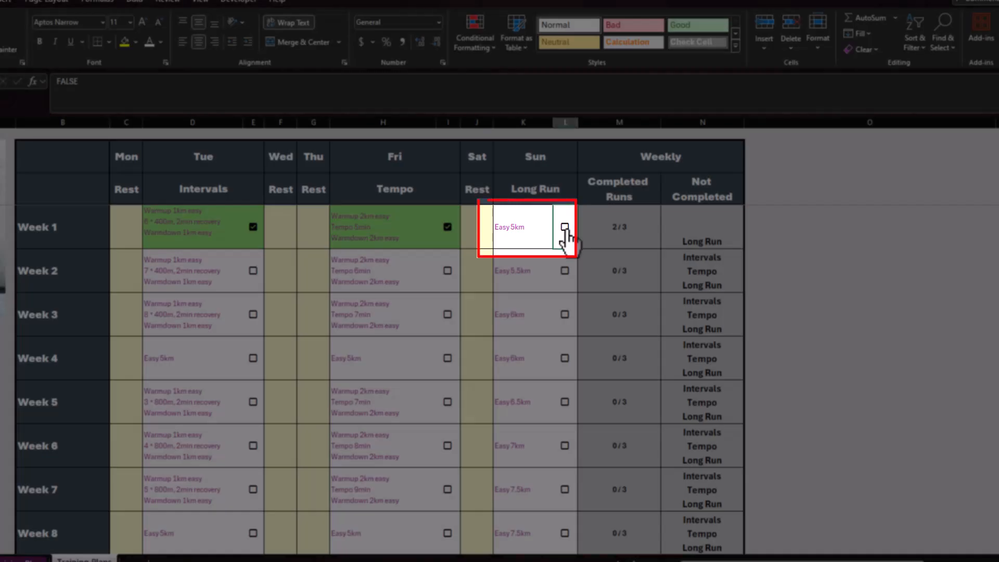
Tick the Week 1 Long Run and all three Week 2 run checkboxes, and check the Totals row below Week 16.
click(564, 227)
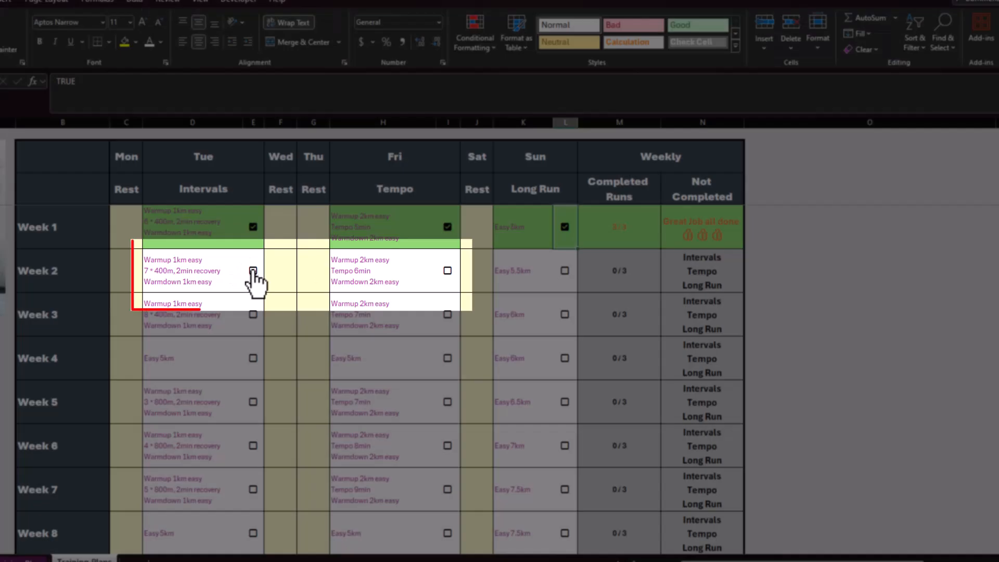
click(253, 273)
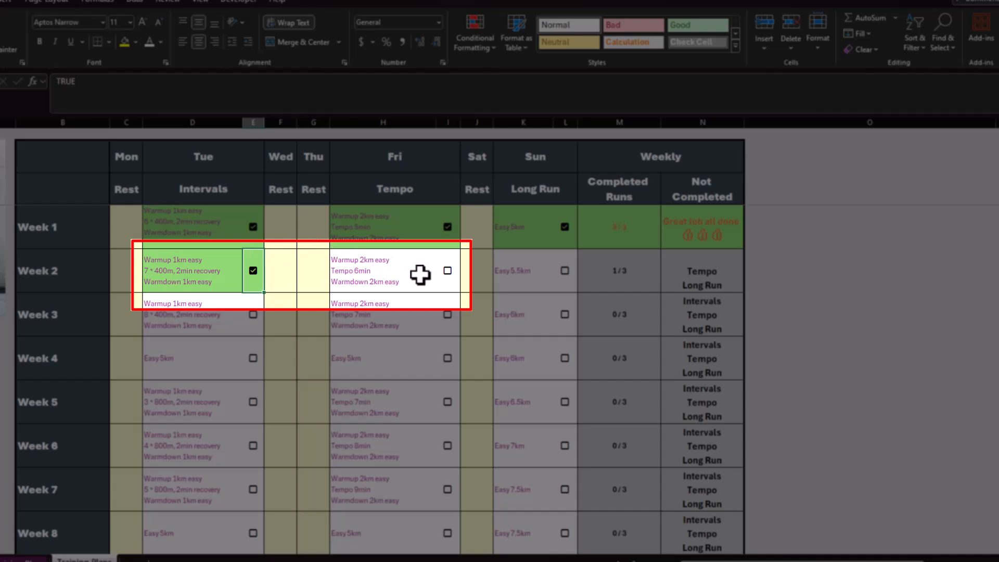
click(447, 270)
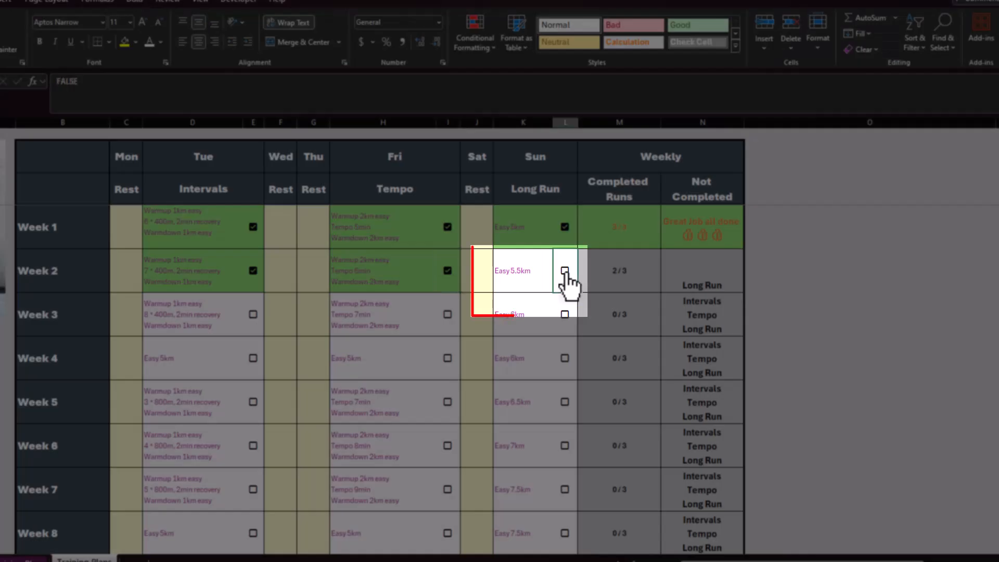
click(565, 272)
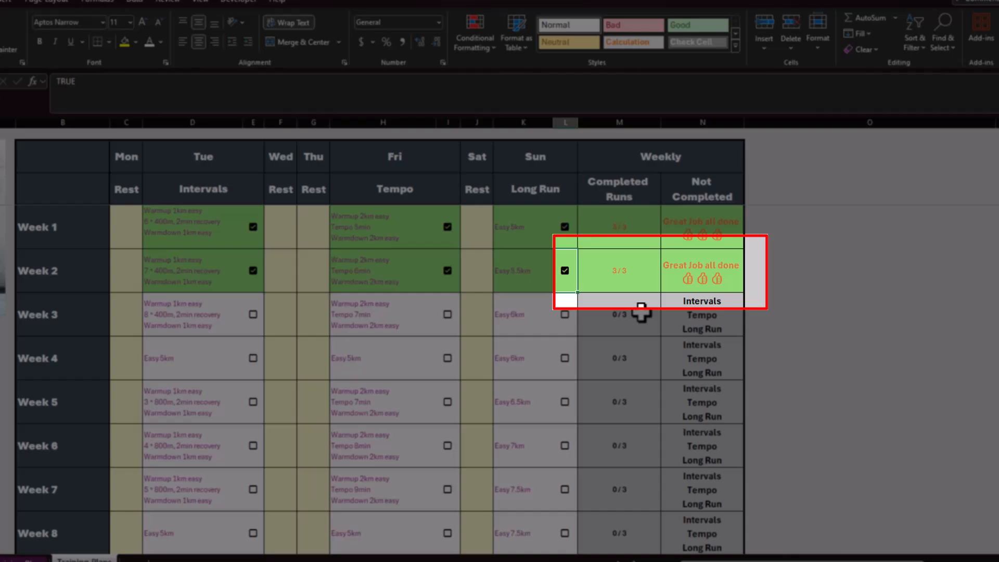
scroll(641, 312, down, 4)
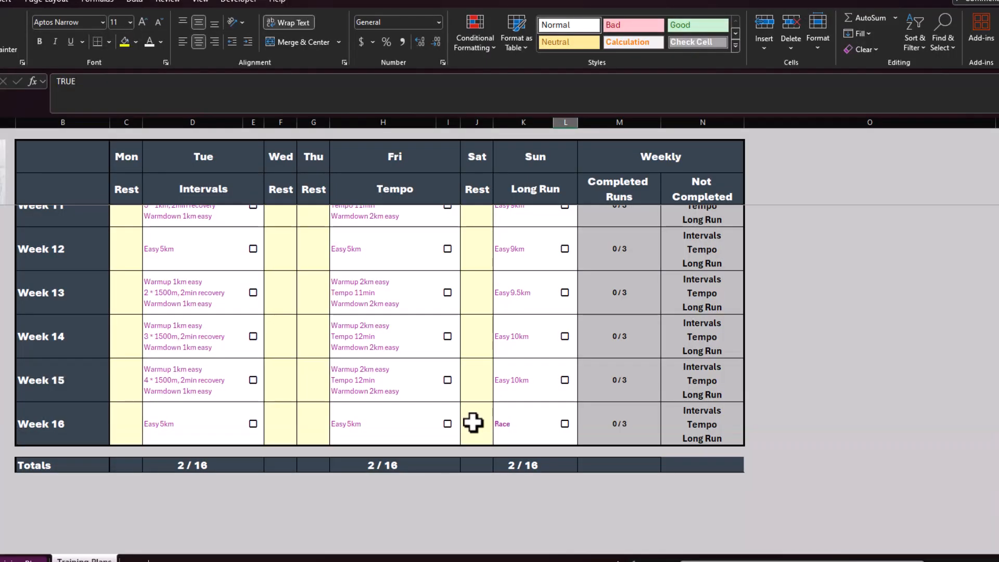
scroll(474, 423, up, 4)
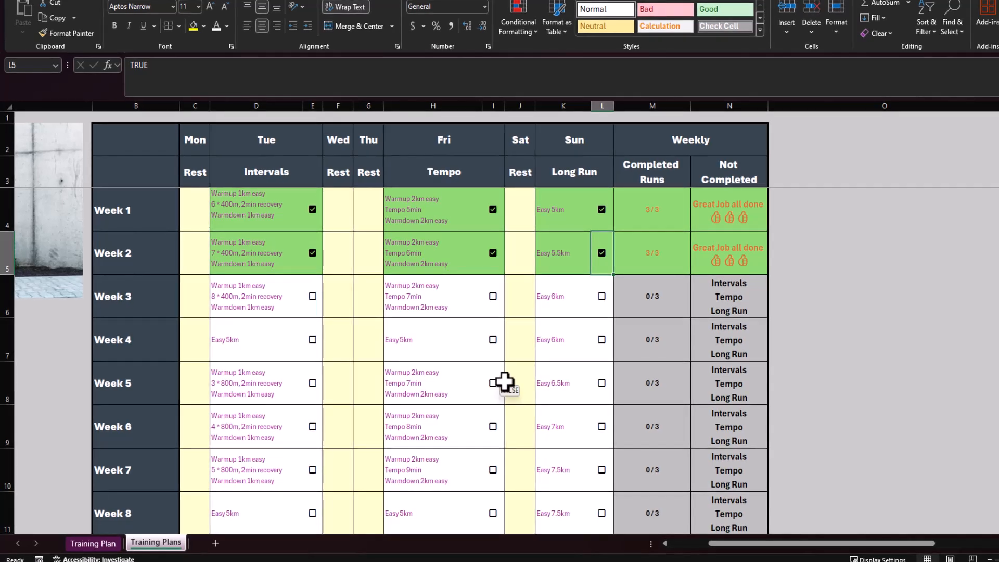
click(270, 265)
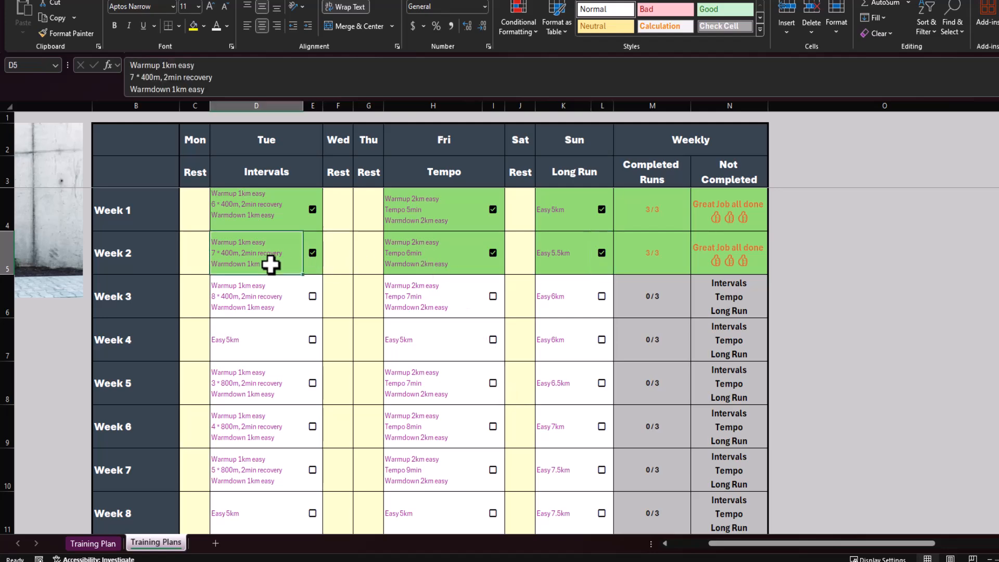